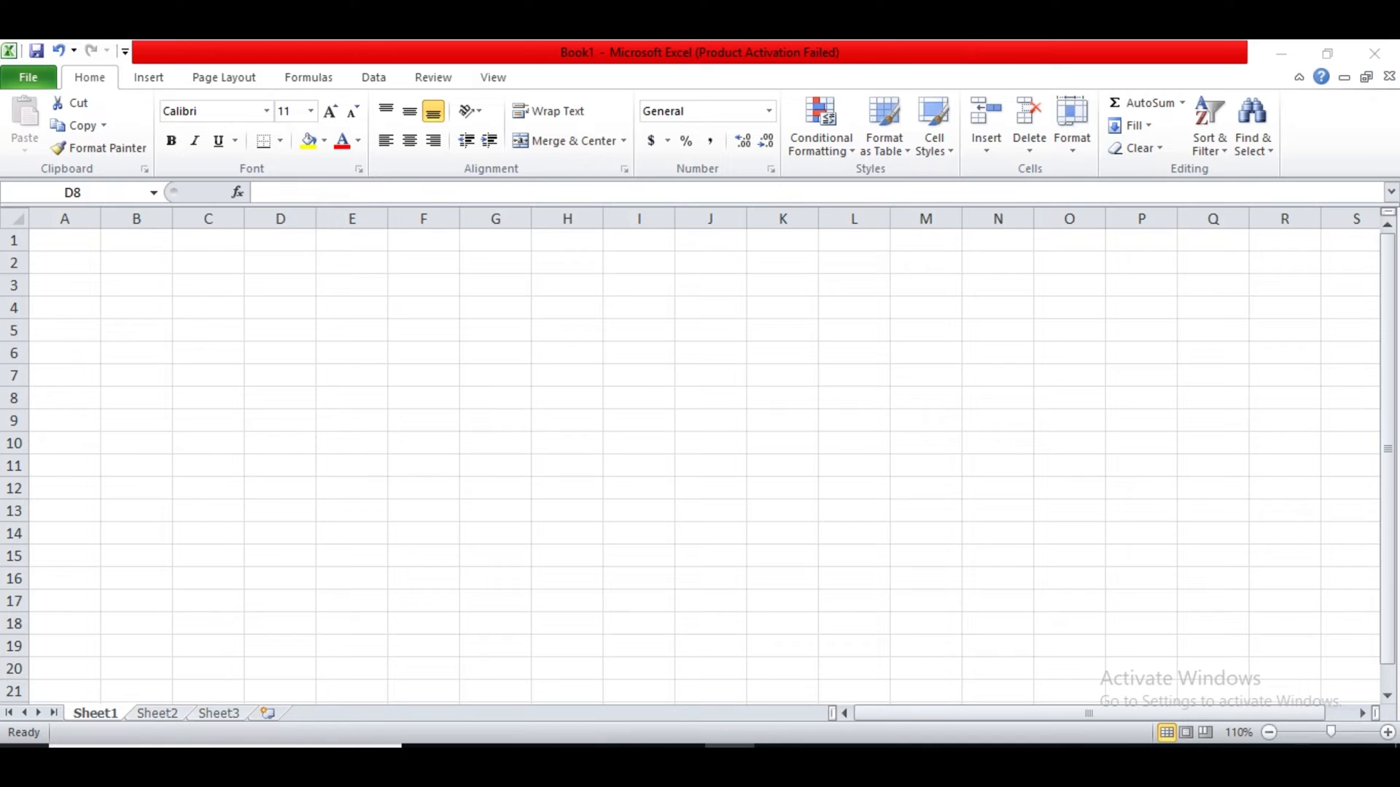
Step: Enter the title "loan statement" in cell A1
{"action": "double_click", "coordinate": [58, 241]}
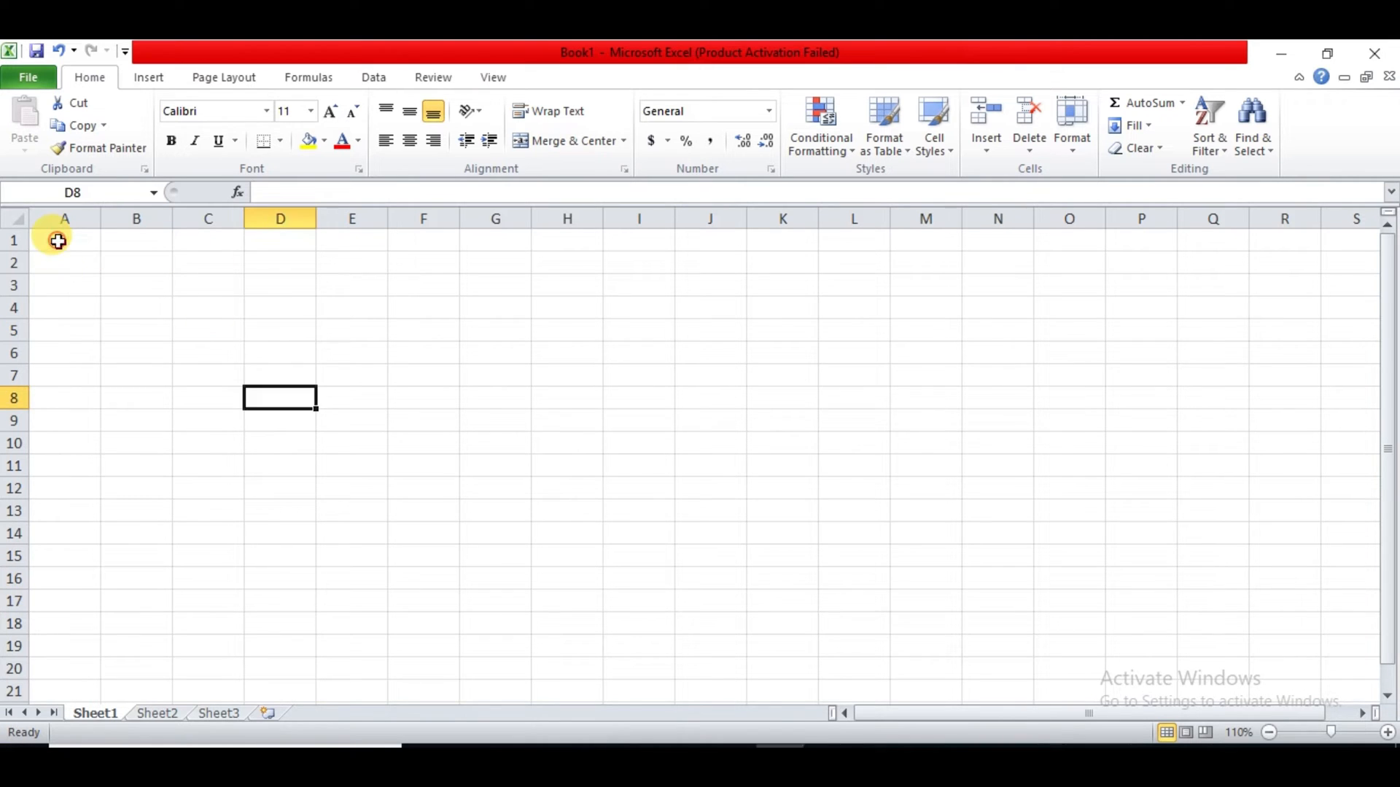
{"action": "left_click", "coordinate": [57, 241]}
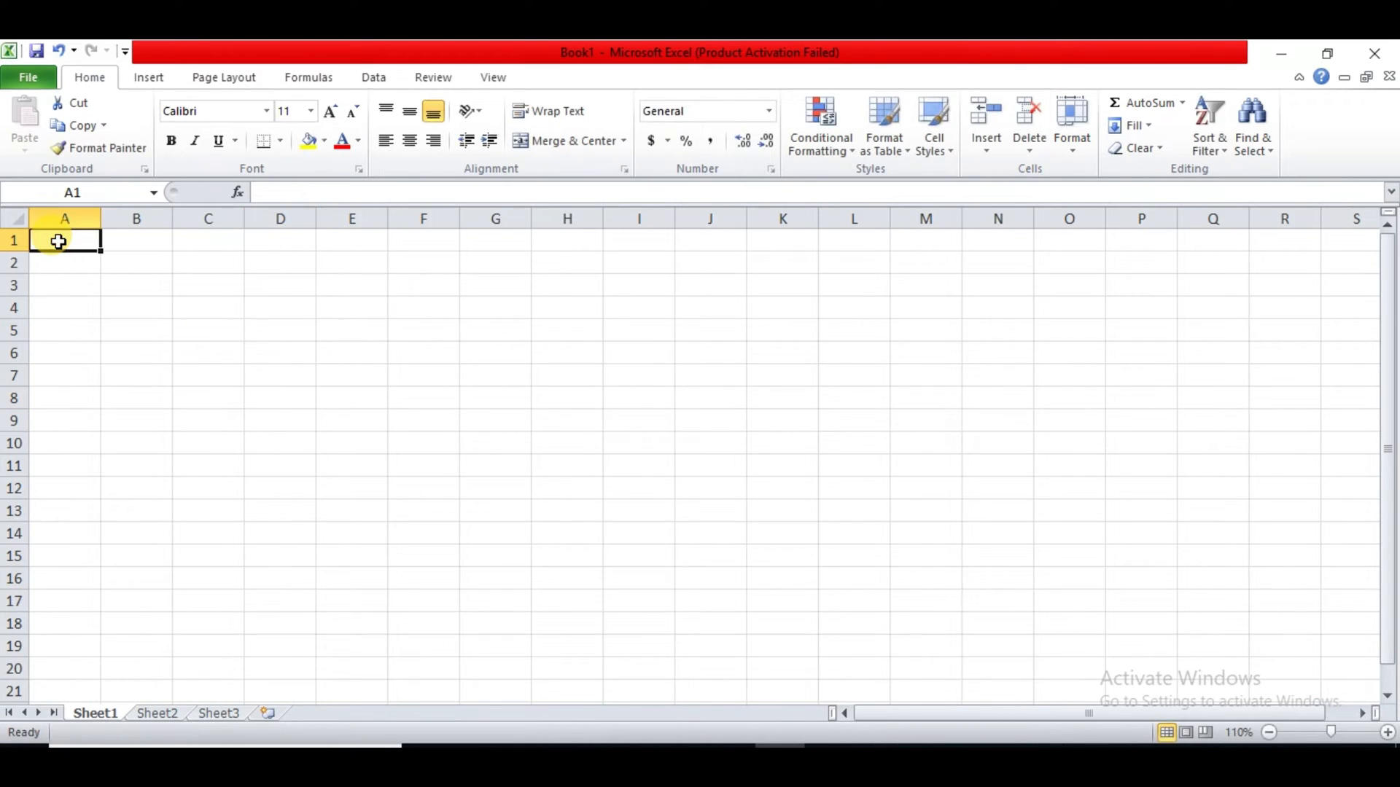
{"action": "type", "text": "loan"}
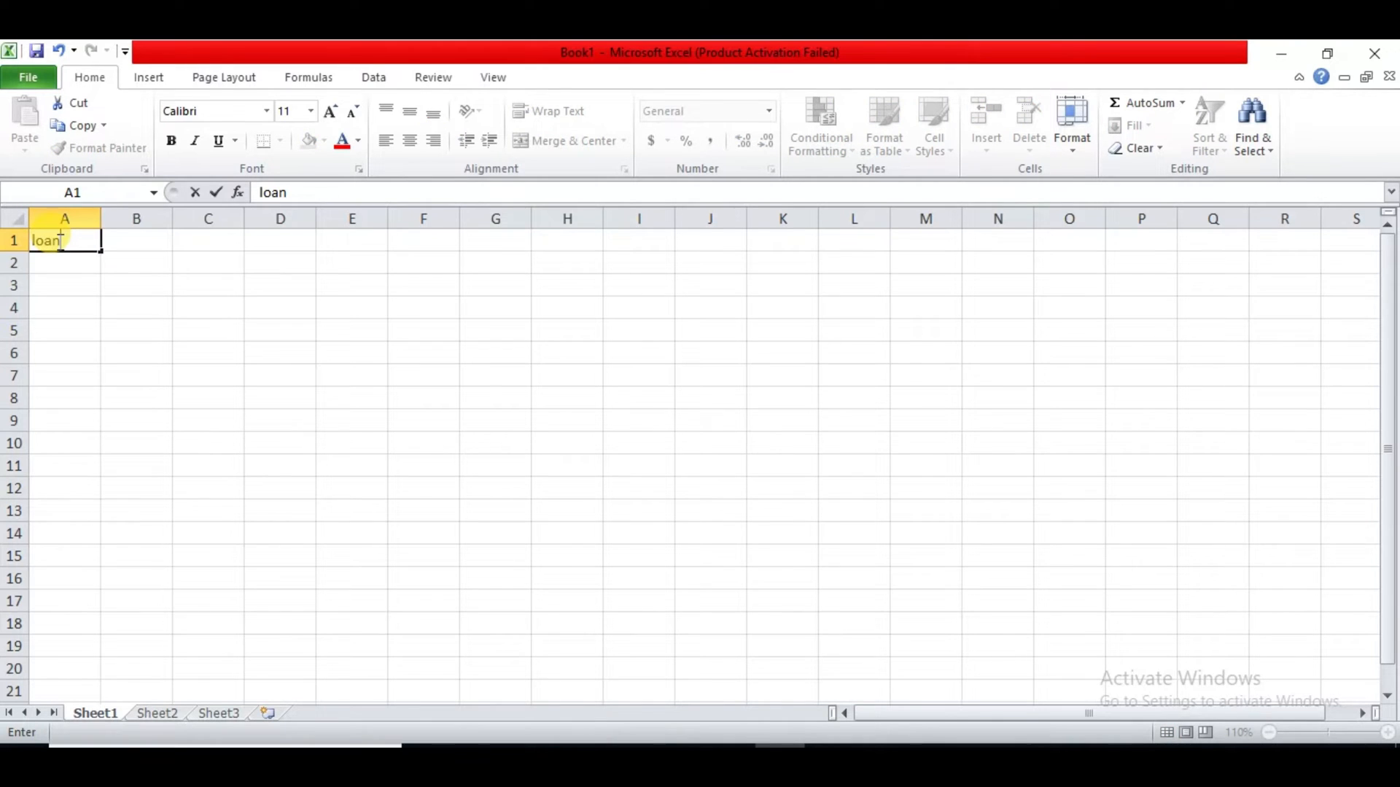
{"action": "type", "text": " statement"}
{"action": "key", "text": "Return"}
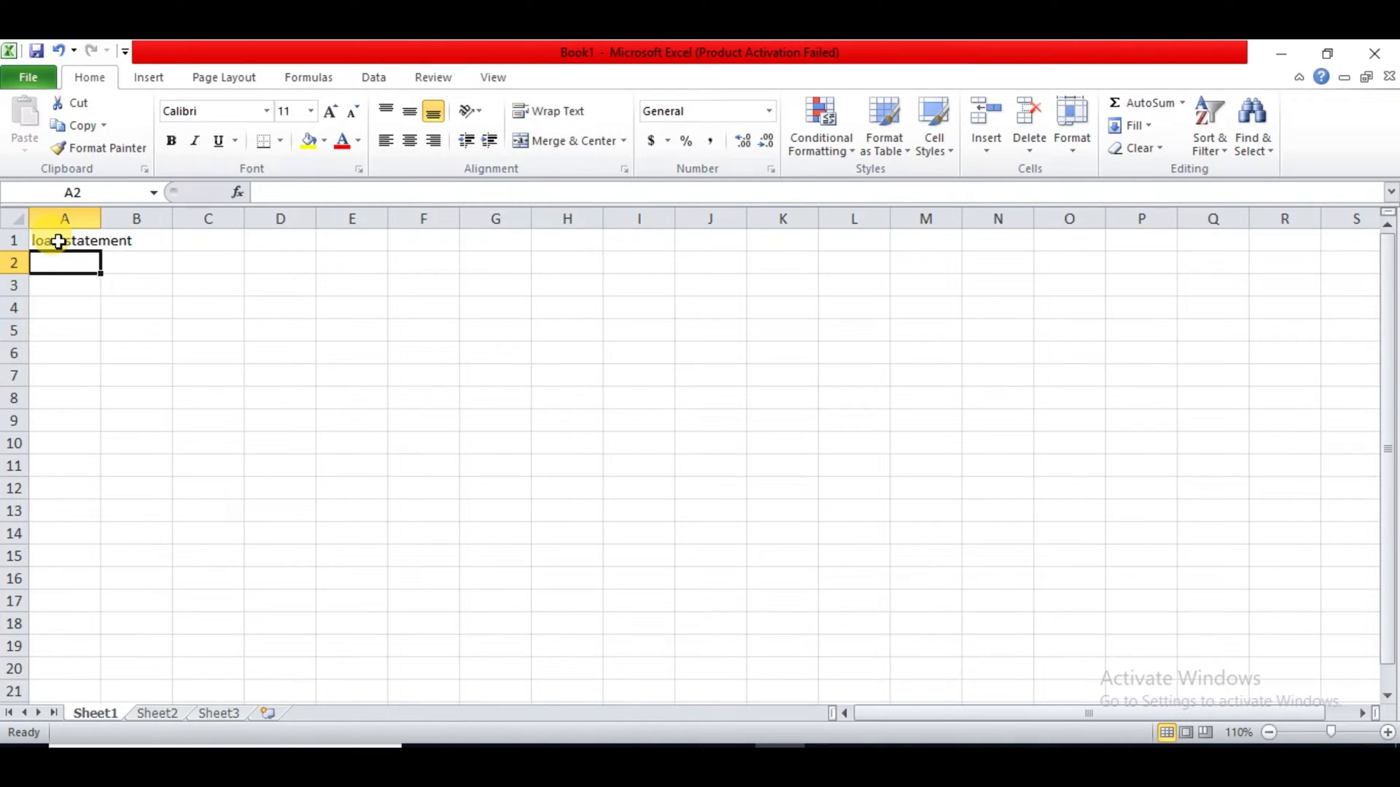
Step: Enter the column headings "sr no", "date", "name" and "A/C no" in cells A2 to D2
{"action": "type", "text": "sr no"}
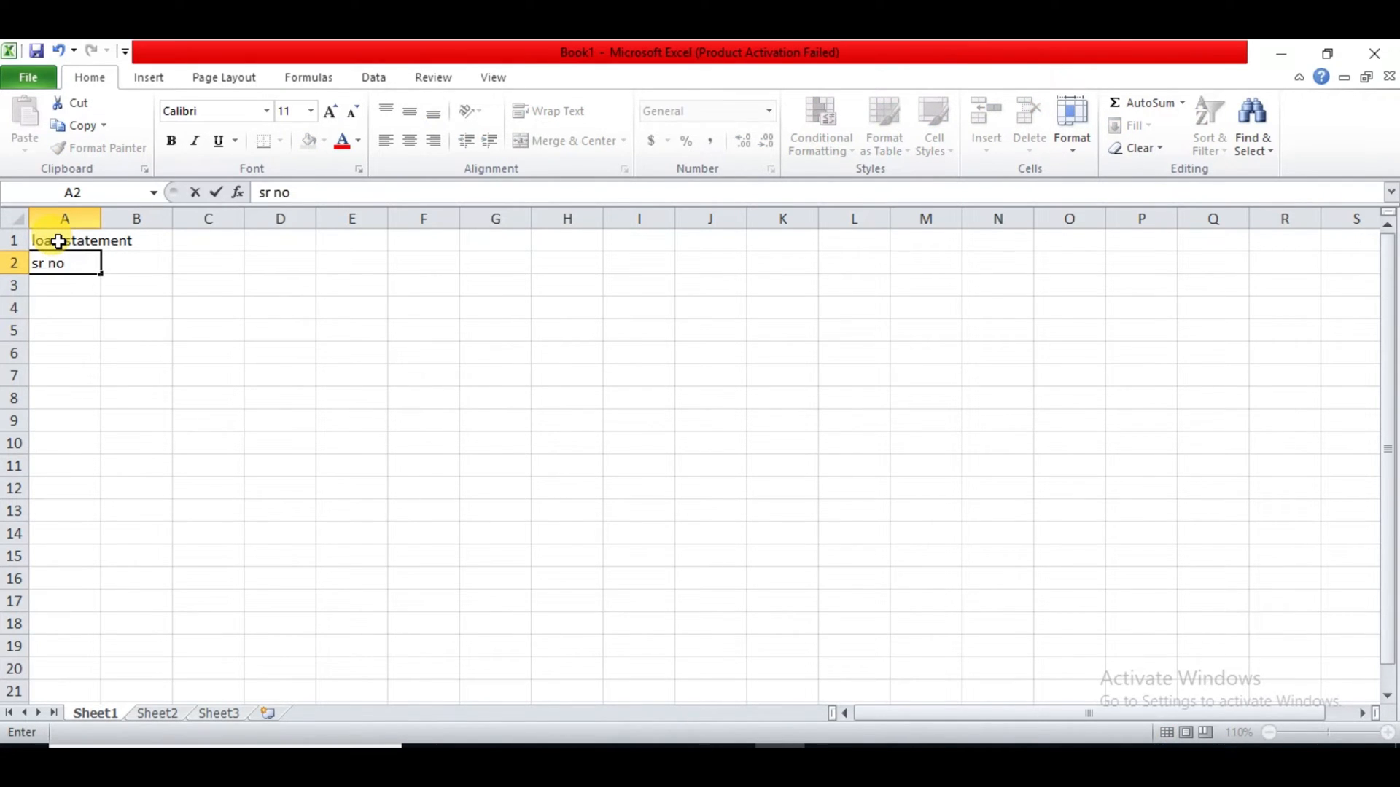
{"action": "key", "text": "Tab"}
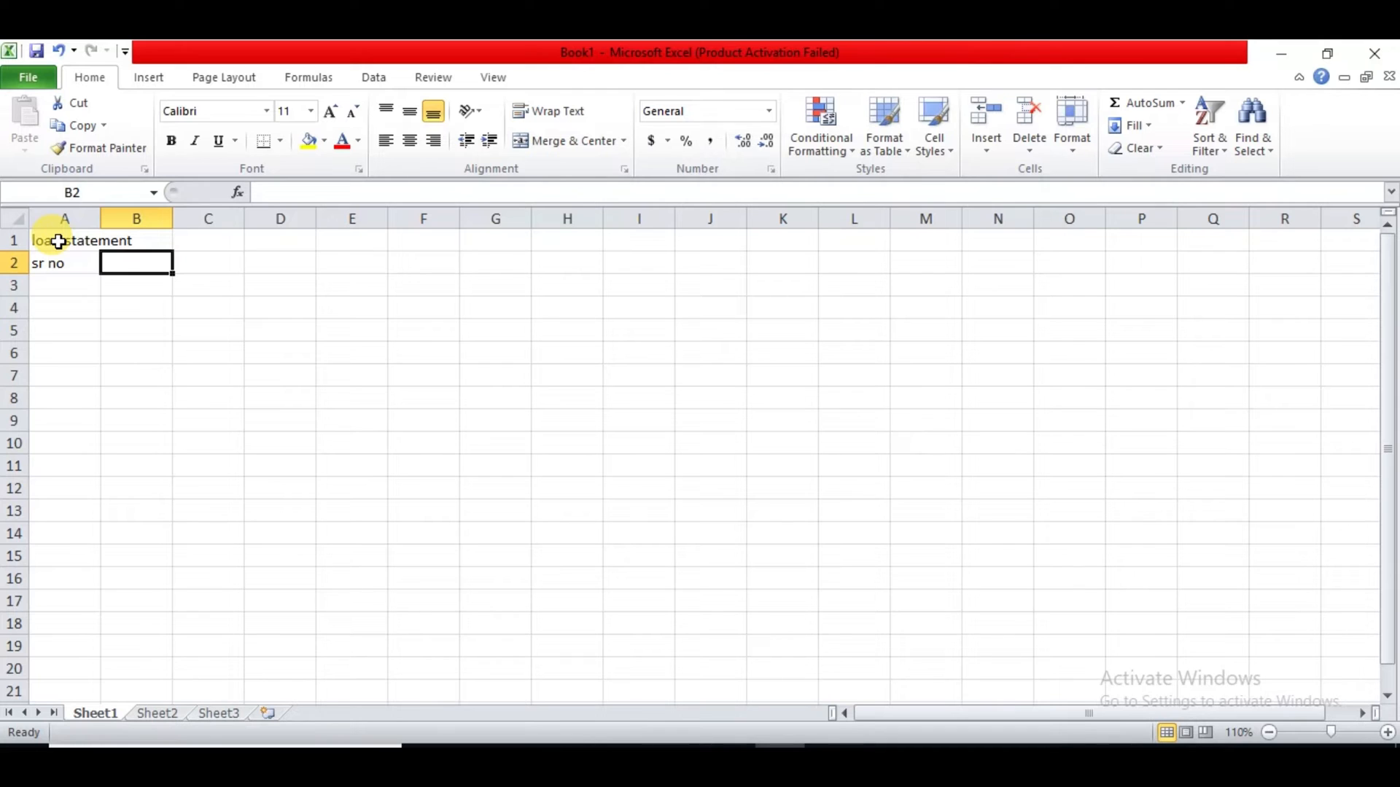
{"action": "type", "text": "date"}
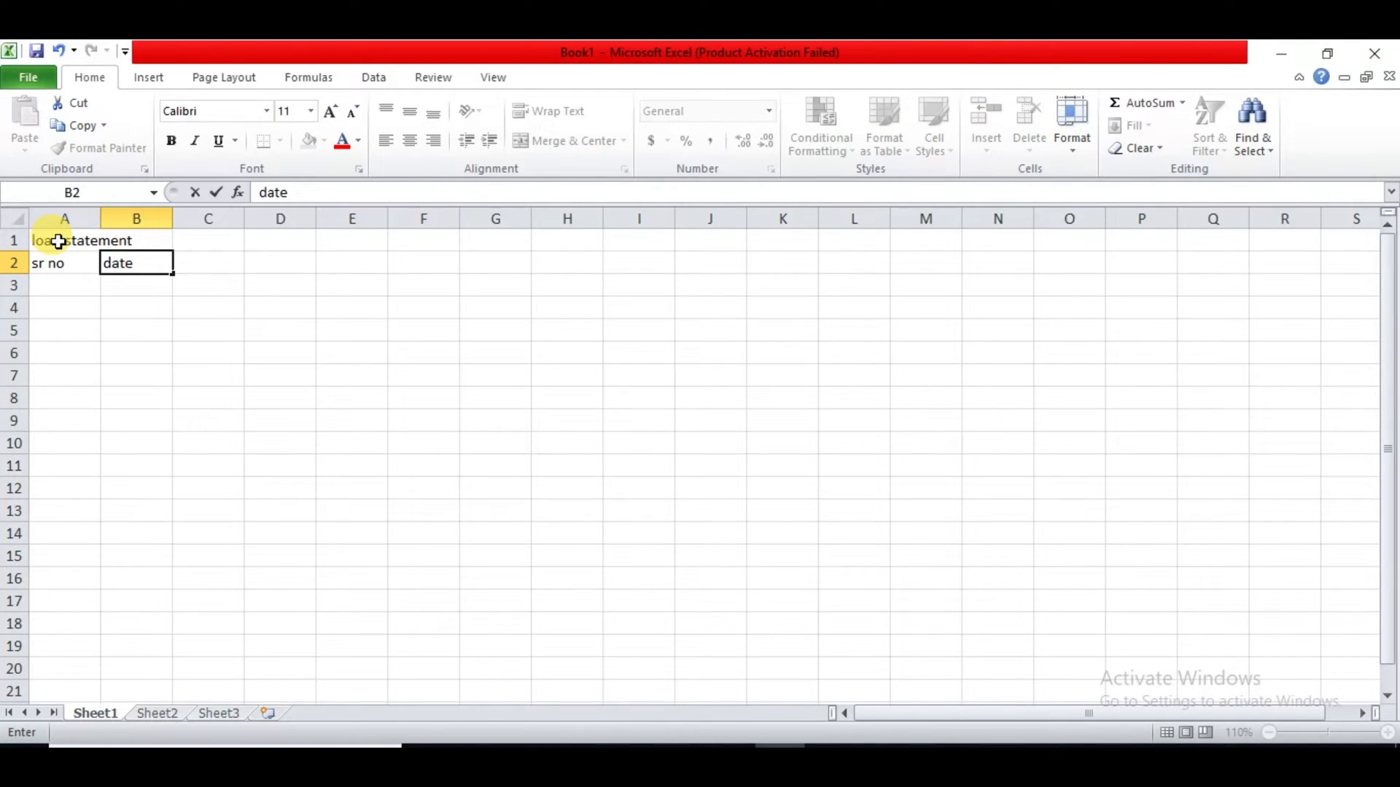
{"action": "key", "text": "Tab"}
{"action": "type", "text": "name"}
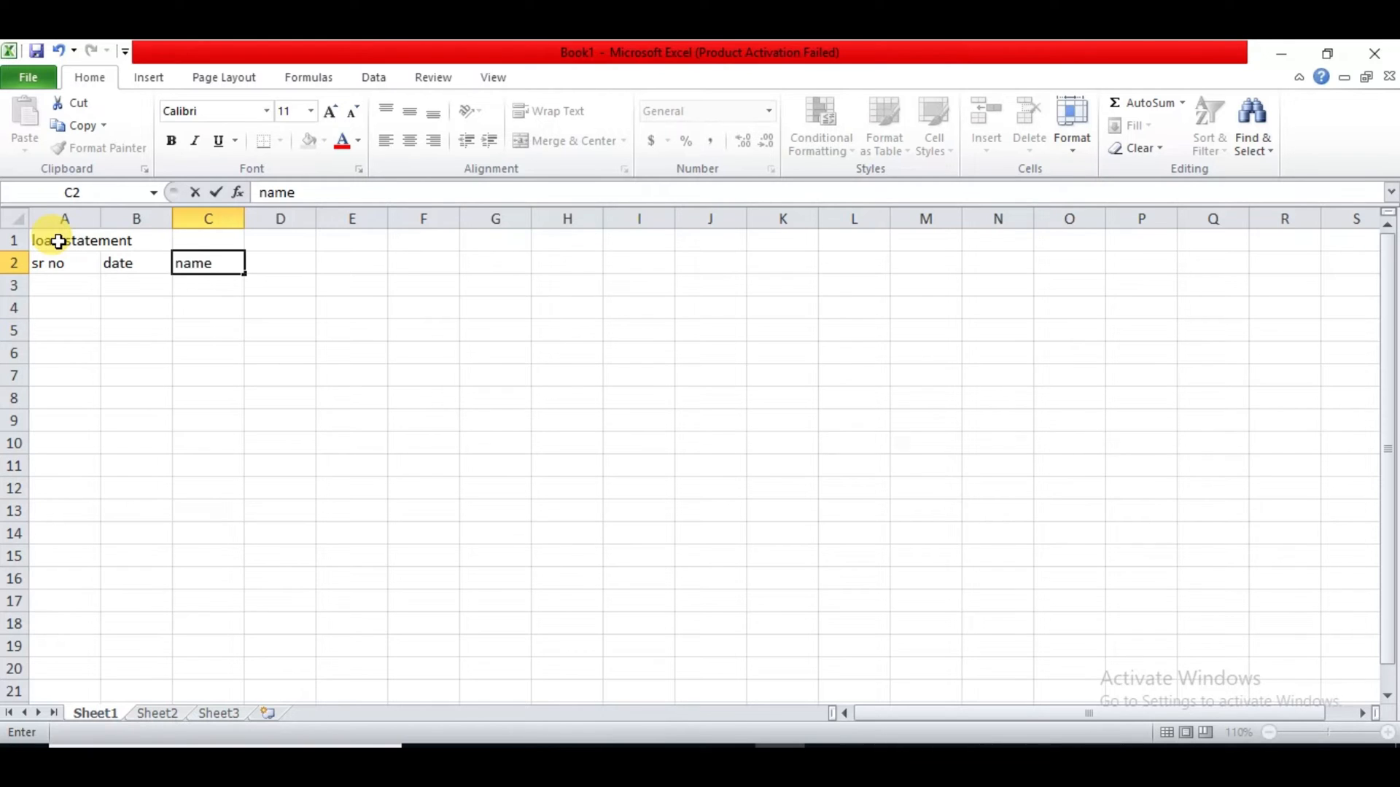
{"action": "key", "text": "Tab"}
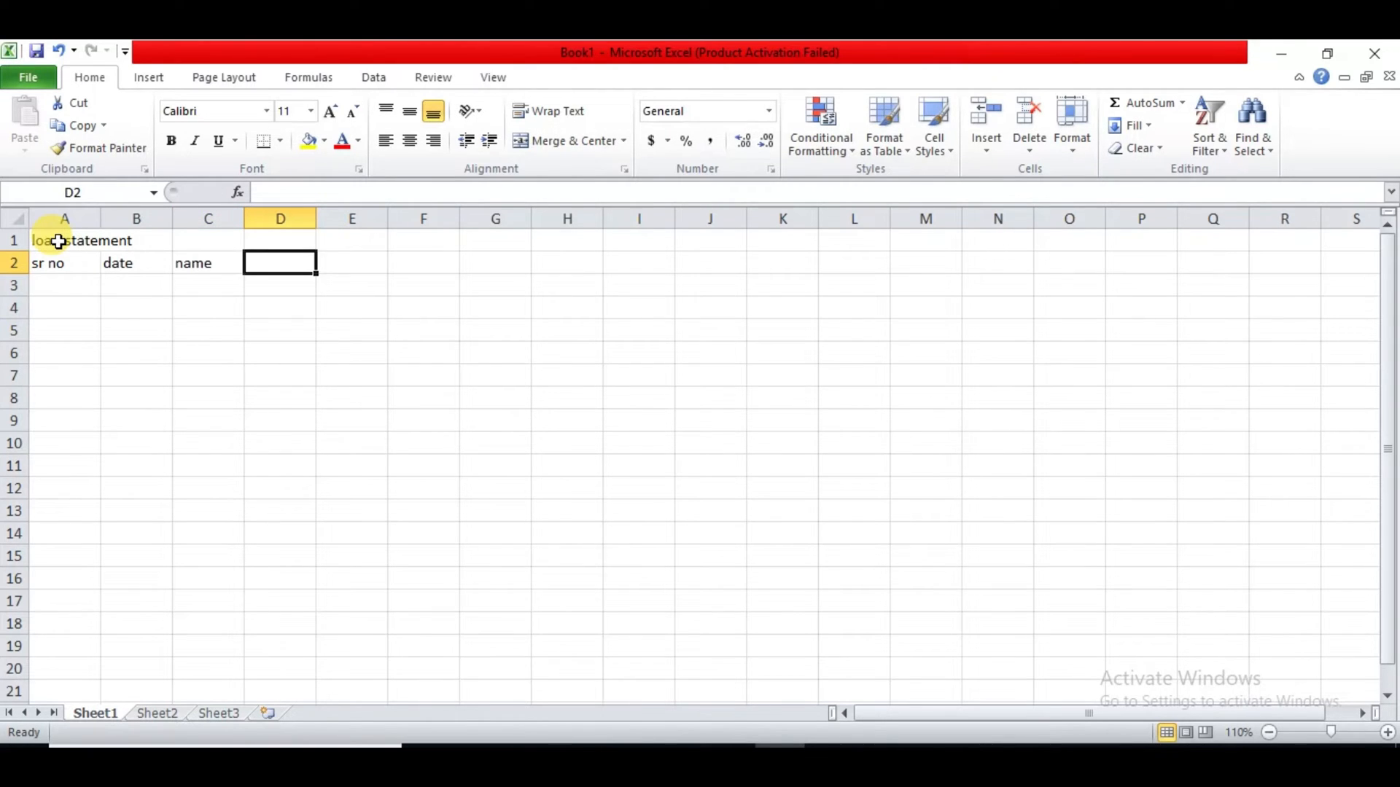
{"action": "type", "text": "A"}
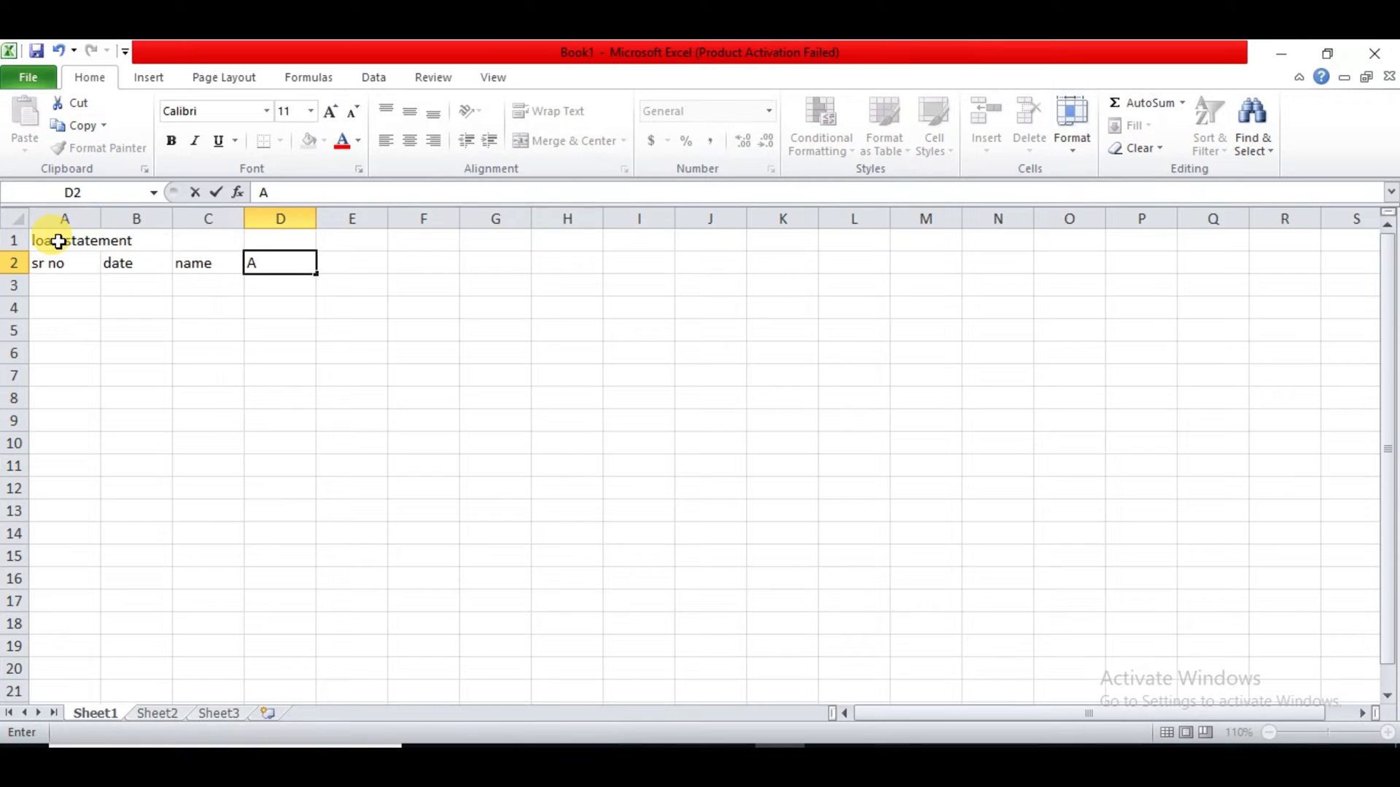
{"action": "type", "text": "/C no"}
{"action": "key", "text": "Tab"}
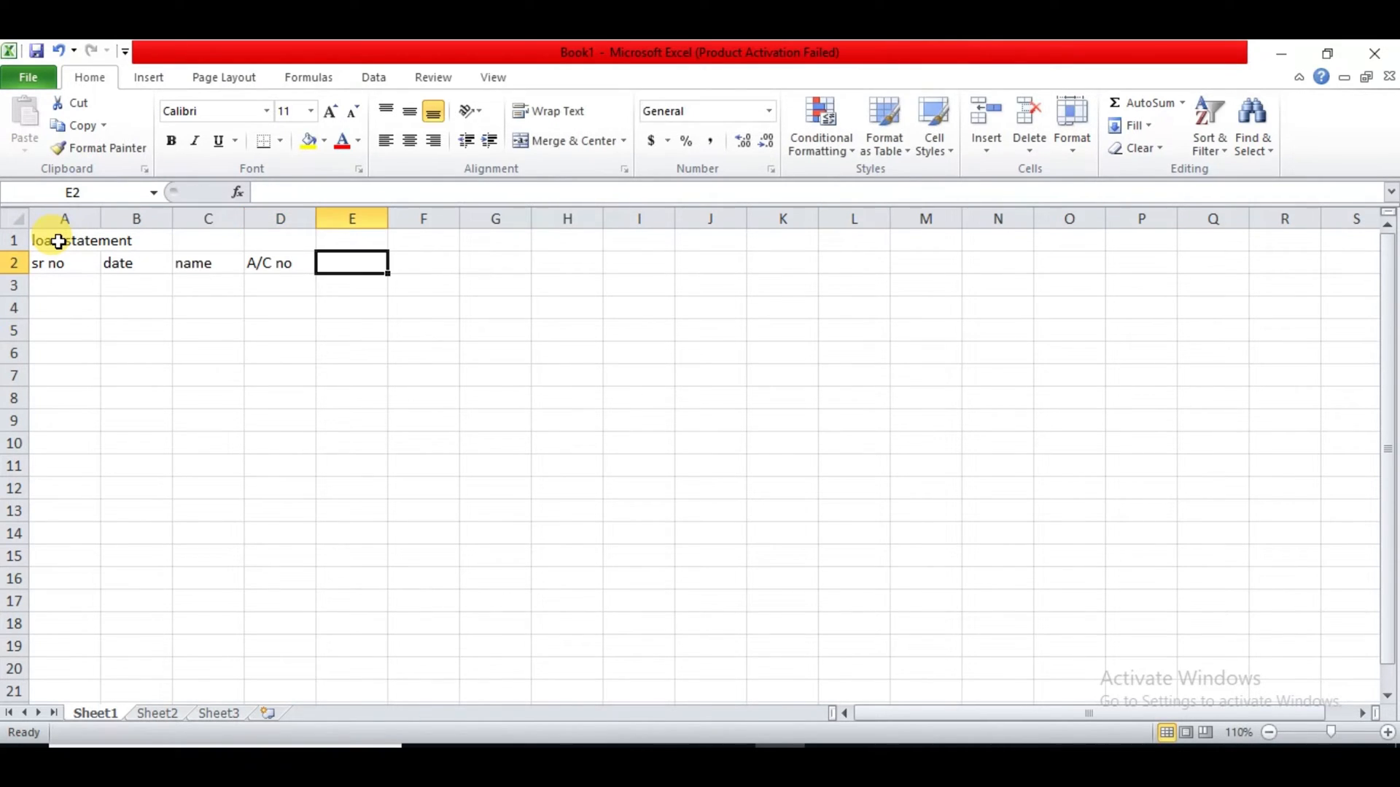
Step: Continue the heading row with "loan", "interest" and "loan+int" in cells E2 to G2
{"action": "type", "text": "loan"}
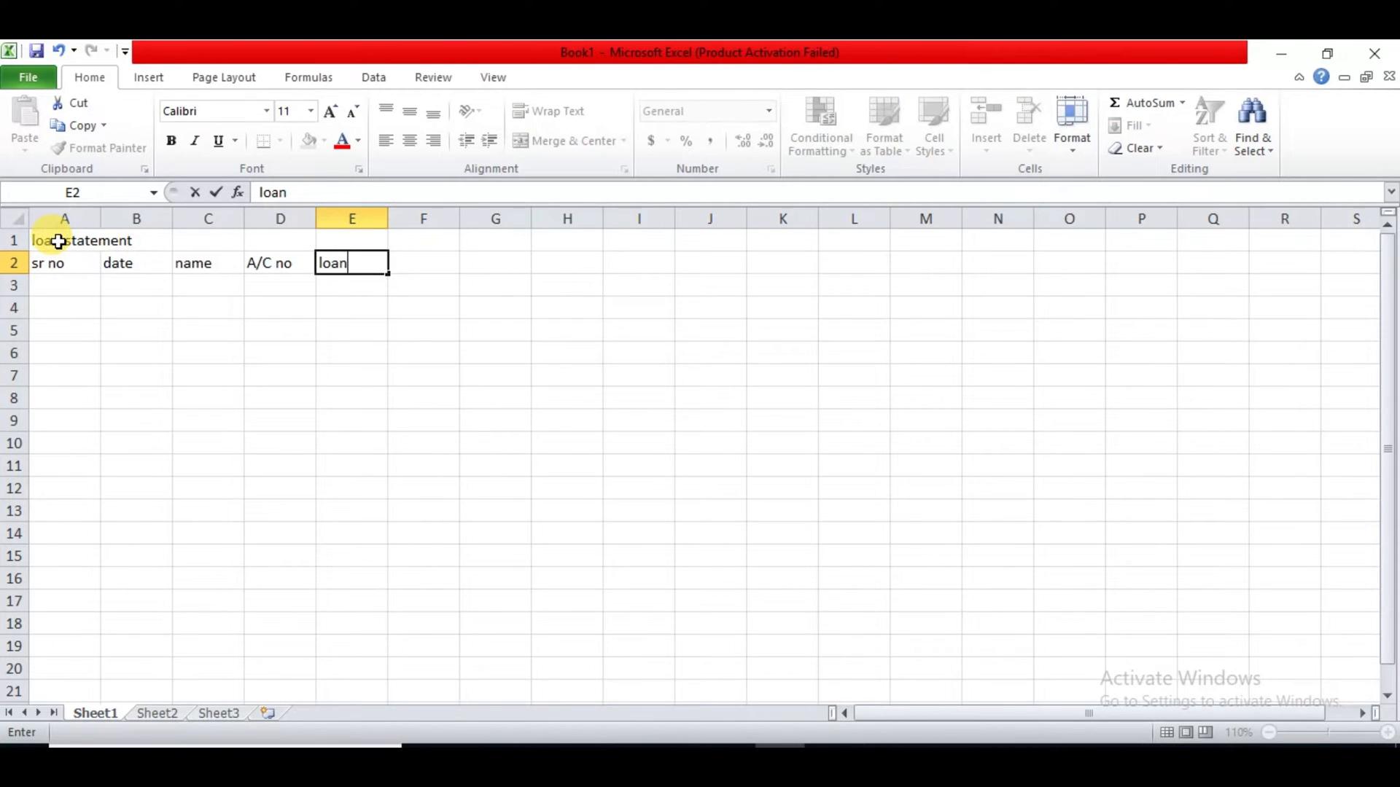
{"action": "key", "text": "Tab"}
{"action": "type", "text": "inte"}
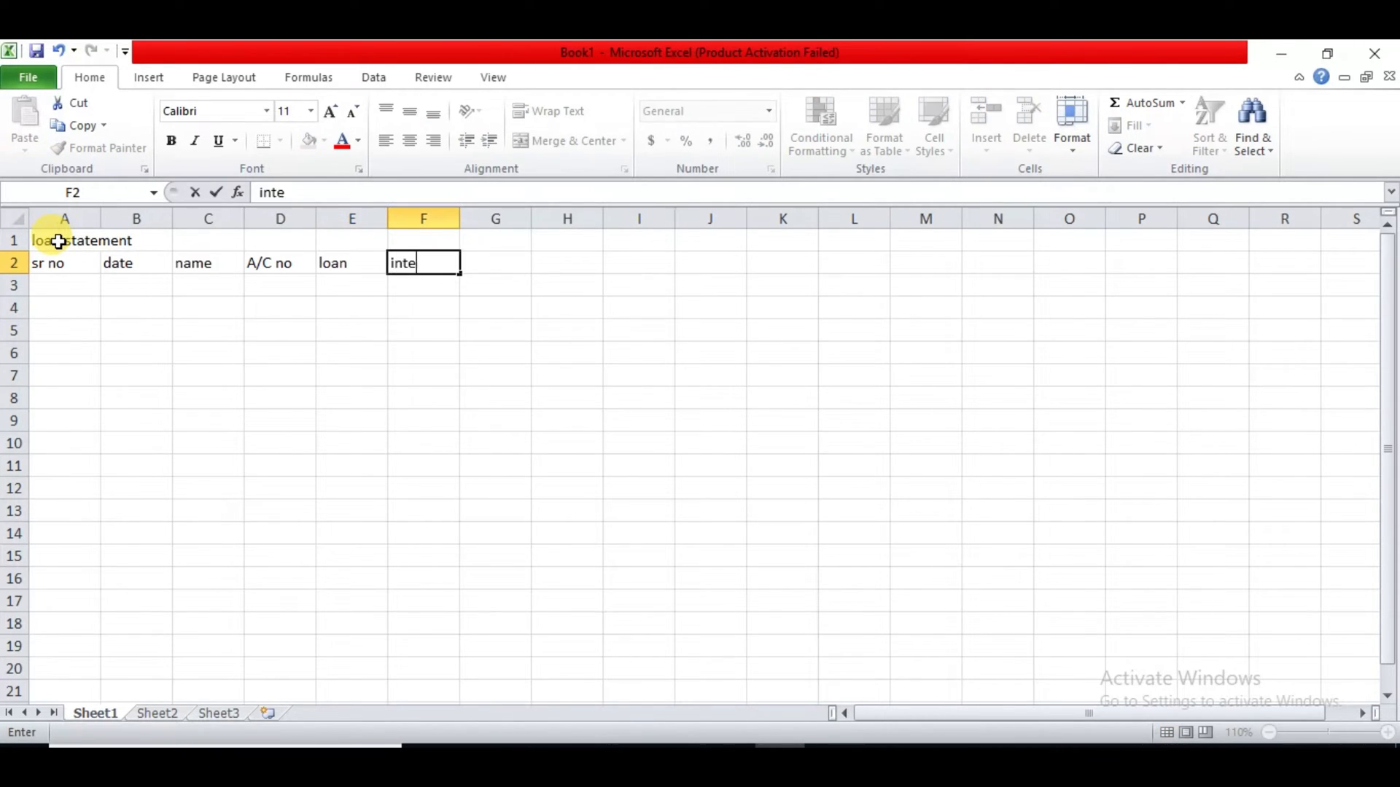
{"action": "type", "text": "rest"}
{"action": "key", "text": "Tab"}
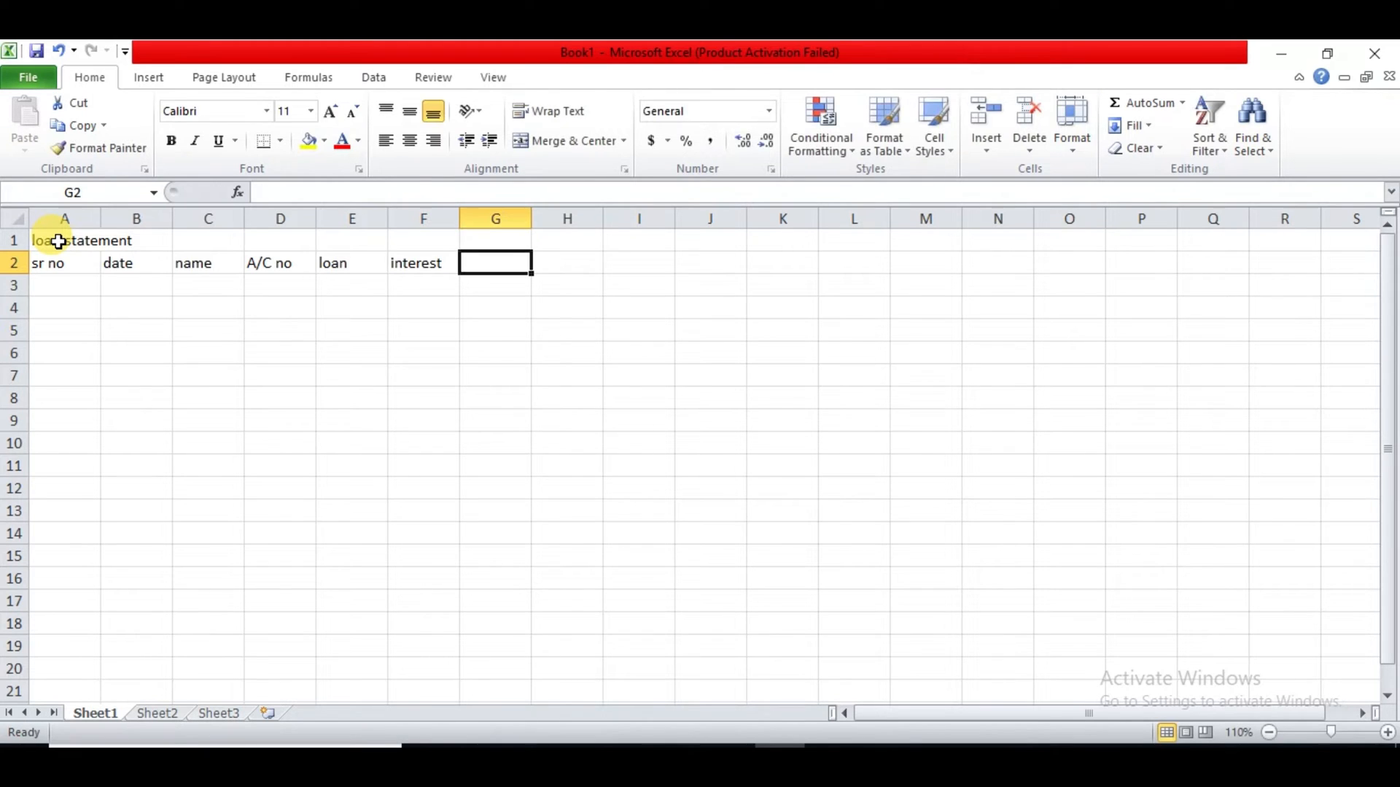
{"action": "type", "text": "loan+int"}
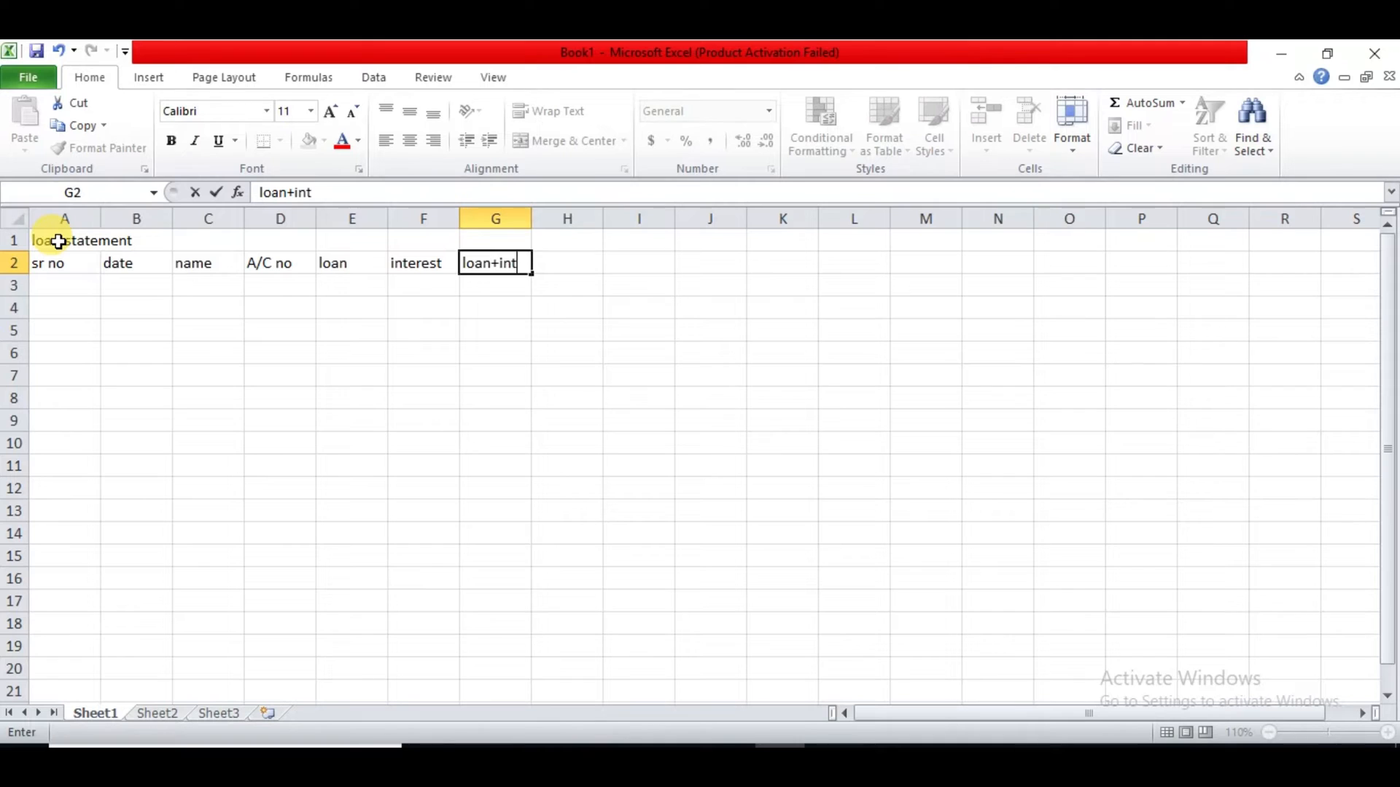
{"action": "key", "text": "Tab"}
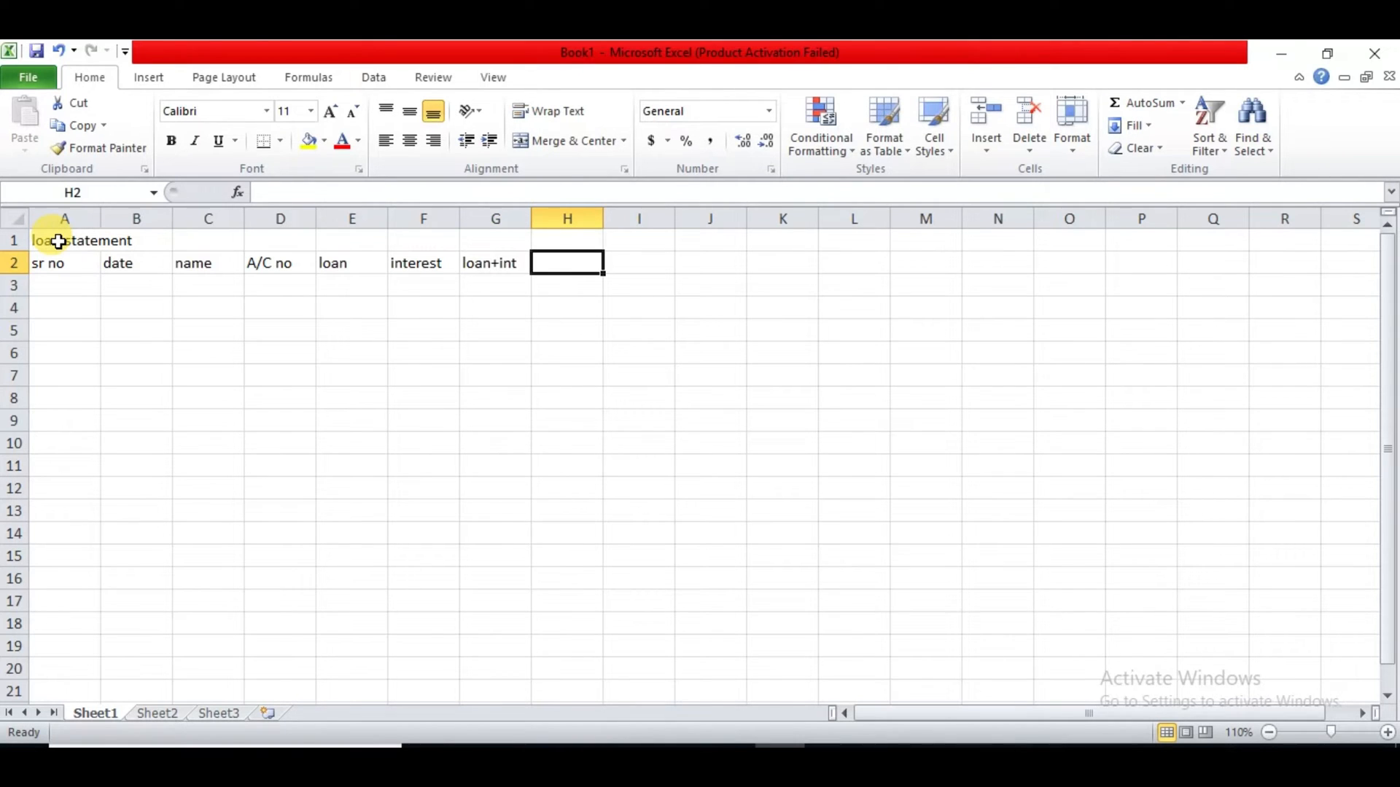
Step: Complete the heading row with "EMI" in H2 and "balance" in I2, and return to cell A3
{"action": "type", "text": "E"}
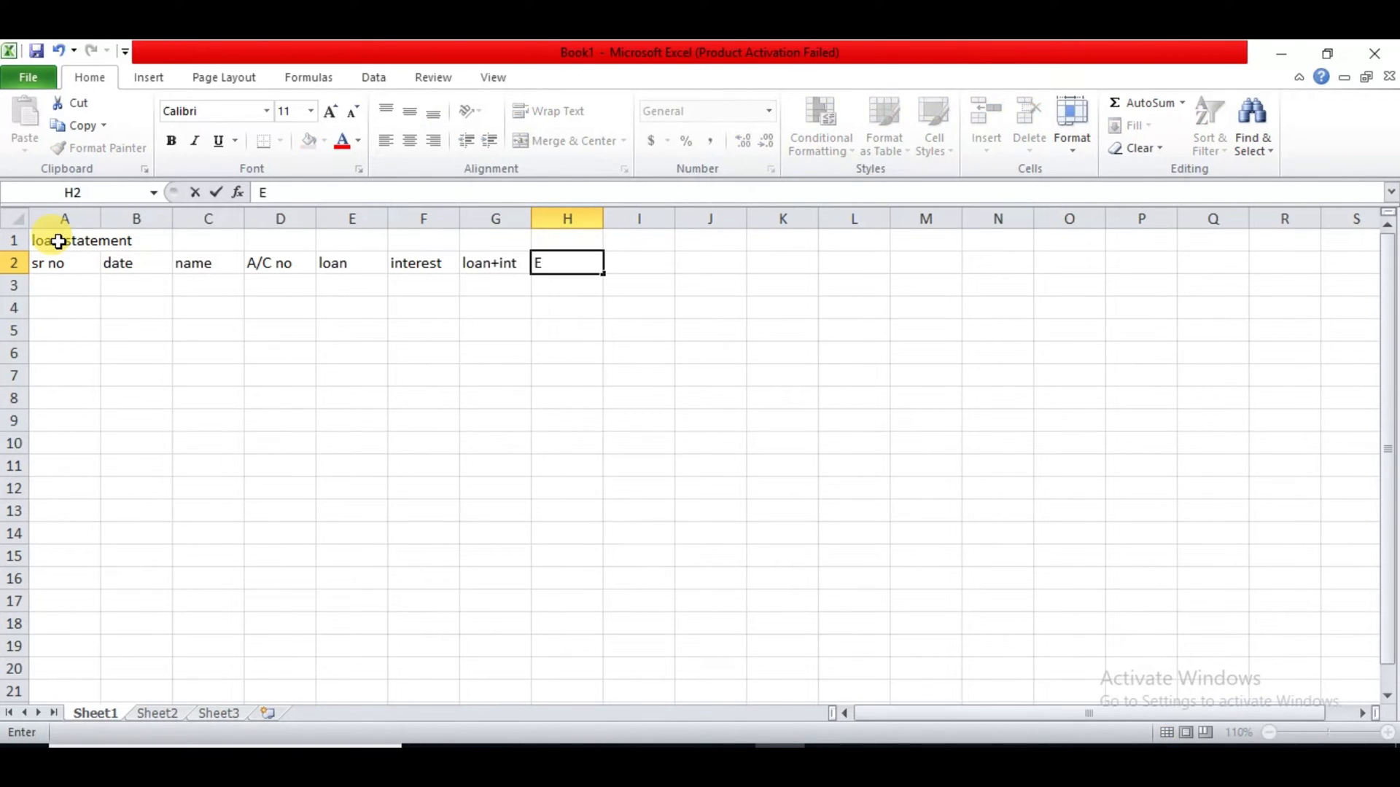
{"action": "type", "text": "MI"}
{"action": "key", "text": "Tab"}
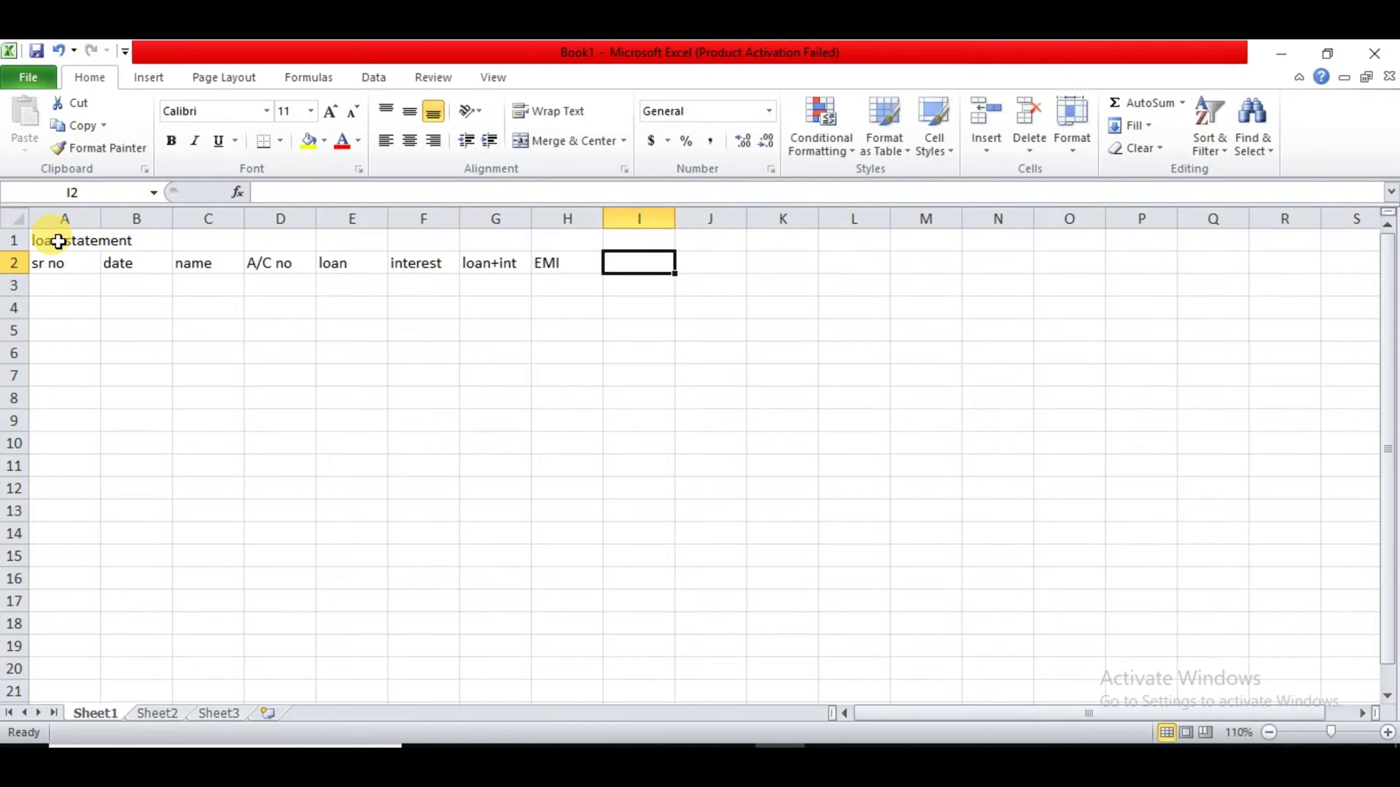
{"action": "type", "text": "bala"}
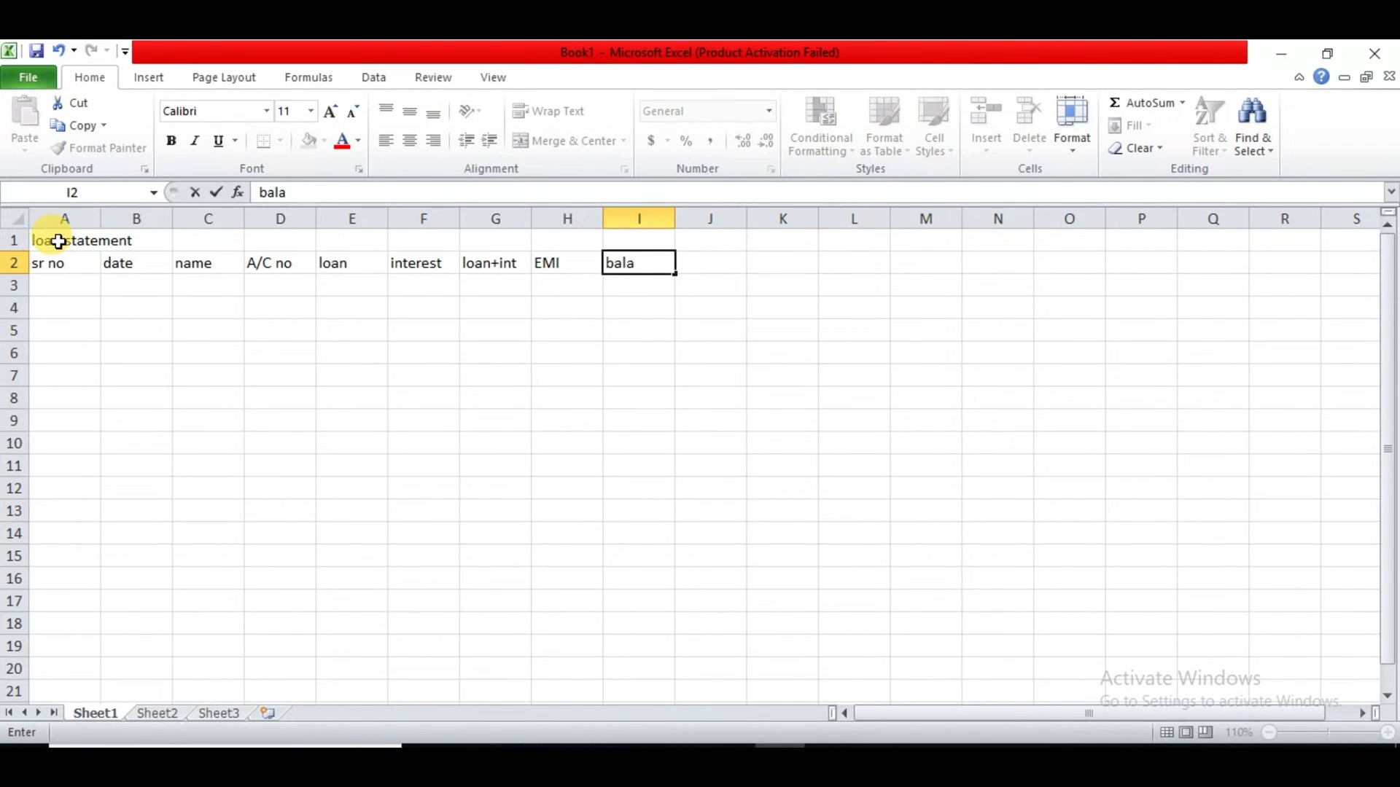
{"action": "type", "text": "nce"}
{"action": "key", "text": "Return"}
{"action": "key", "text": "Left"}
{"action": "key", "text": "Left"}
{"action": "key", "text": "Left"}
{"action": "key", "text": "Left"}
{"action": "key", "text": "Left"}
{"action": "key", "text": "Left"}
{"action": "key", "text": "Left"}
{"action": "key", "text": "Left"}
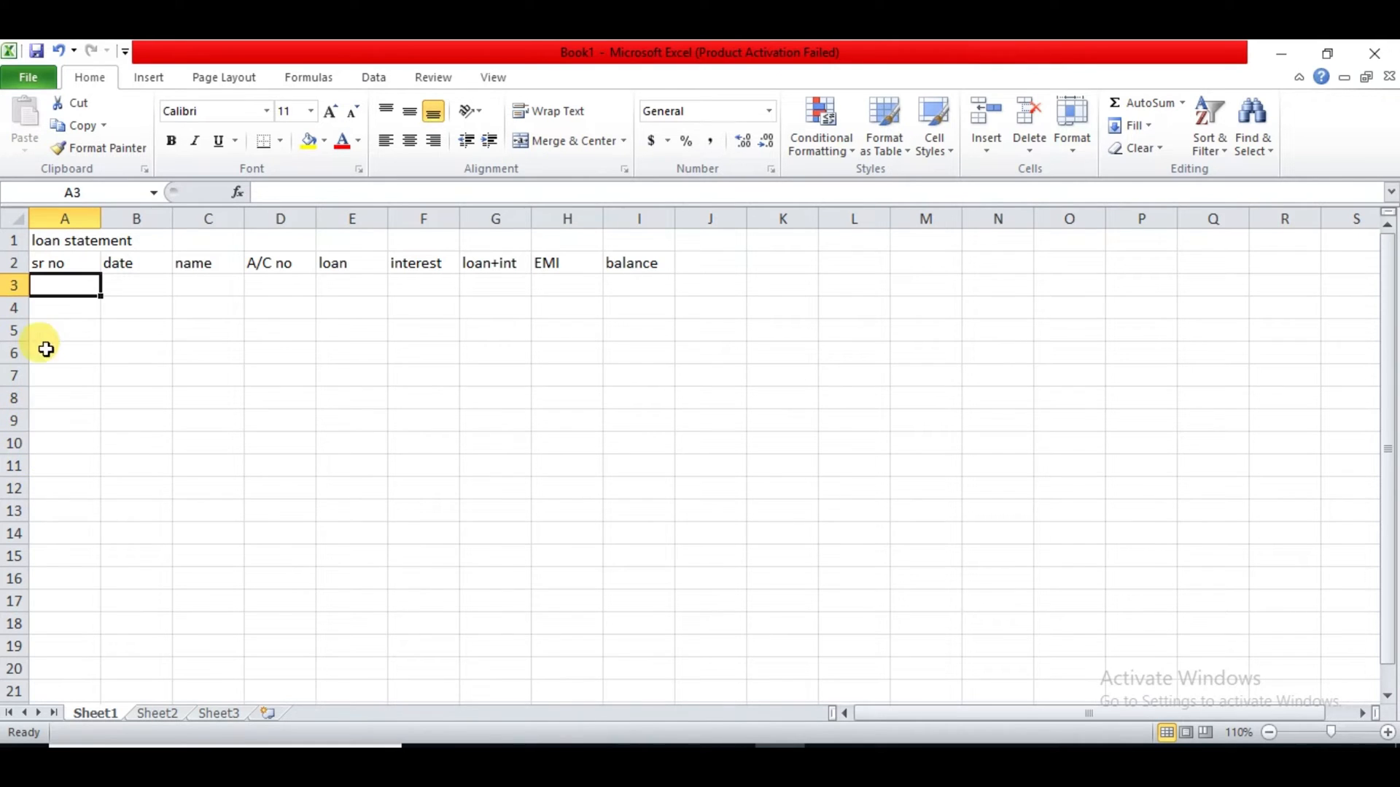
Step: Try to merge and center the title row, first over D1:I1 and again over A1:I1
{"action": "left_click_drag", "start_coordinate": [250, 241], "coordinate": [614, 242]}
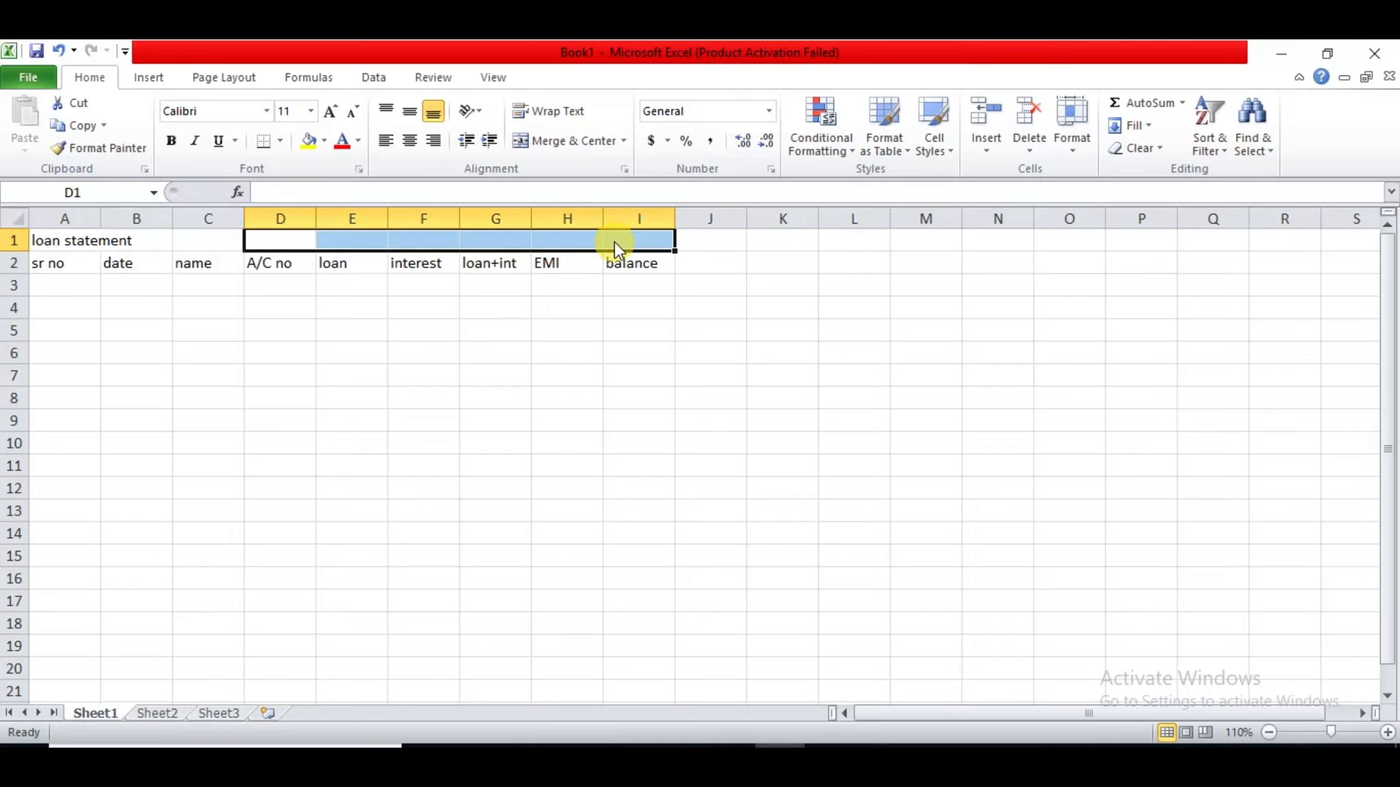
{"action": "key", "text": "alt+h"}
{"action": "key", "text": "m"}
{"action": "key", "text": "c"}
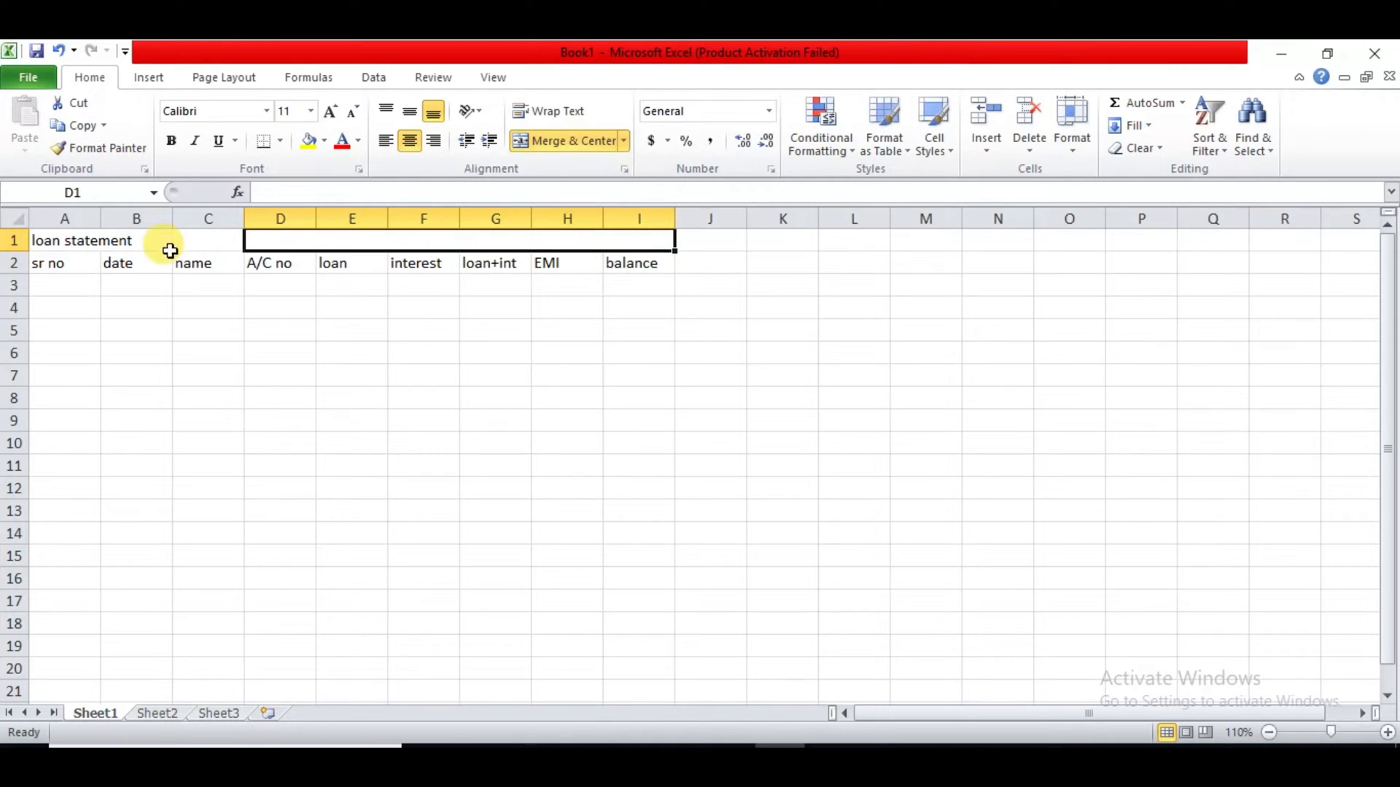
{"action": "left_click_drag", "start_coordinate": [46, 239], "coordinate": [412, 241]}
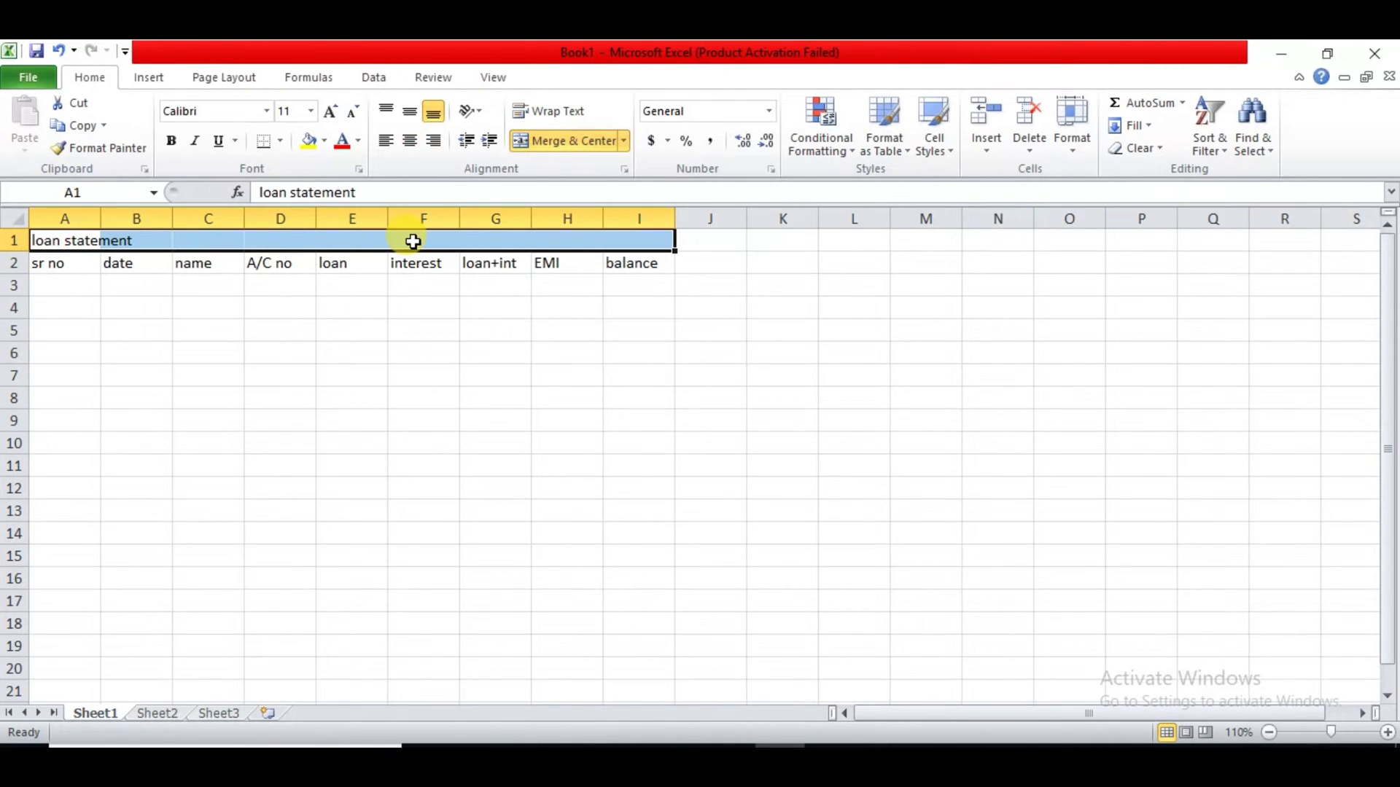
{"action": "key", "text": "alt+h"}
{"action": "key", "text": "m"}
{"action": "key", "text": "c"}
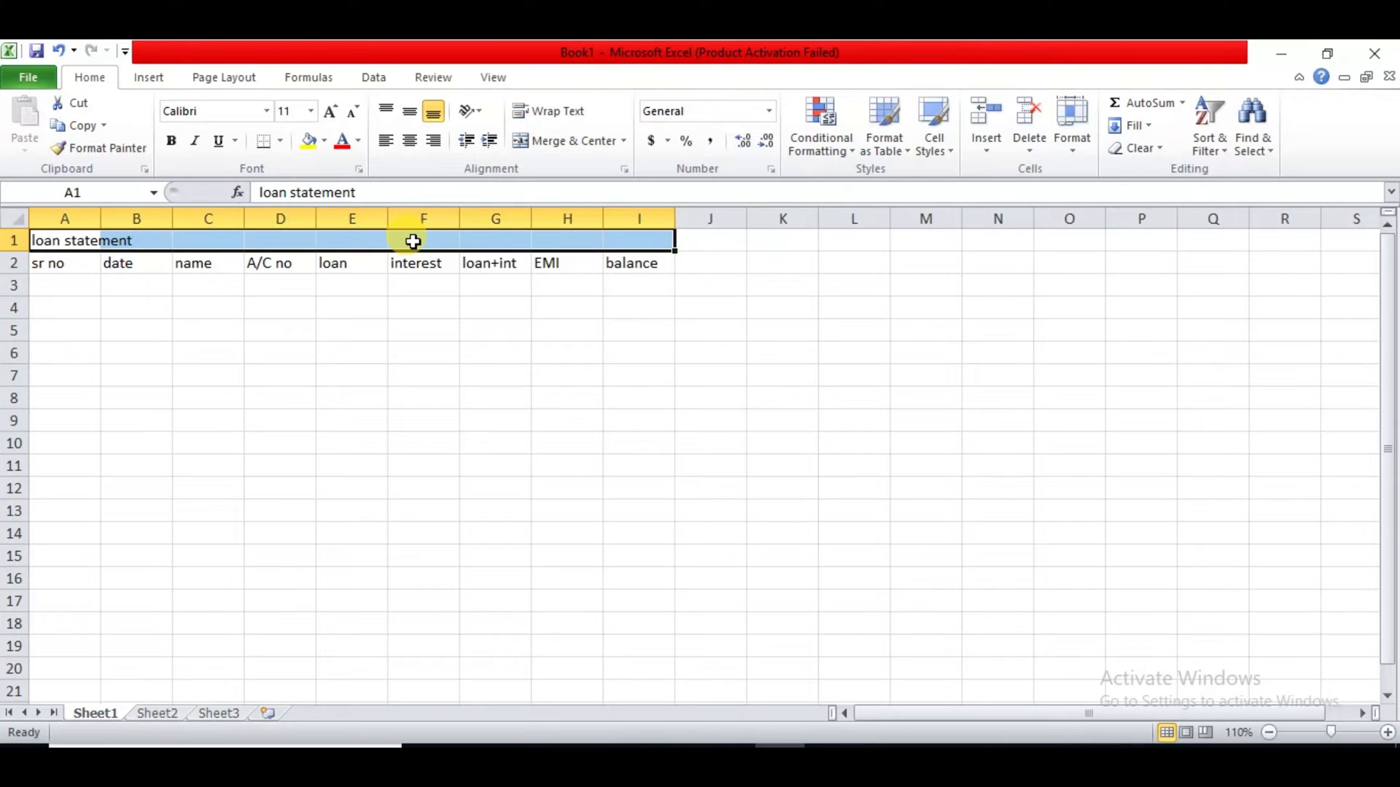
{"action": "left_click", "coordinate": [413, 241]}
{"action": "left_click", "coordinate": [413, 241], "text": "alt"}
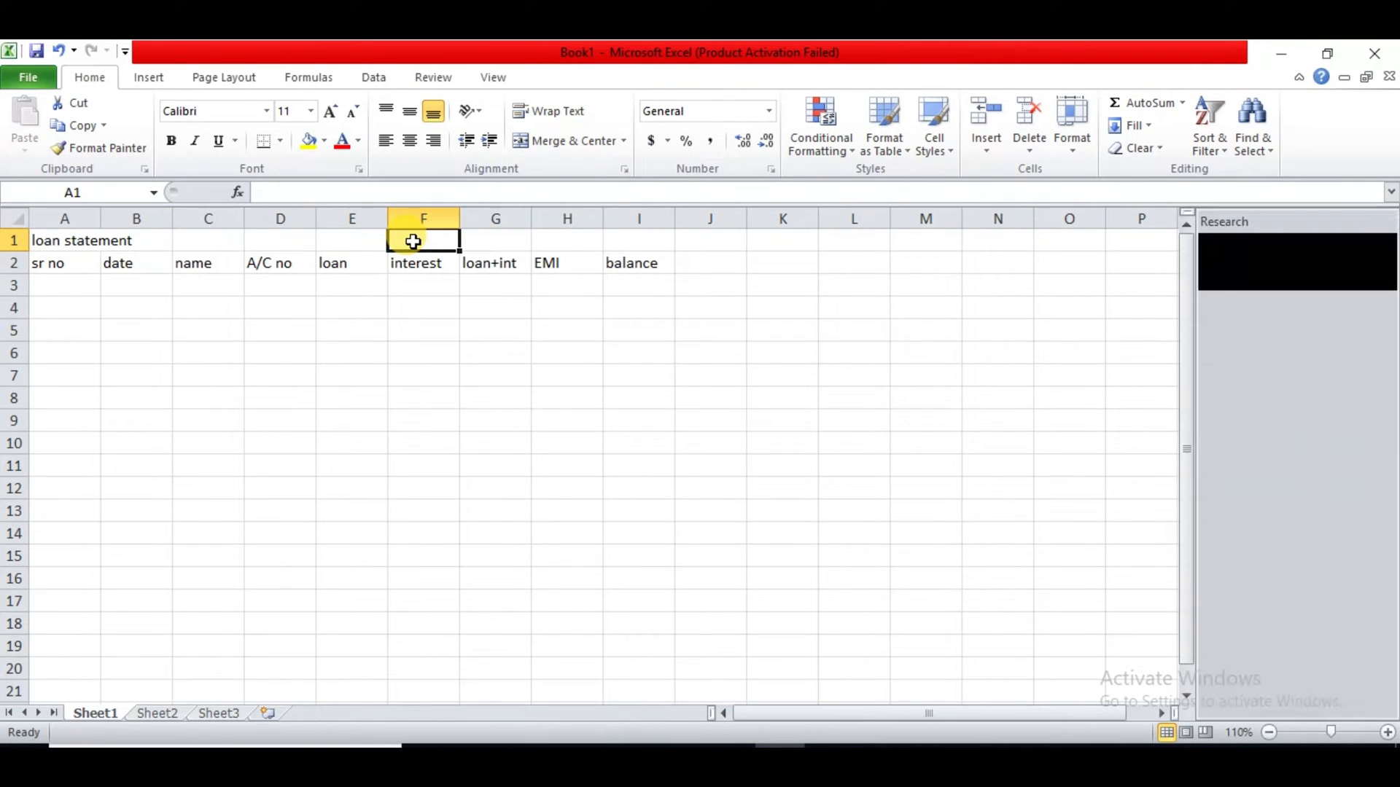
{"action": "double_click", "coordinate": [63, 239]}
{"action": "left_click_drag", "start_coordinate": [63, 240], "coordinate": [514, 243]}
{"action": "left_click", "coordinate": [514, 242]}
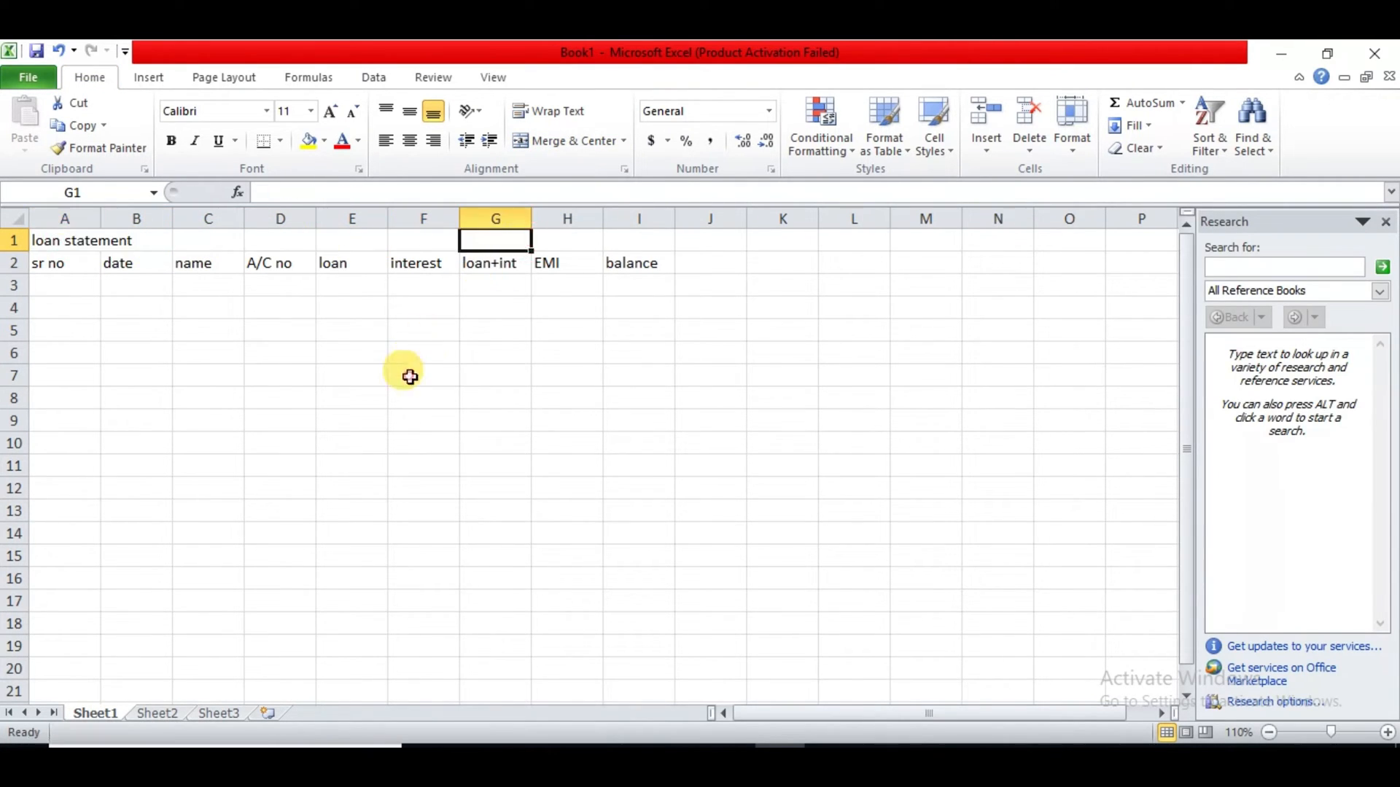
{"action": "left_click", "coordinate": [406, 369]}
{"action": "left_click_drag", "start_coordinate": [295, 242], "coordinate": [574, 241]}
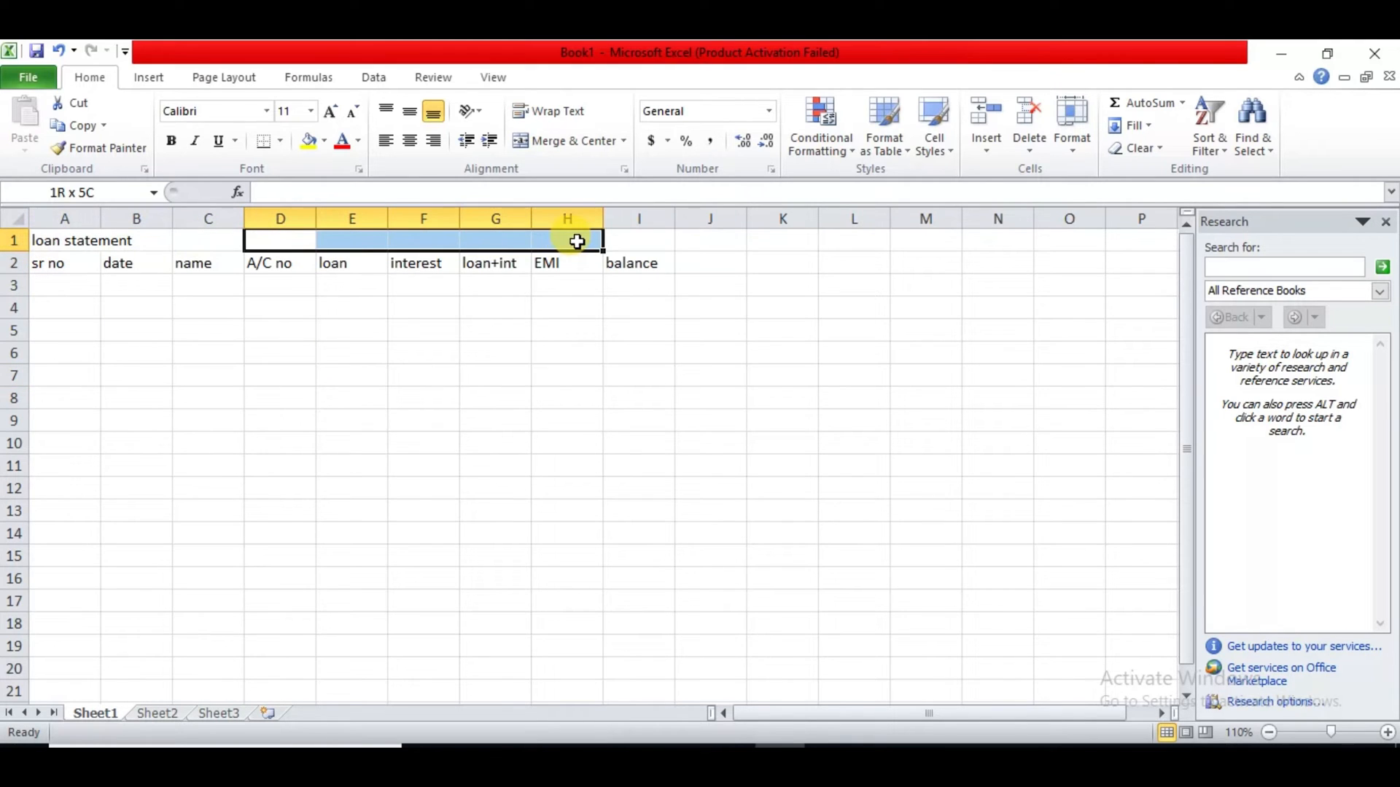
Step: Merge and center the "loan statement" title across cells A1:I1
{"action": "left_click", "coordinate": [48, 241]}
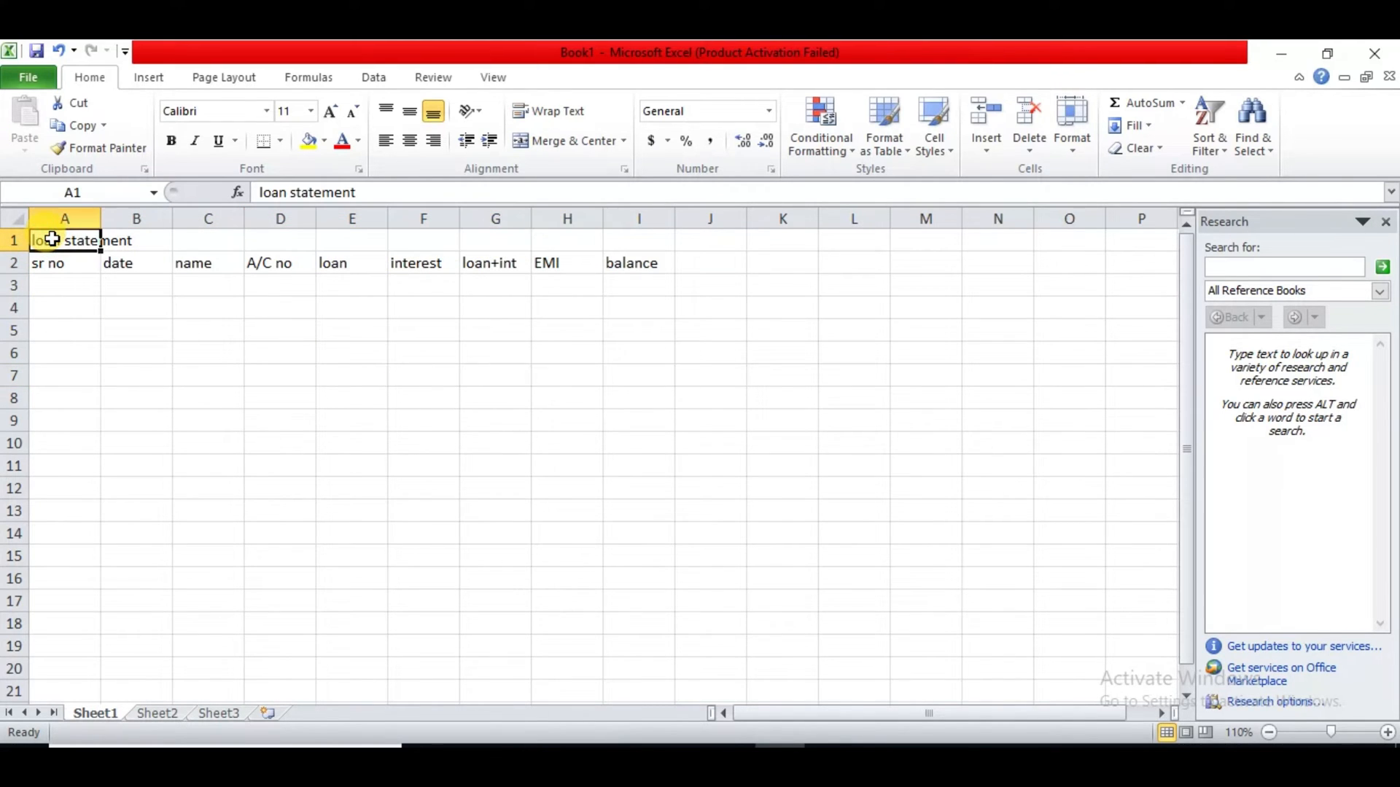
{"action": "key", "text": "shift+Right"}
{"action": "key", "text": "shift+Right"}
{"action": "key", "text": "shift+Right"}
{"action": "key", "text": "shift+Right"}
{"action": "key", "text": "shift+Right"}
{"action": "key", "text": "shift+Right"}
{"action": "key", "text": "shift+Right"}
{"action": "key", "text": "shift+Right"}
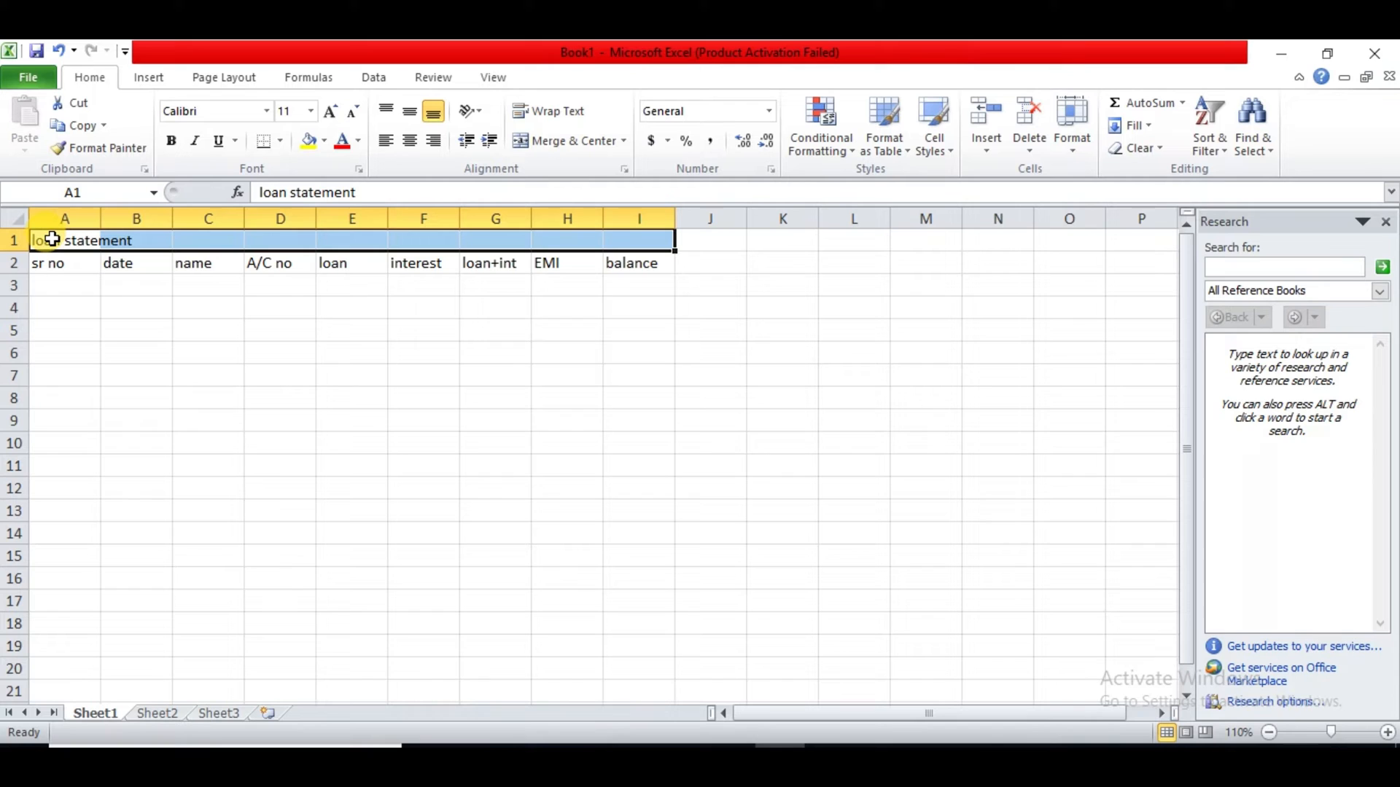
{"action": "key", "text": "alt+h"}
{"action": "key", "text": "m"}
{"action": "key", "text": "c"}
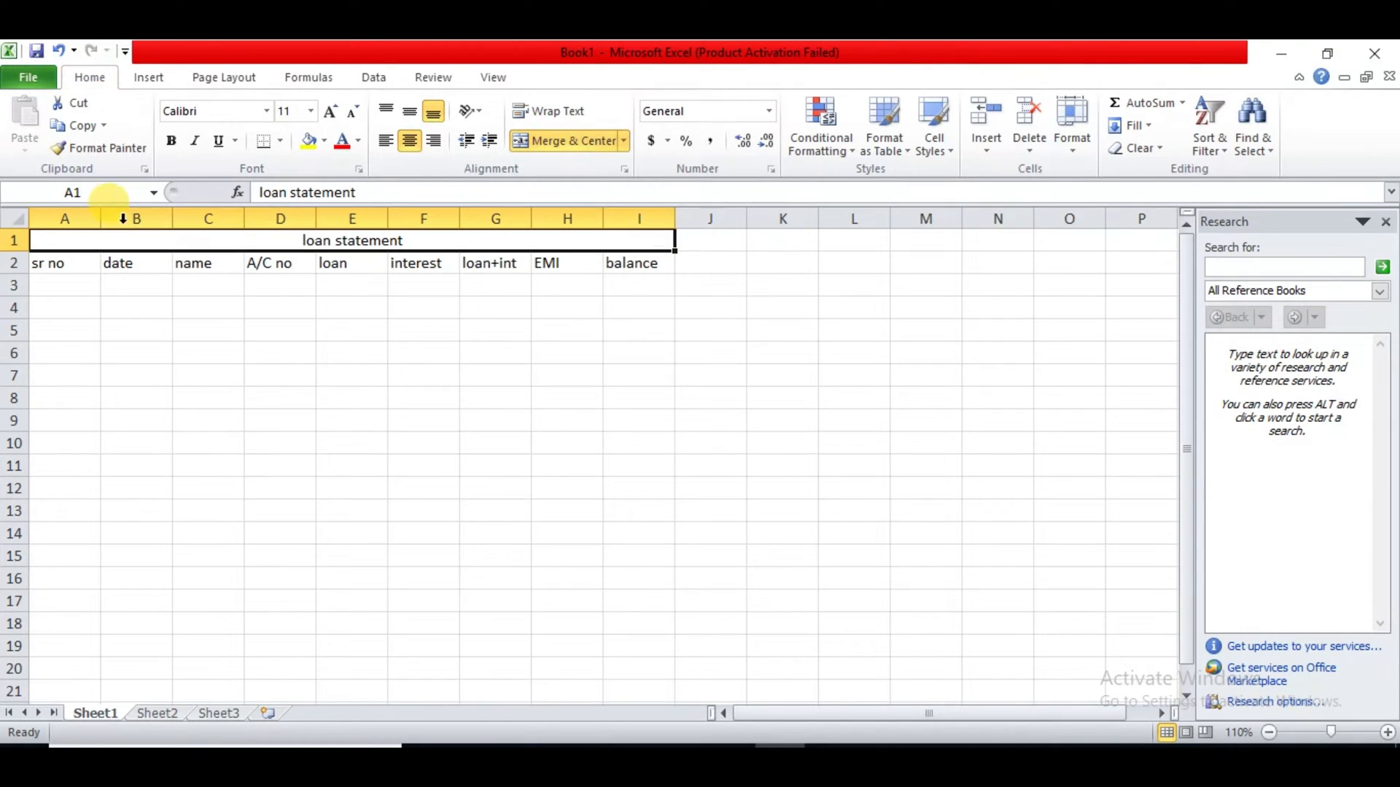
Step: Format the merged title with font size 18, yellow fill and red text, and close the Research pane
{"action": "left_click", "coordinate": [335, 116]}
{"action": "left_click", "coordinate": [331, 111]}
{"action": "left_click", "coordinate": [331, 111]}
{"action": "left_click", "coordinate": [331, 111]}
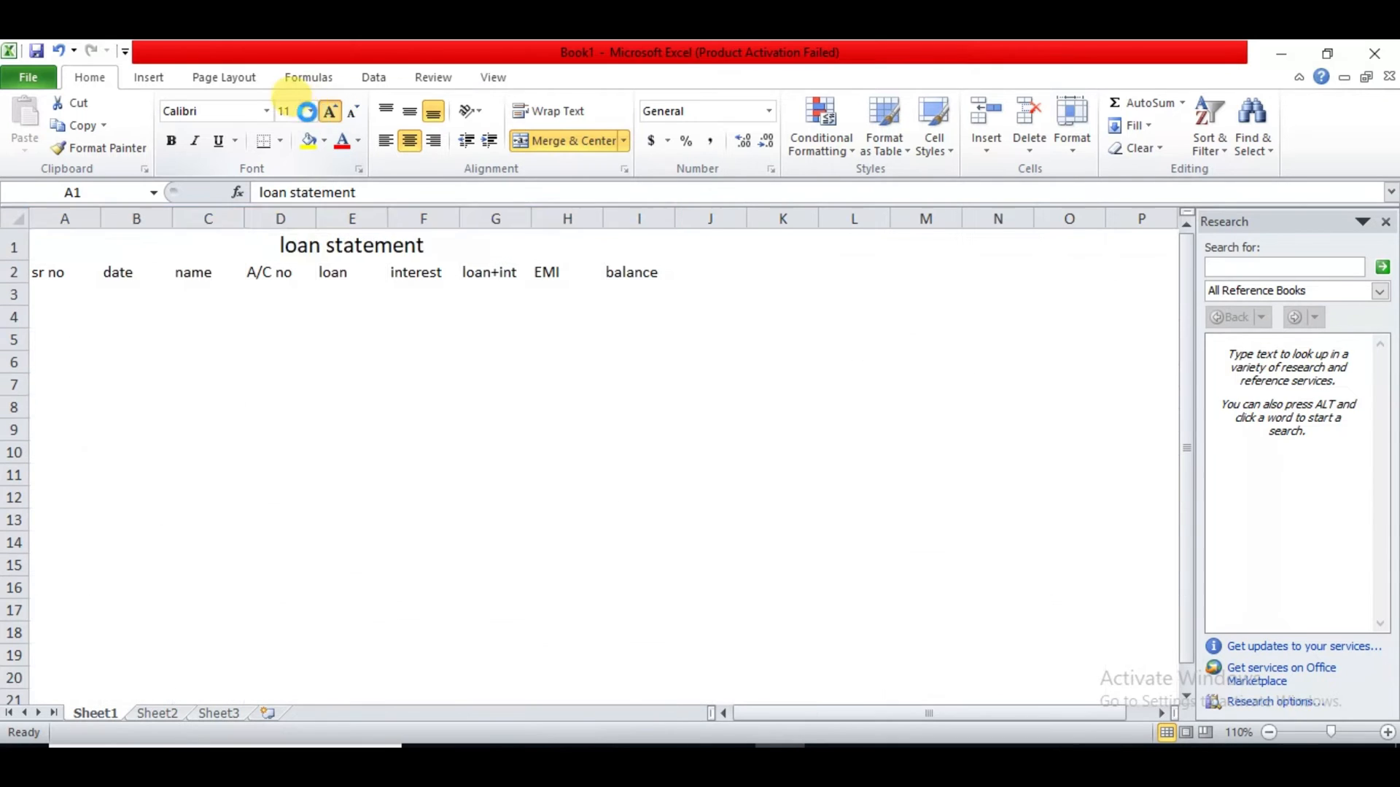
{"action": "left_click", "coordinate": [330, 111]}
{"action": "left_click", "coordinate": [305, 141]}
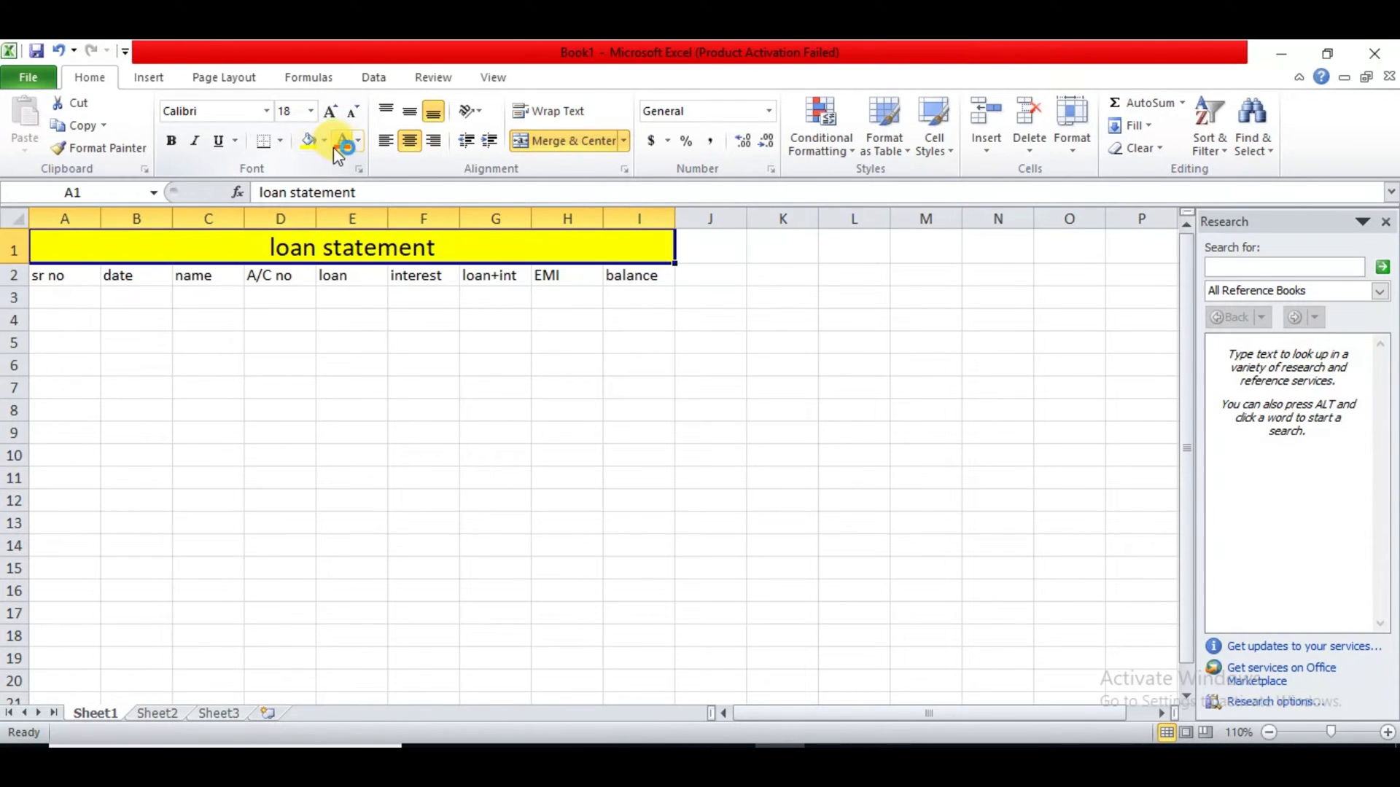
{"action": "left_click", "coordinate": [342, 141]}
{"action": "left_click", "coordinate": [1387, 223]}
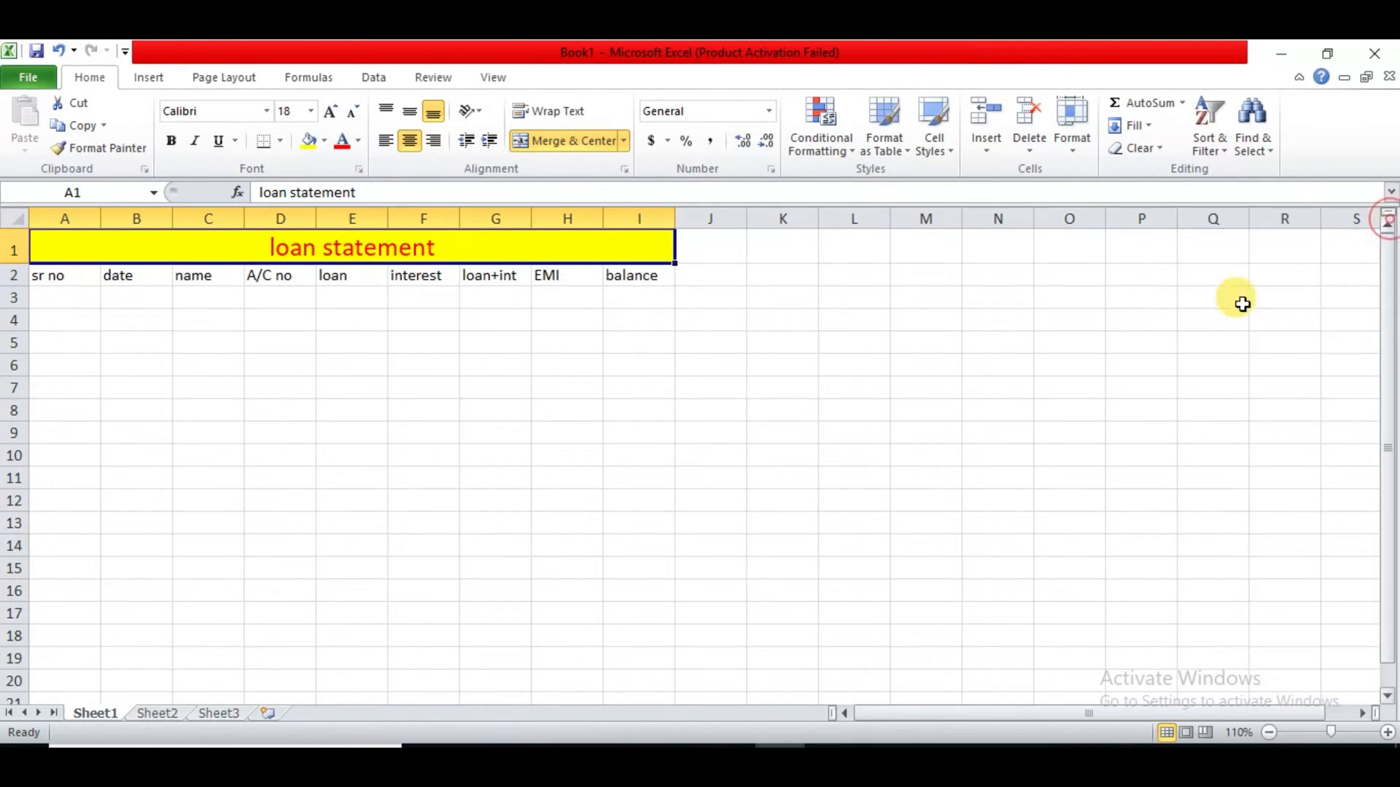
Step: Make the headings in A2:I2 bold and increase their font size to 12
{"action": "left_click", "coordinate": [36, 281]}
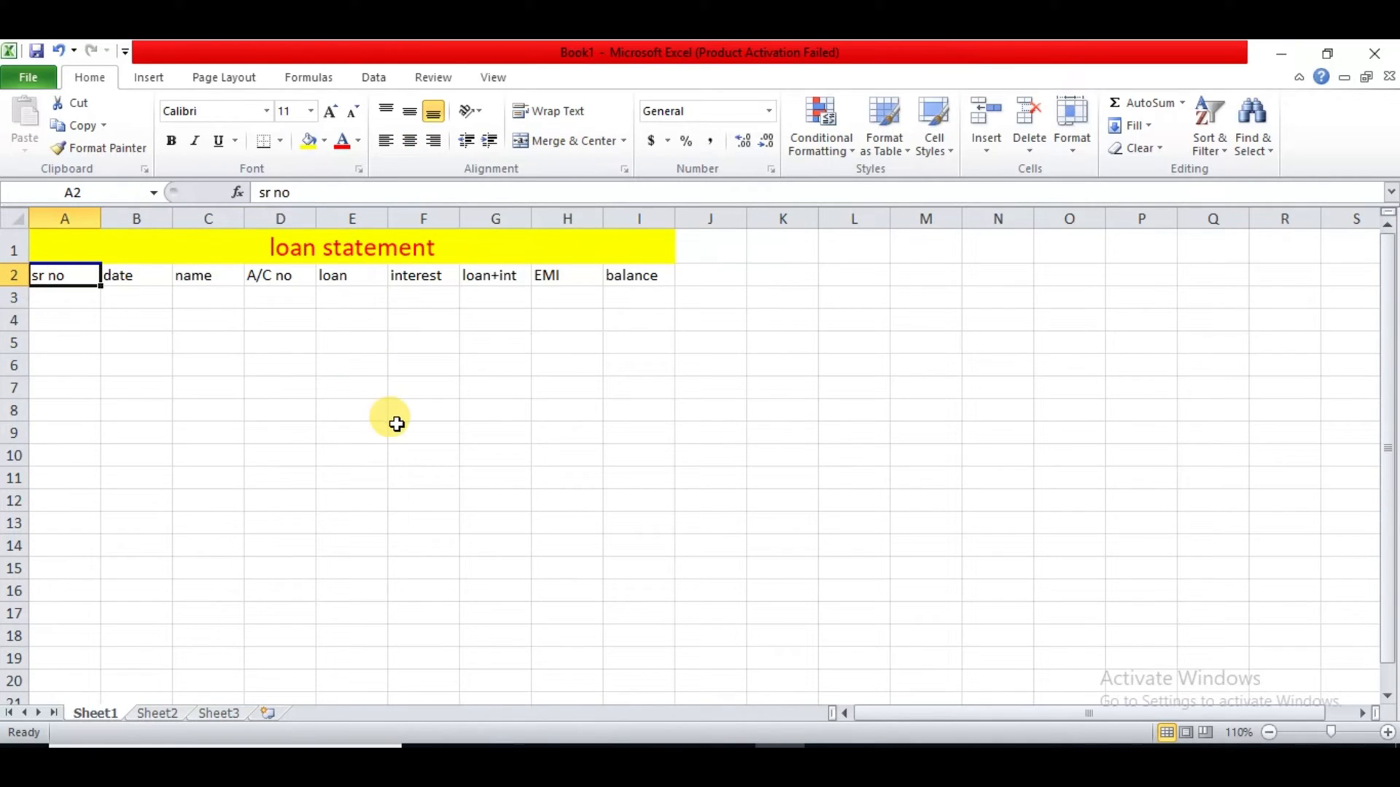
{"action": "key", "text": "shift+Right"}
{"action": "key", "text": "shift+Right"}
{"action": "key", "text": "shift+Right"}
{"action": "key", "text": "shift+Right"}
{"action": "key", "text": "shift+Right"}
{"action": "key", "text": "shift+Right"}
{"action": "key", "text": "shift+Right"}
{"action": "key", "text": "shift+Right"}
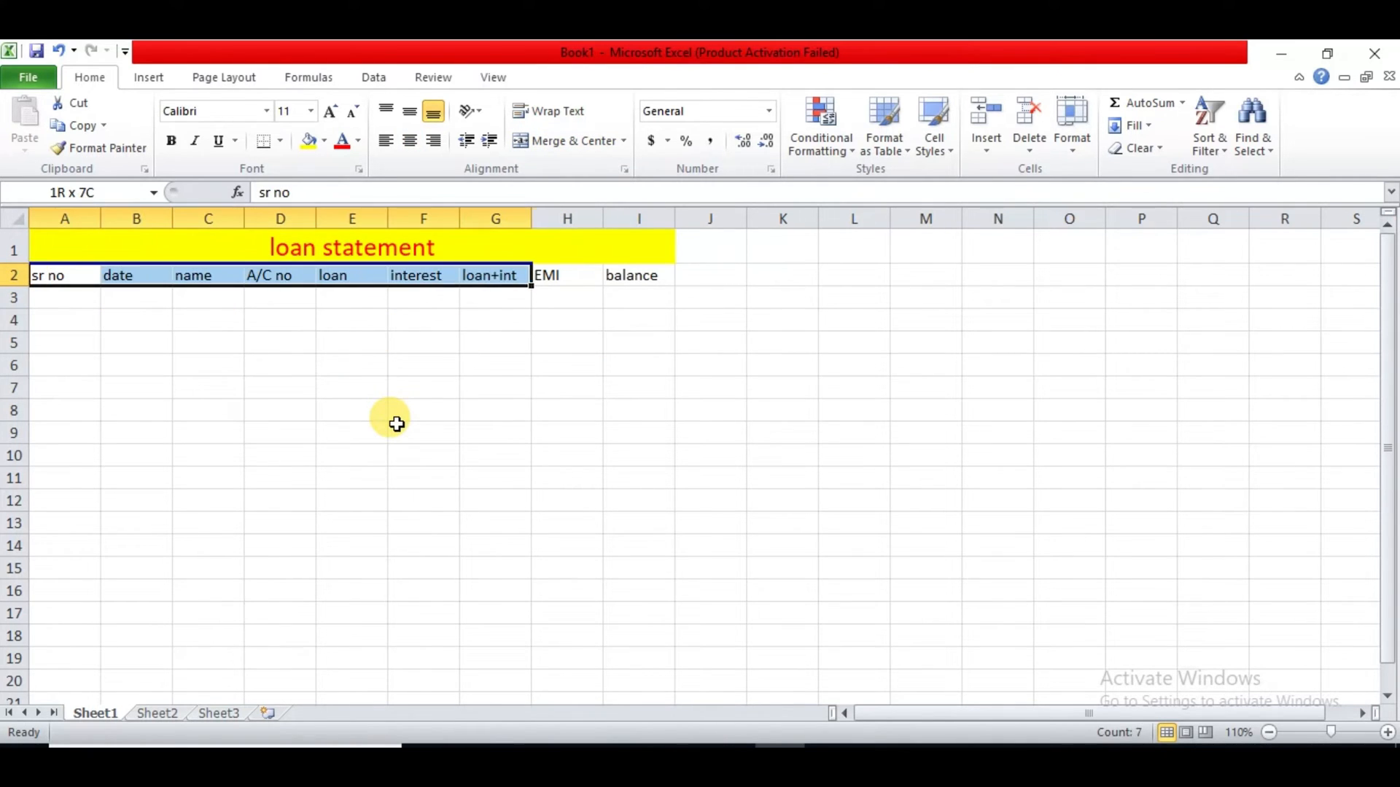
{"action": "key", "text": "ctrl+b"}
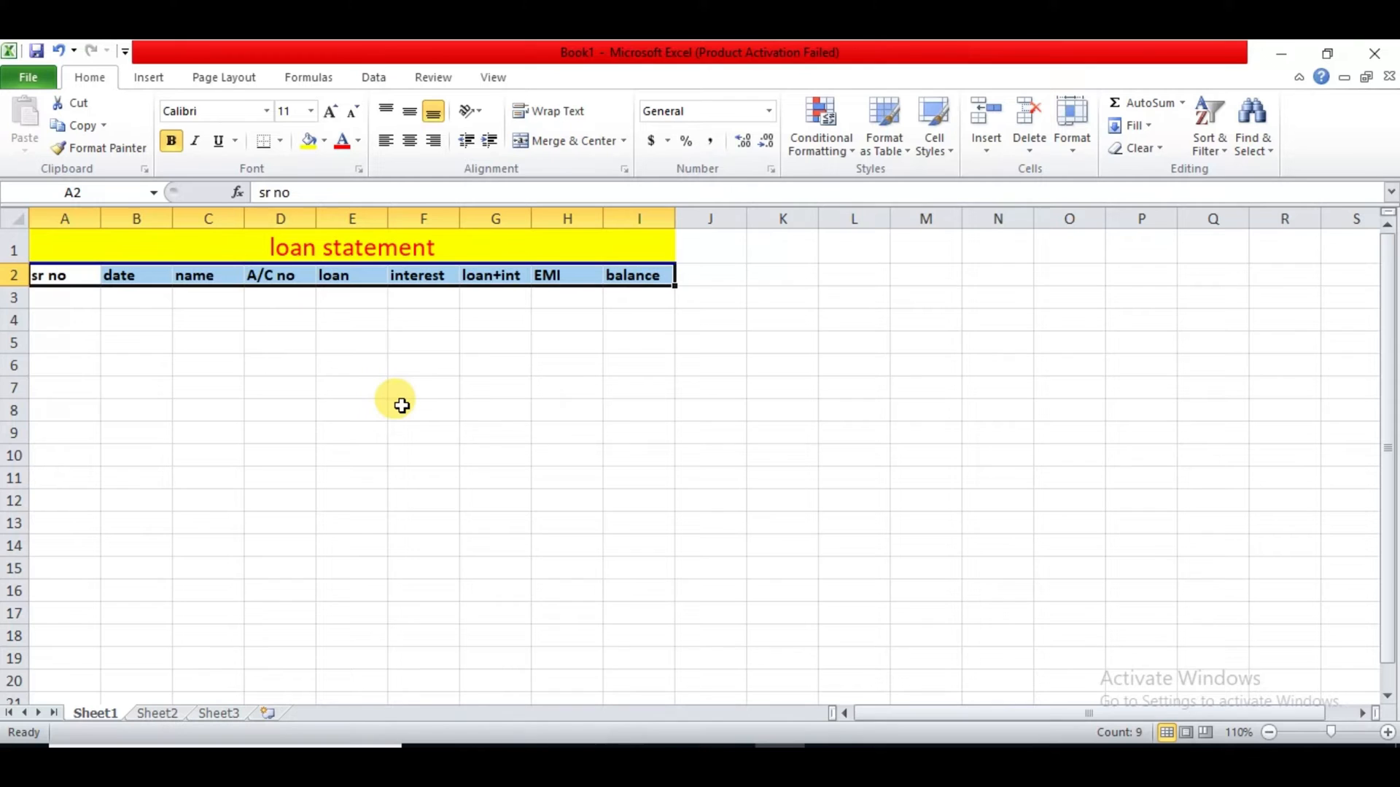
{"action": "left_click", "coordinate": [330, 111]}
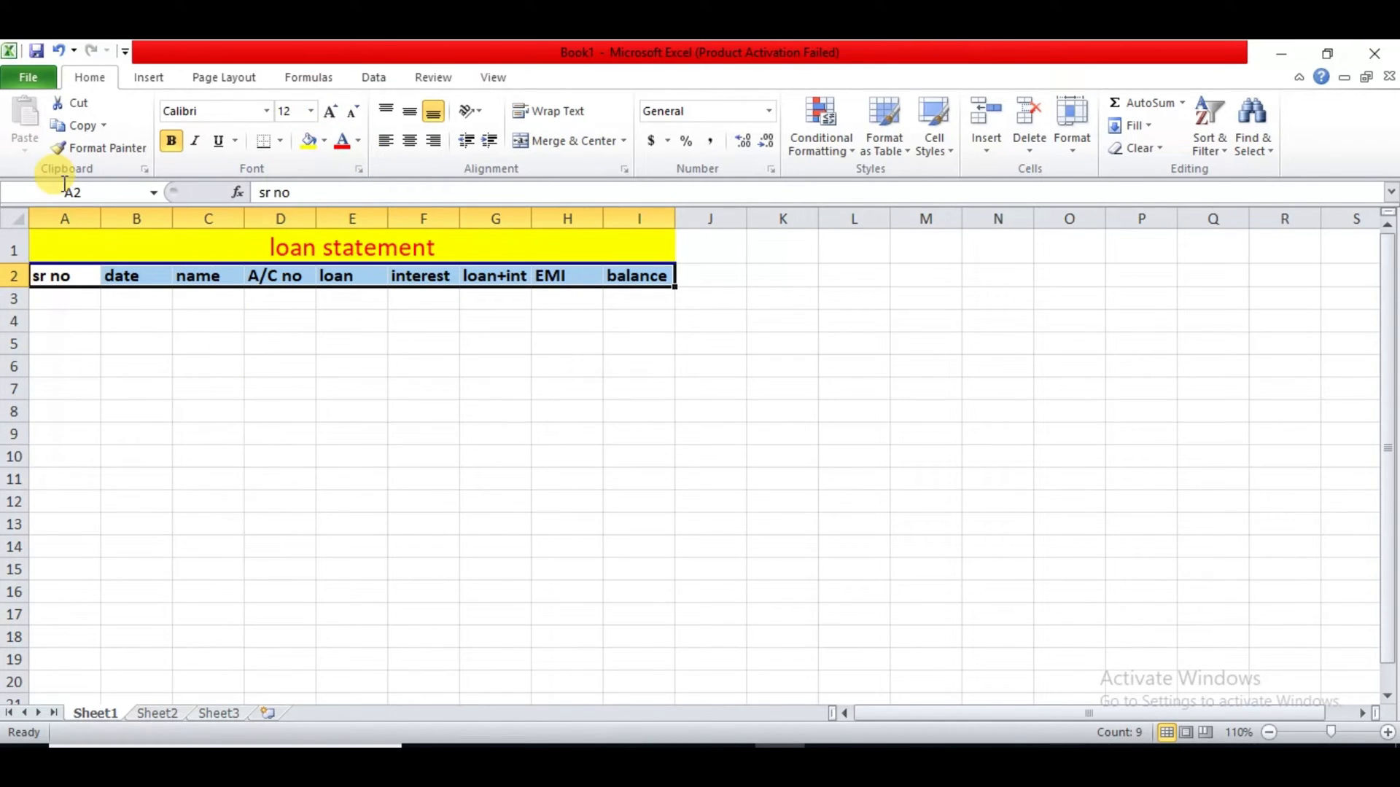
Step: AutoFit the widths of columns A to I to the row 2 headings
{"action": "key", "text": "alt+h"}
{"action": "key", "text": "o"}
{"action": "key", "text": "i"}
Step: Enter the serial numbers 1 in A3 and 2 in A4
{"action": "key", "text": "Down"}
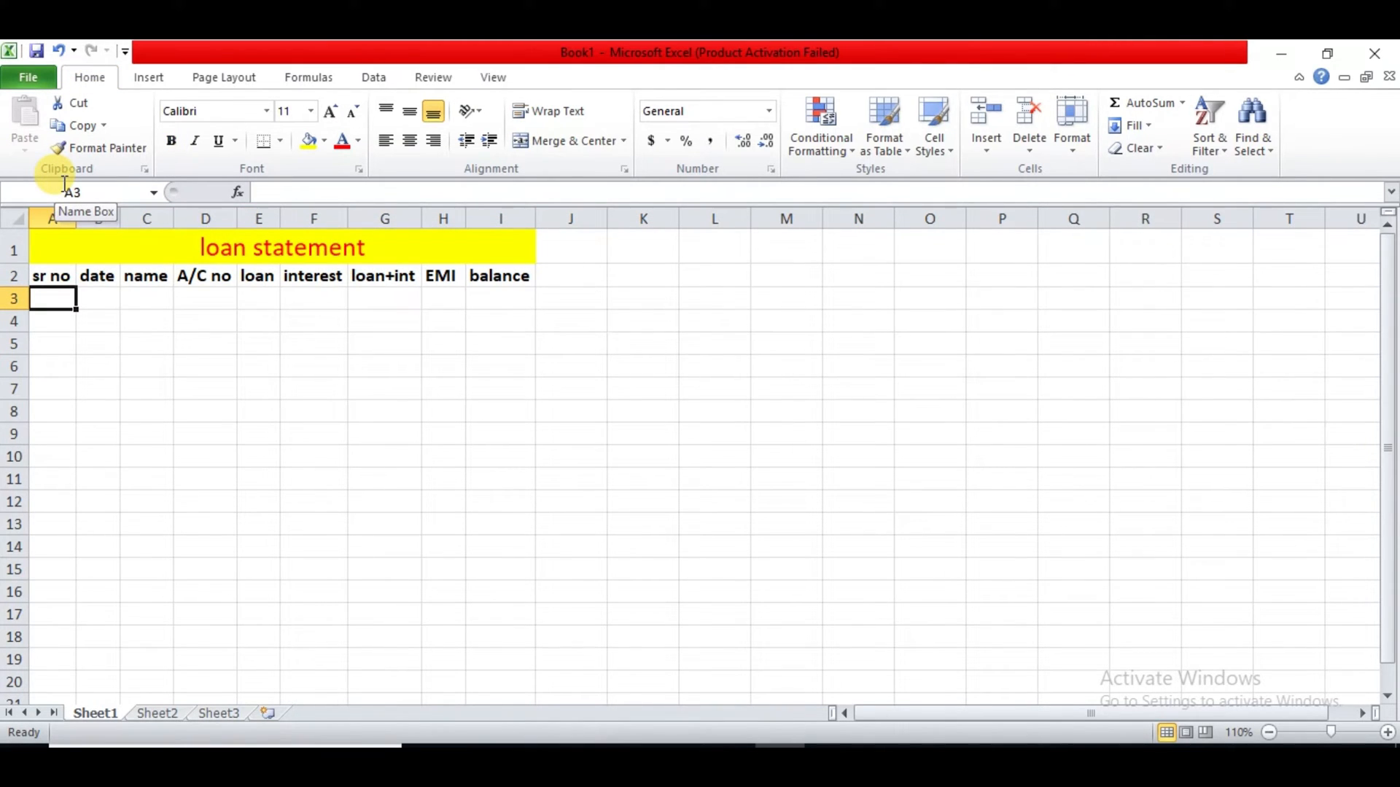
{"action": "type", "text": "1"}
{"action": "key", "text": "Return"}
{"action": "type", "text": "2"}
{"action": "key", "text": "Return"}
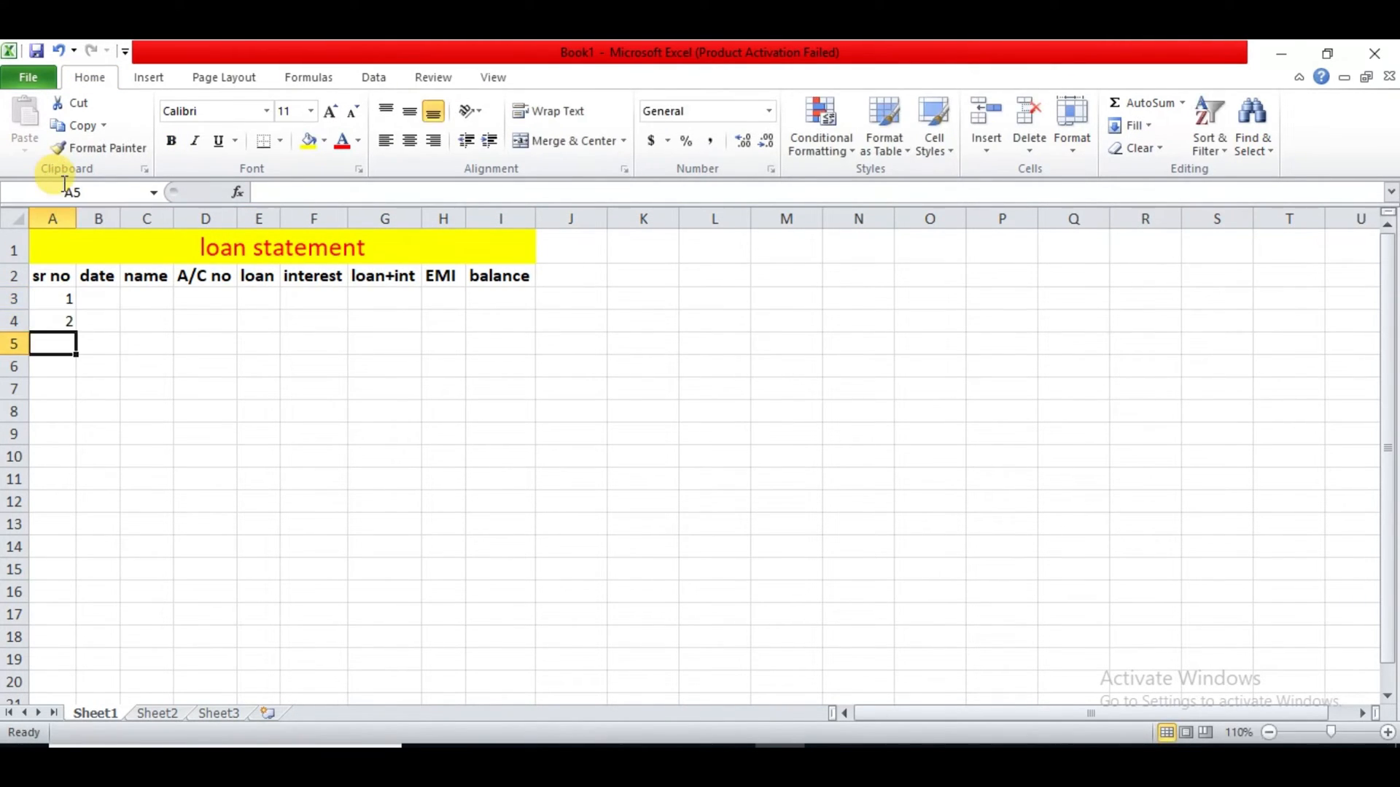
Step: Fill a linear series down the sr no column from A3, with step value 1 and stop value 10
{"action": "key", "text": "Up"}
{"action": "key", "text": "Up"}
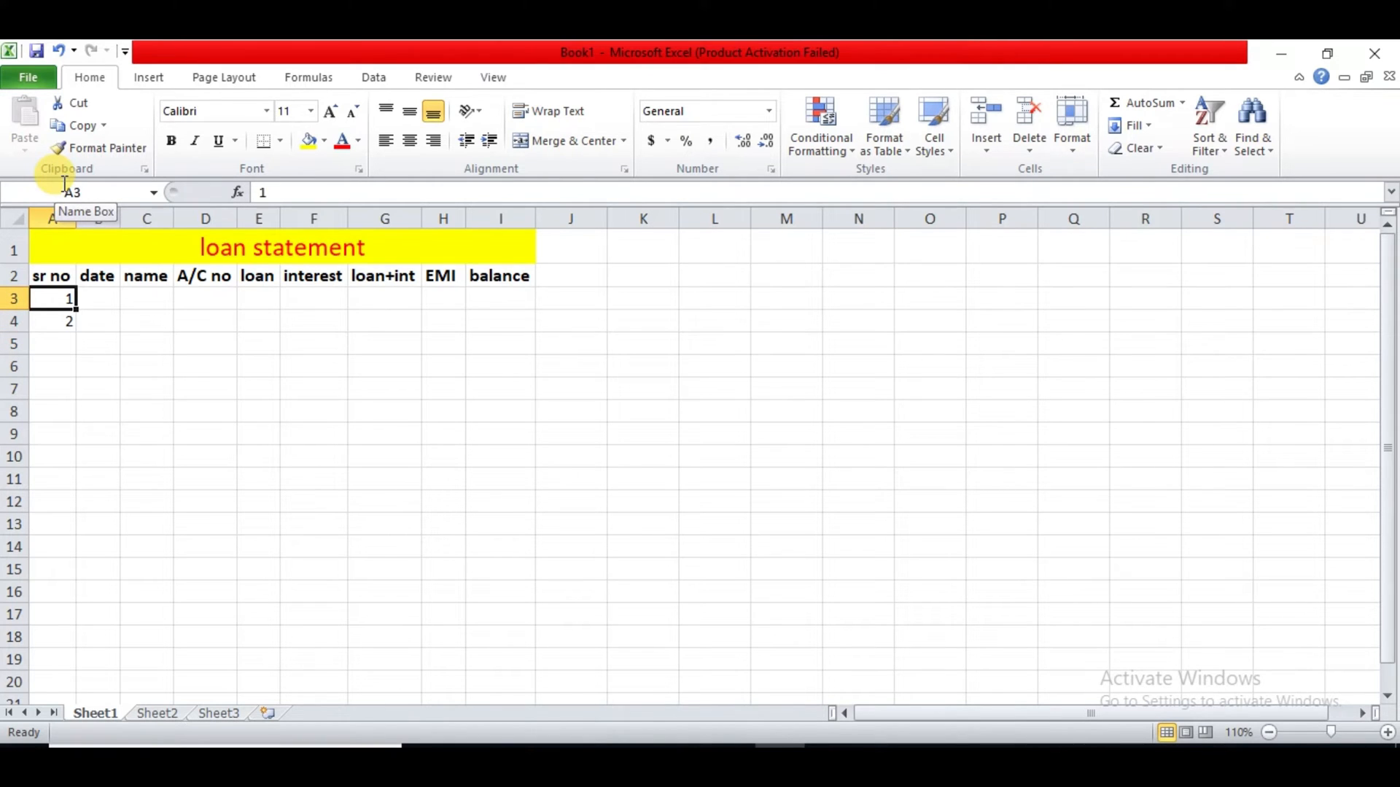
{"action": "key", "text": "alt"}
{"action": "key", "text": "h"}
{"action": "key", "text": "f"}
{"action": "key", "text": "i"}
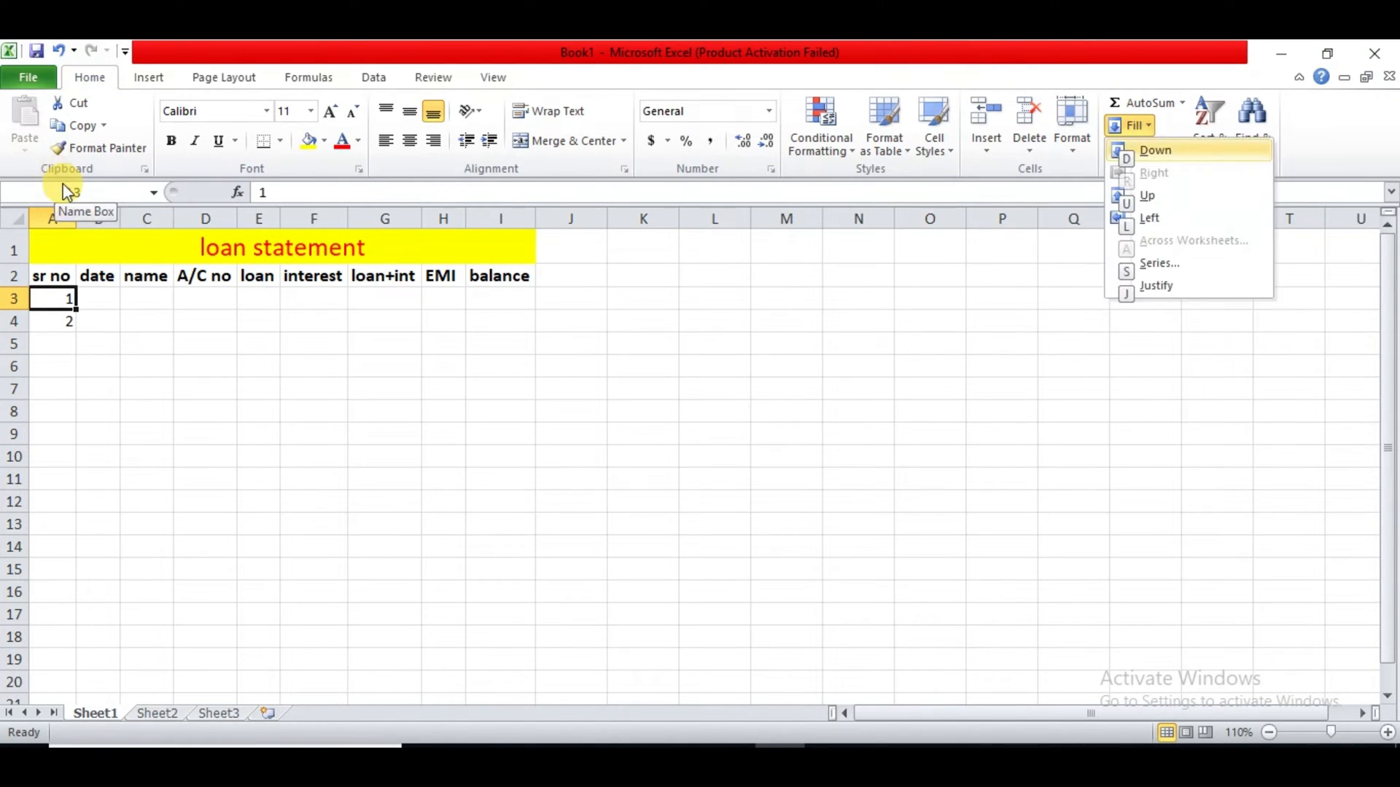
{"action": "key", "text": "s"}
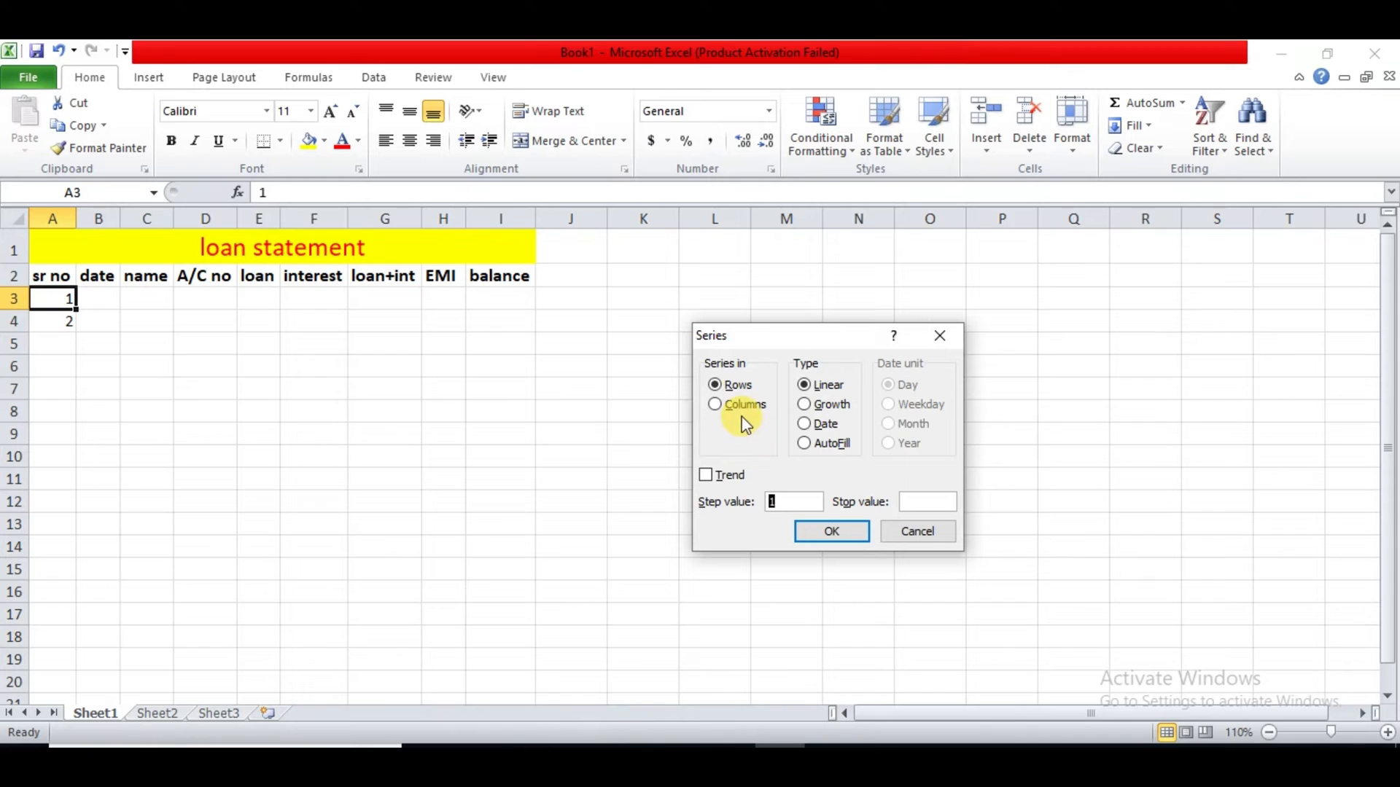
{"action": "left_click", "coordinate": [912, 501]}
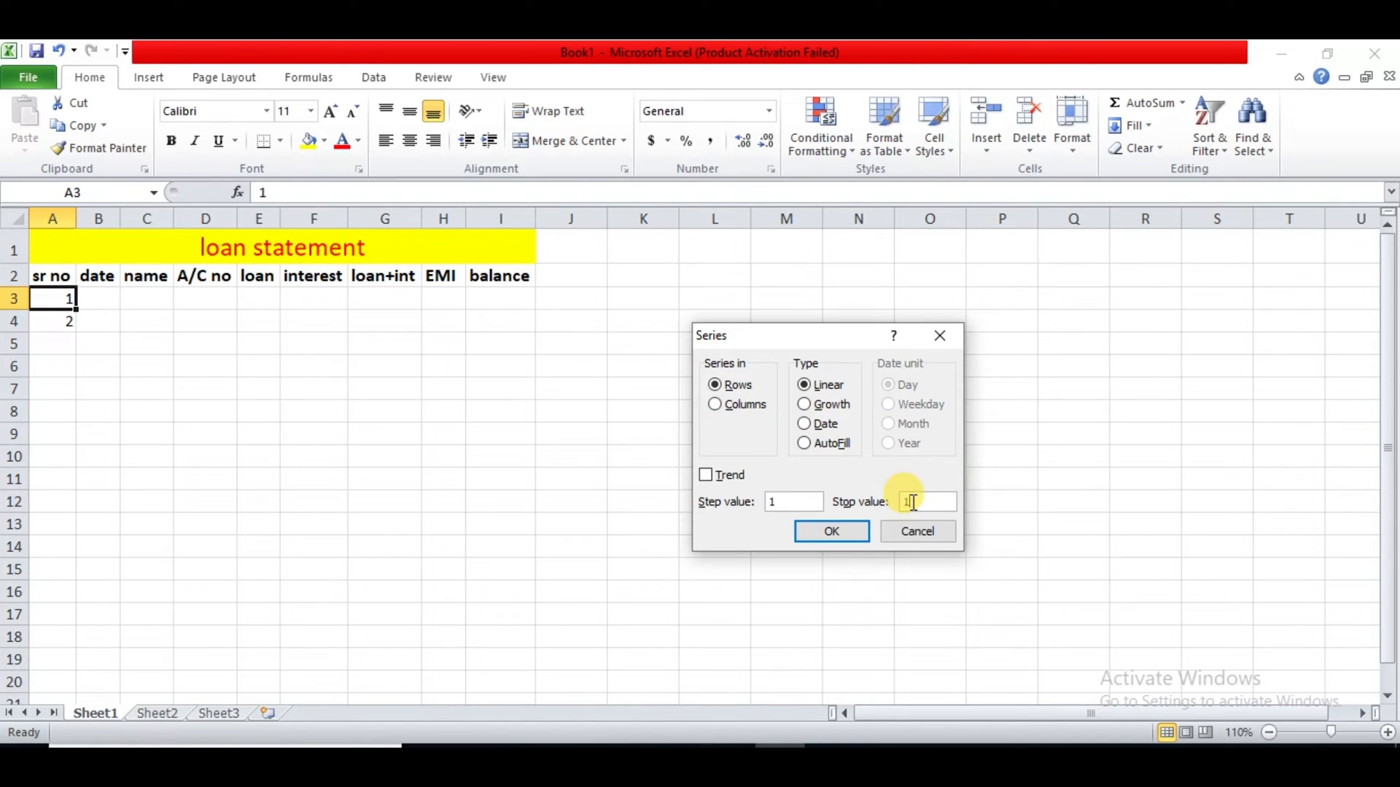
{"action": "left_click", "coordinate": [715, 404]}
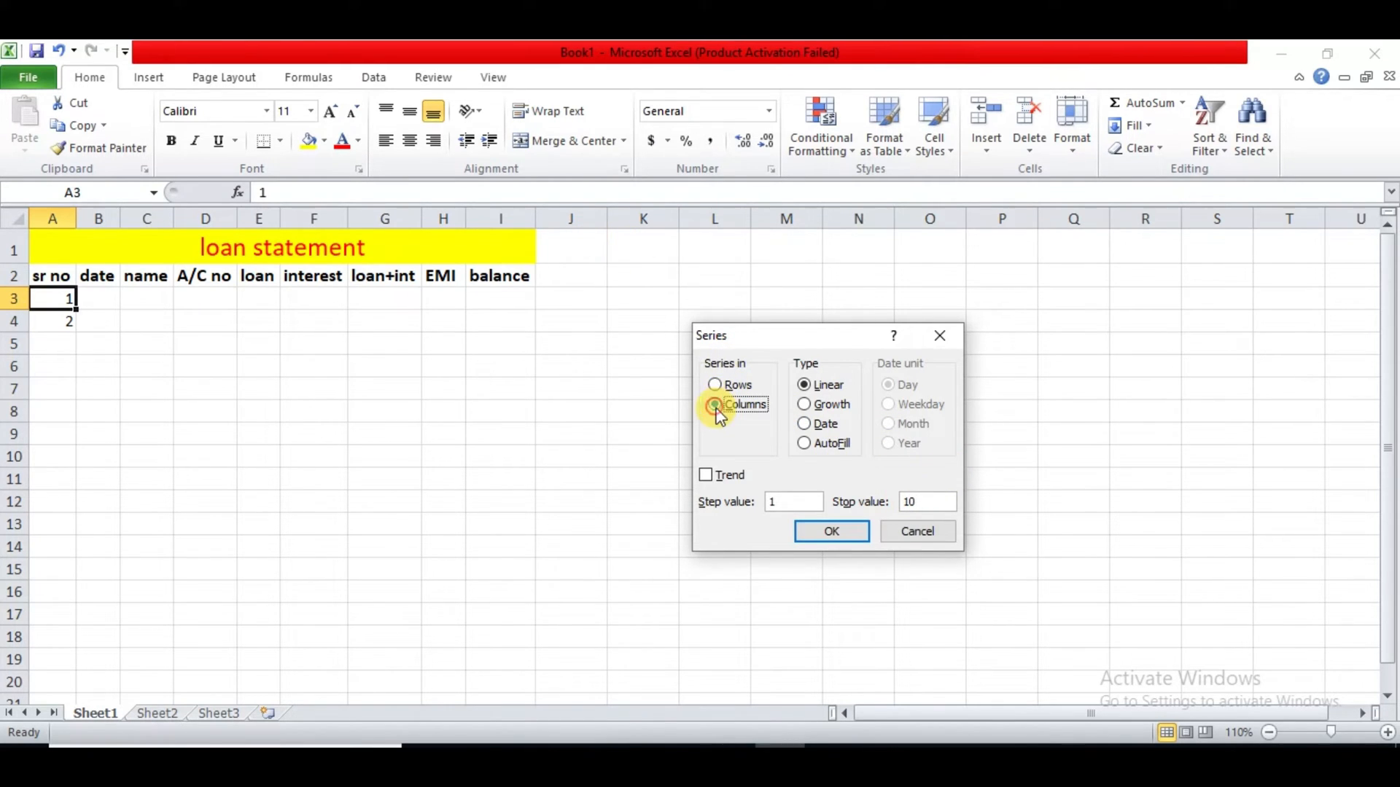
{"action": "left_click", "coordinate": [831, 531]}
{"action": "left_click", "coordinate": [156, 521]}
Step: Enter the date 1-4-2023 in B3 and AutoFit the date column's width
{"action": "left_click", "coordinate": [92, 296]}
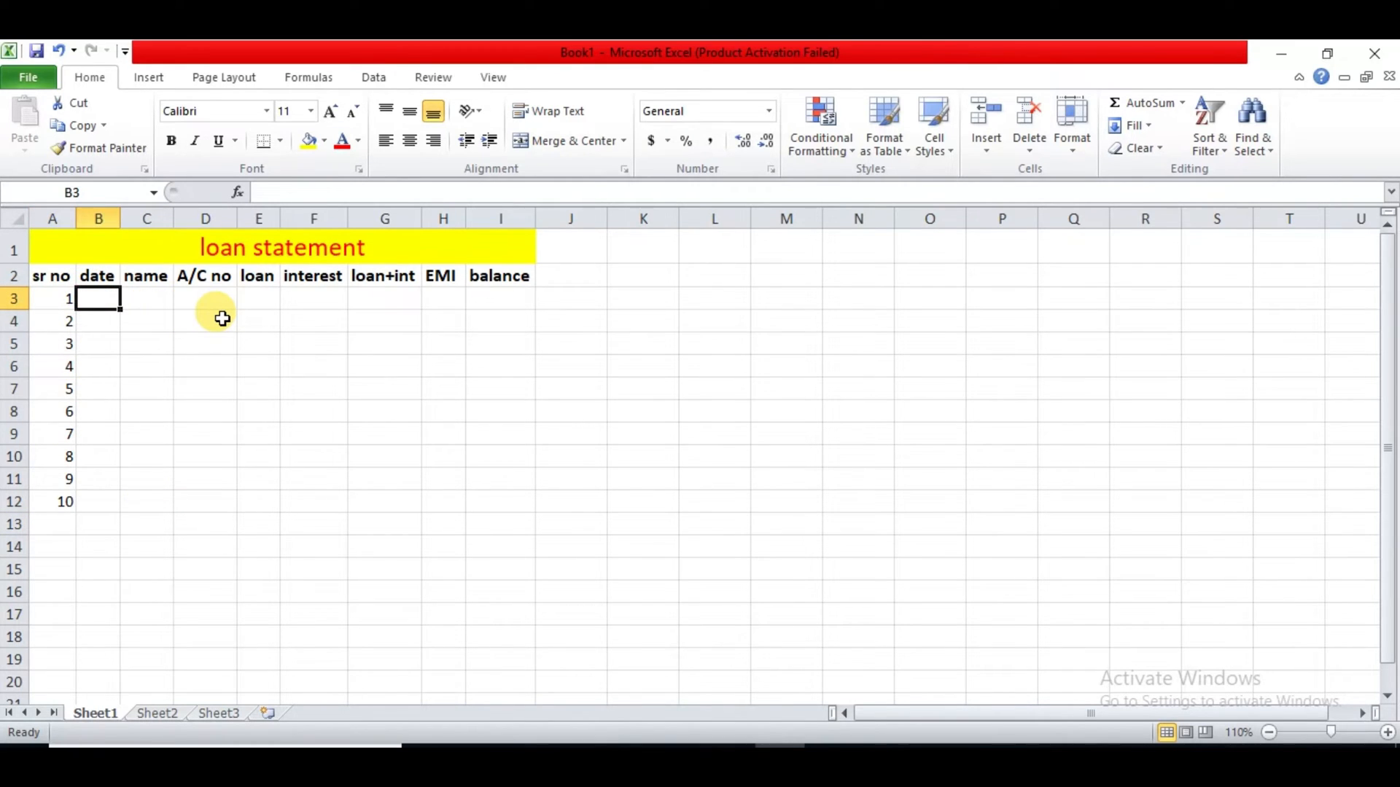
{"action": "type", "text": "1-4-"}
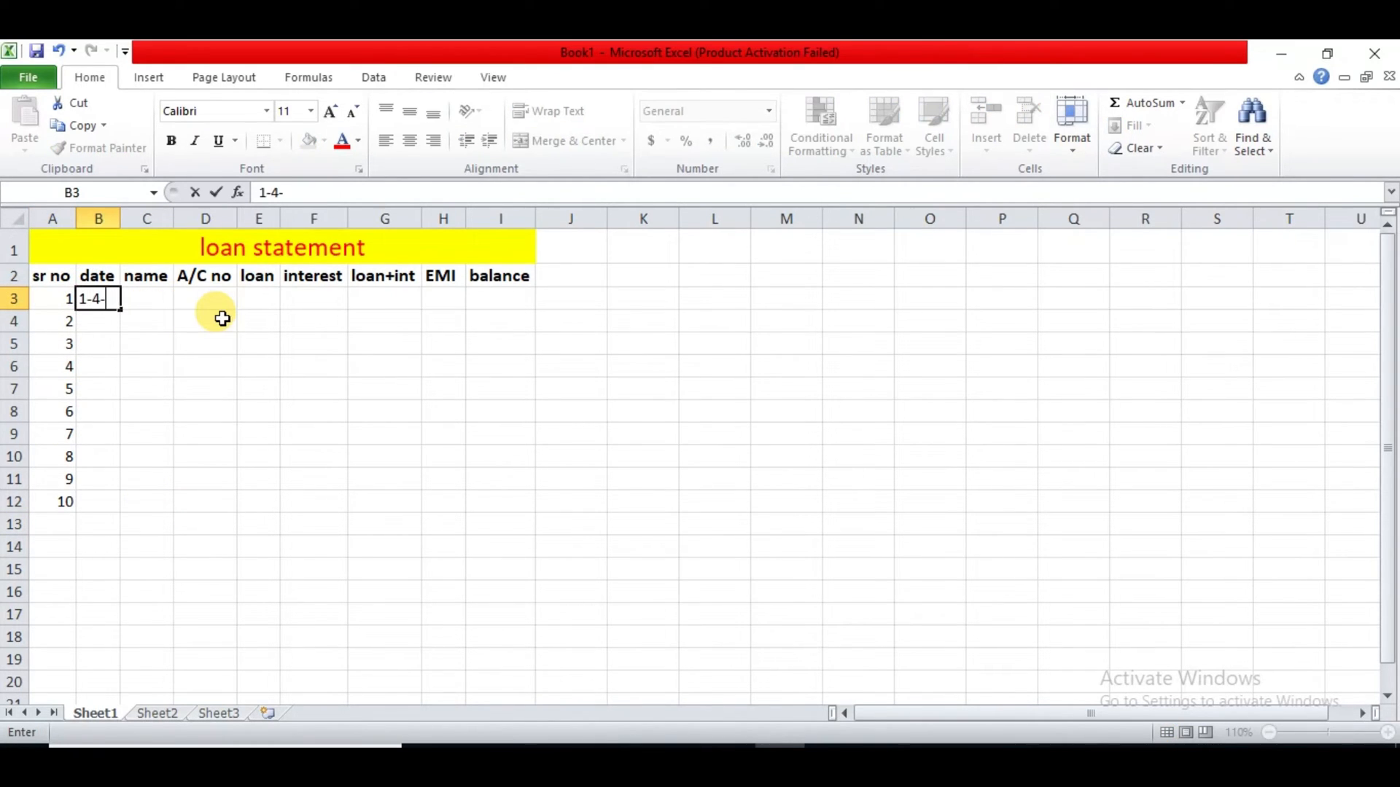
{"action": "type", "text": "2023"}
{"action": "key", "text": "Return"}
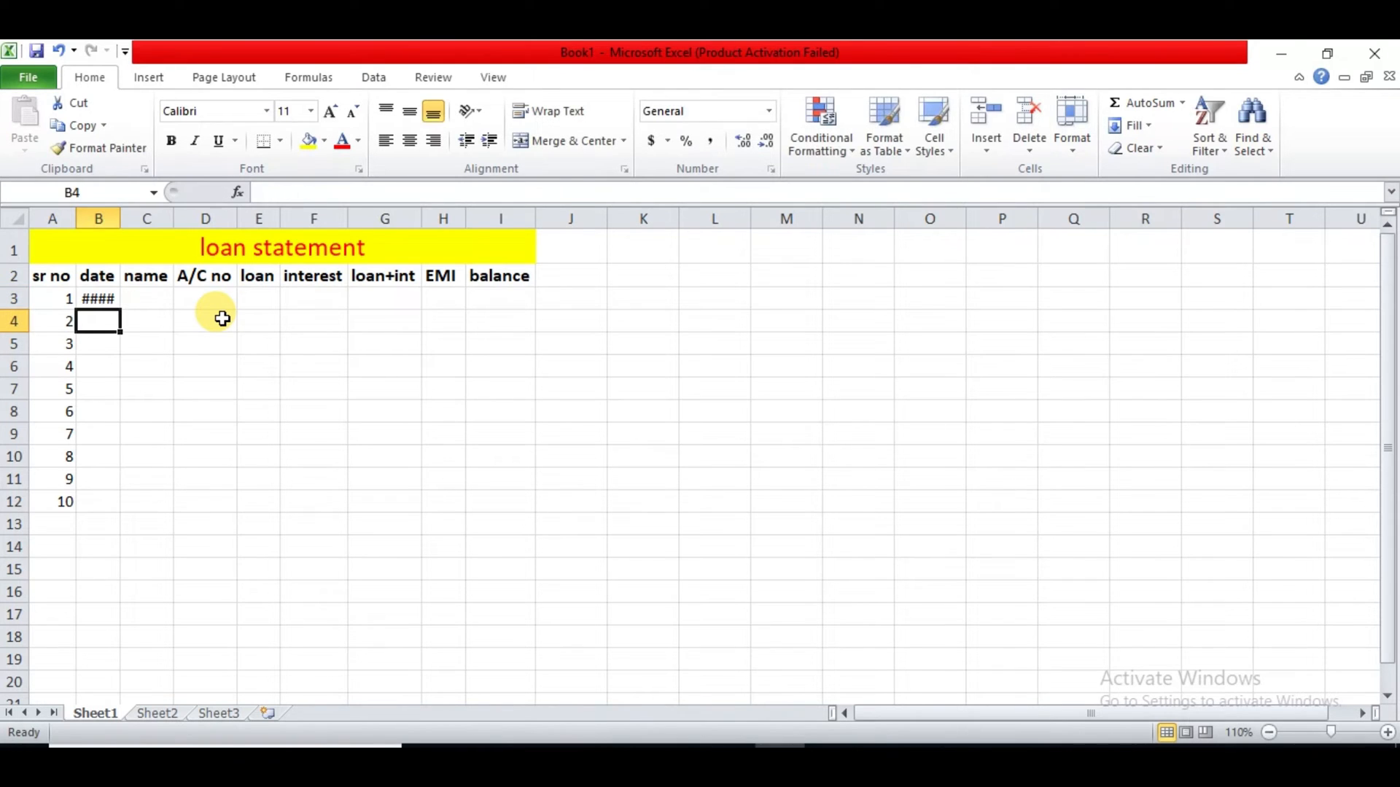
{"action": "key", "text": "Up"}
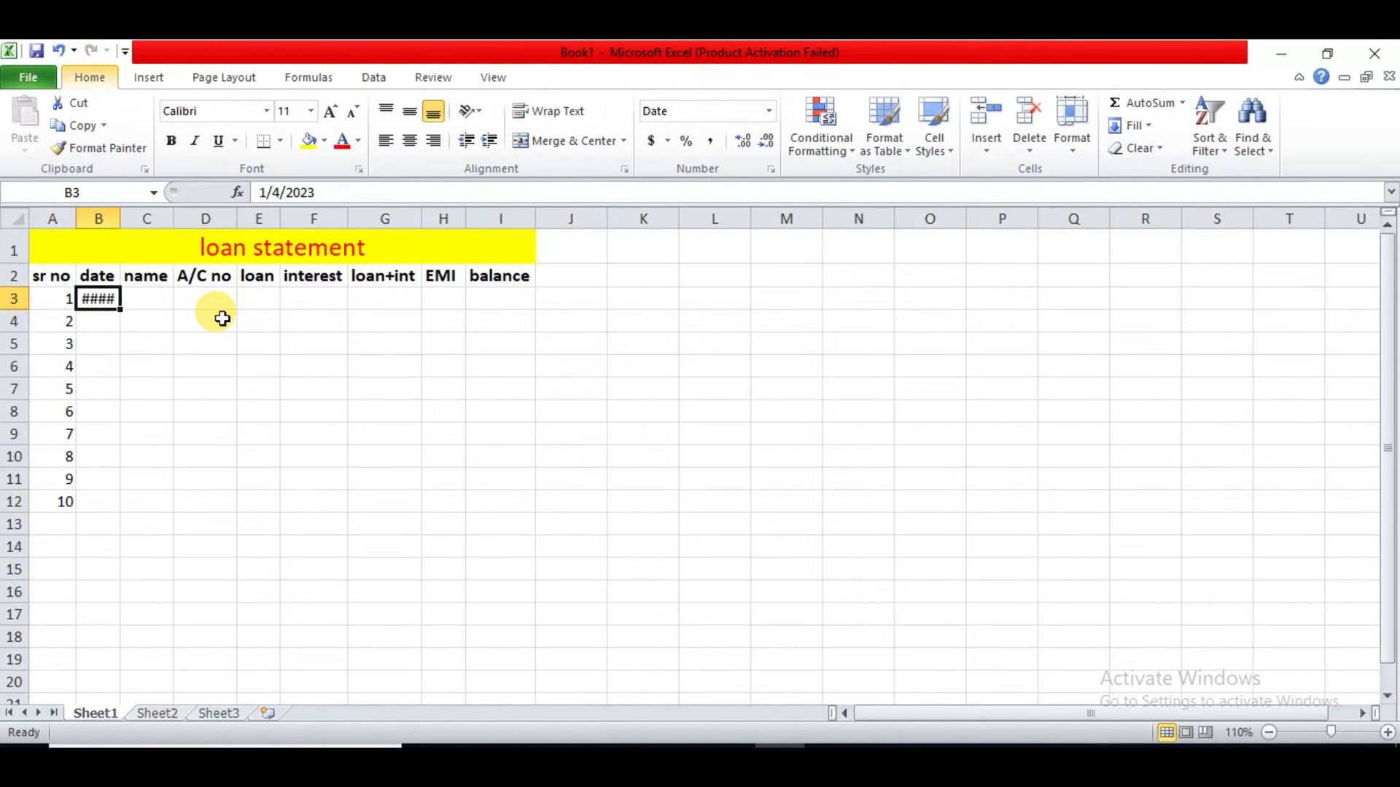
{"action": "key", "text": "alt+h"}
{"action": "key", "text": "o"}
{"action": "key", "text": "i"}
{"action": "key", "text": "alt"}
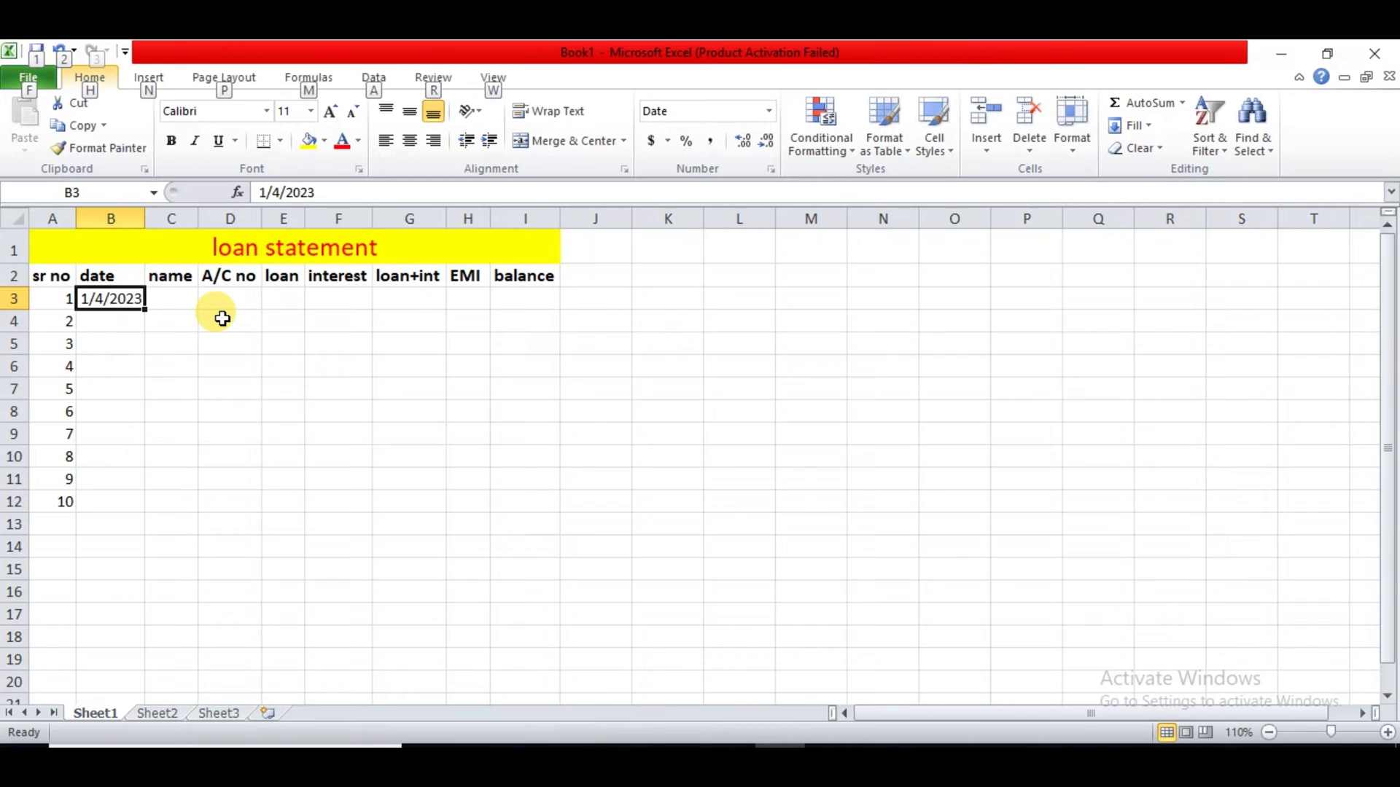
{"action": "key", "text": "Escape"}
{"action": "key", "text": "alt+h"}
{"action": "key", "text": "f"}
{"action": "key", "text": "i"}
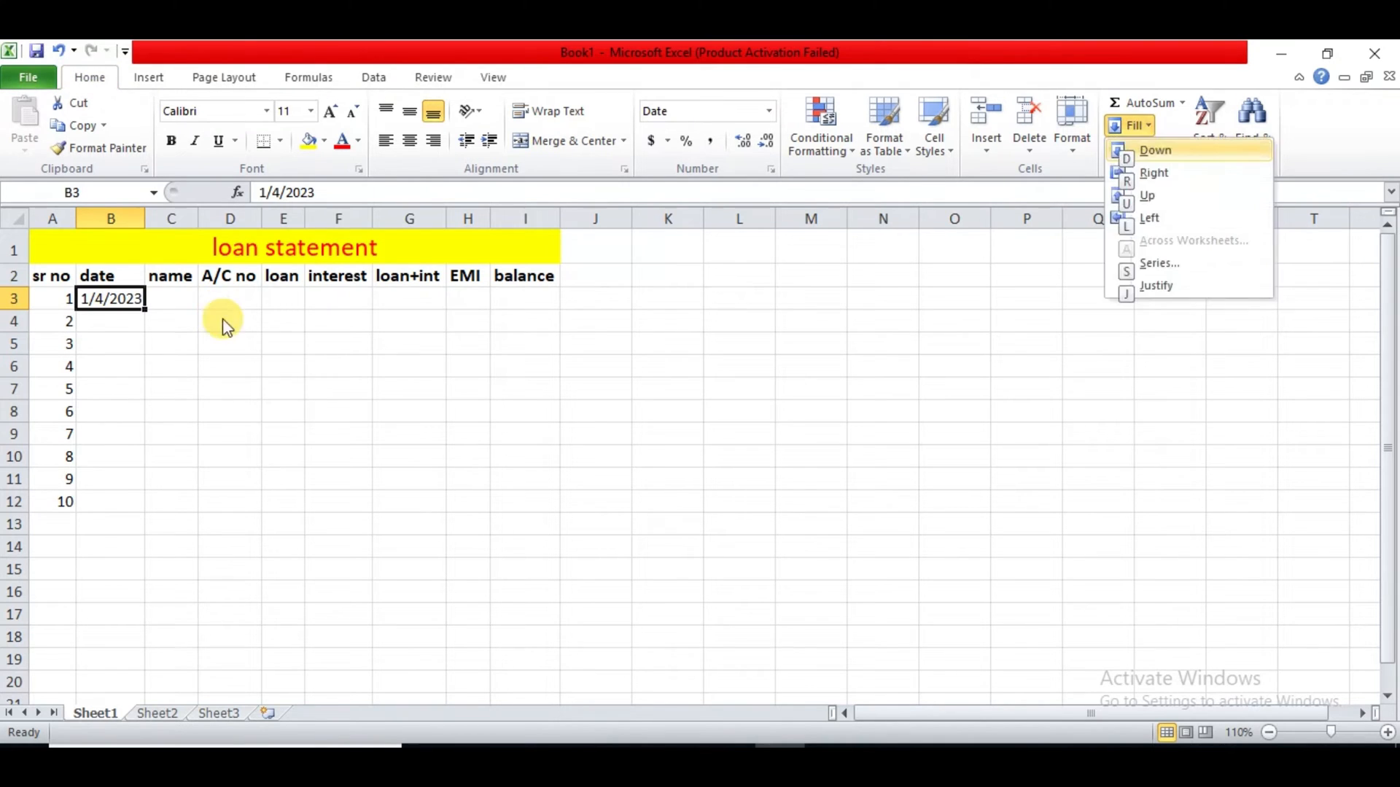
{"action": "key", "text": "s"}
{"action": "left_click", "coordinate": [722, 405]}
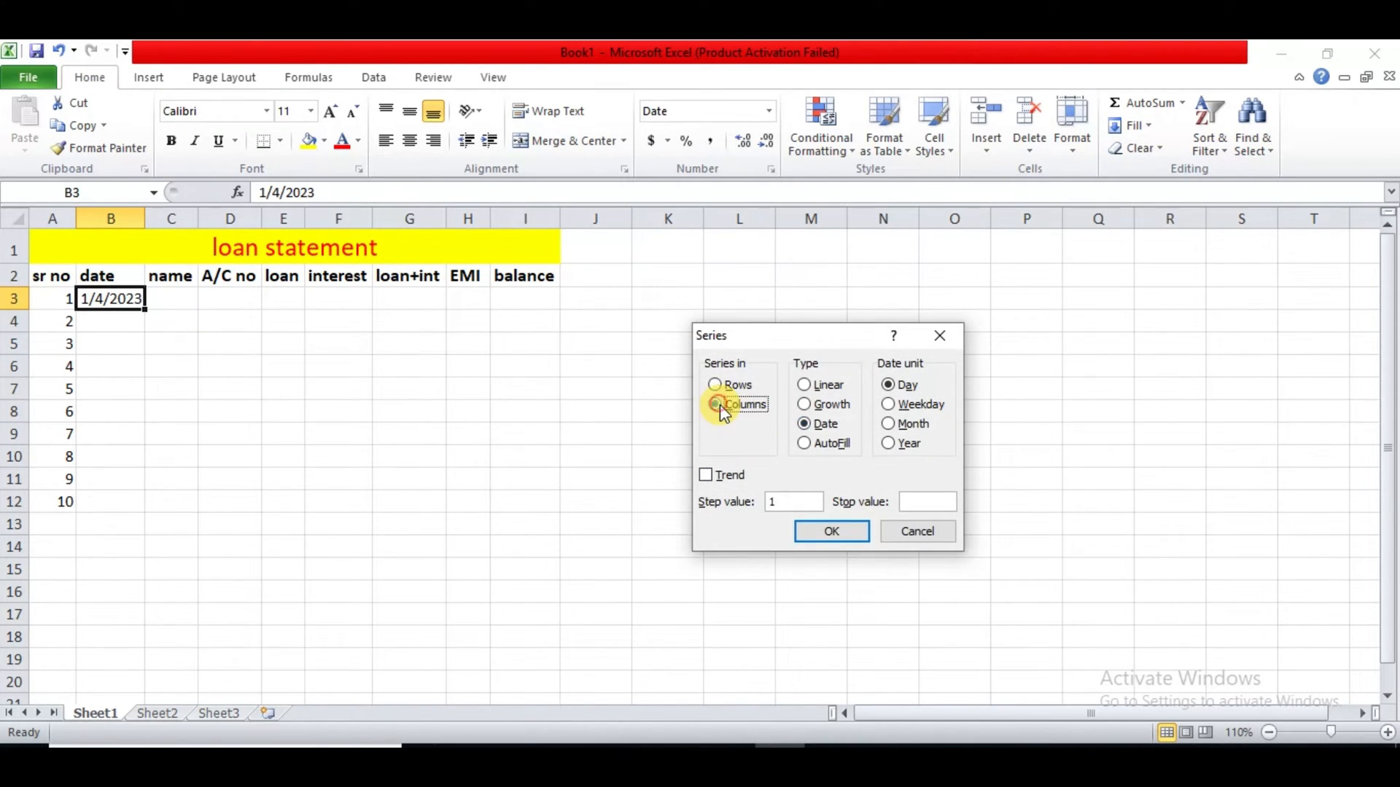
{"action": "left_click", "coordinate": [893, 424]}
{"action": "left_click", "coordinate": [915, 501]}
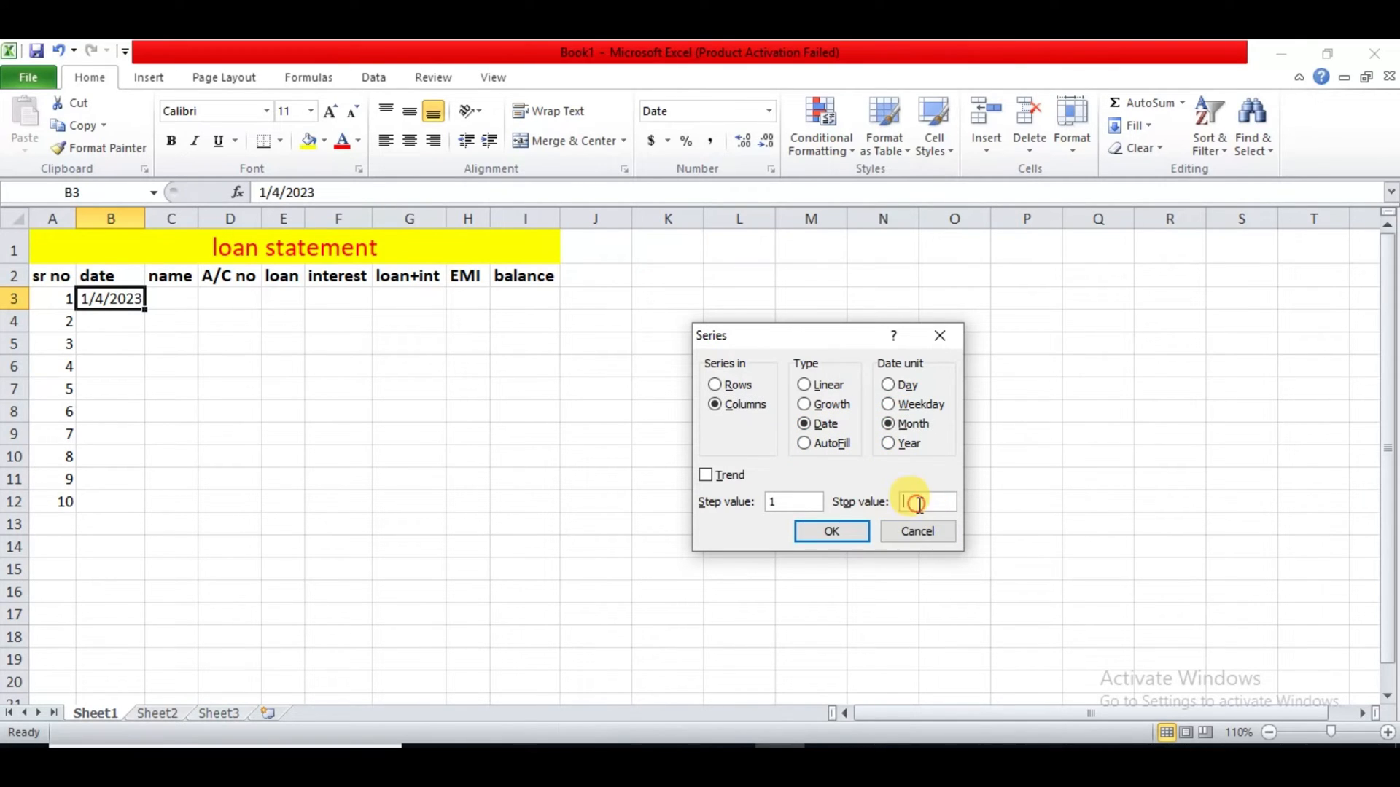
{"action": "left_click", "coordinate": [940, 335]}
Step: Fill B3:B12 with a date series in columns, using the Month unit and step value 1
{"action": "key", "text": "shift+Down"}
{"action": "key", "text": "shift+Down"}
{"action": "key", "text": "shift+Down"}
{"action": "key", "text": "shift+Down"}
{"action": "key", "text": "shift+Down"}
{"action": "key", "text": "shift+Down"}
{"action": "key", "text": "shift+Down"}
{"action": "key", "text": "shift+Down"}
{"action": "key", "text": "shift+Down"}
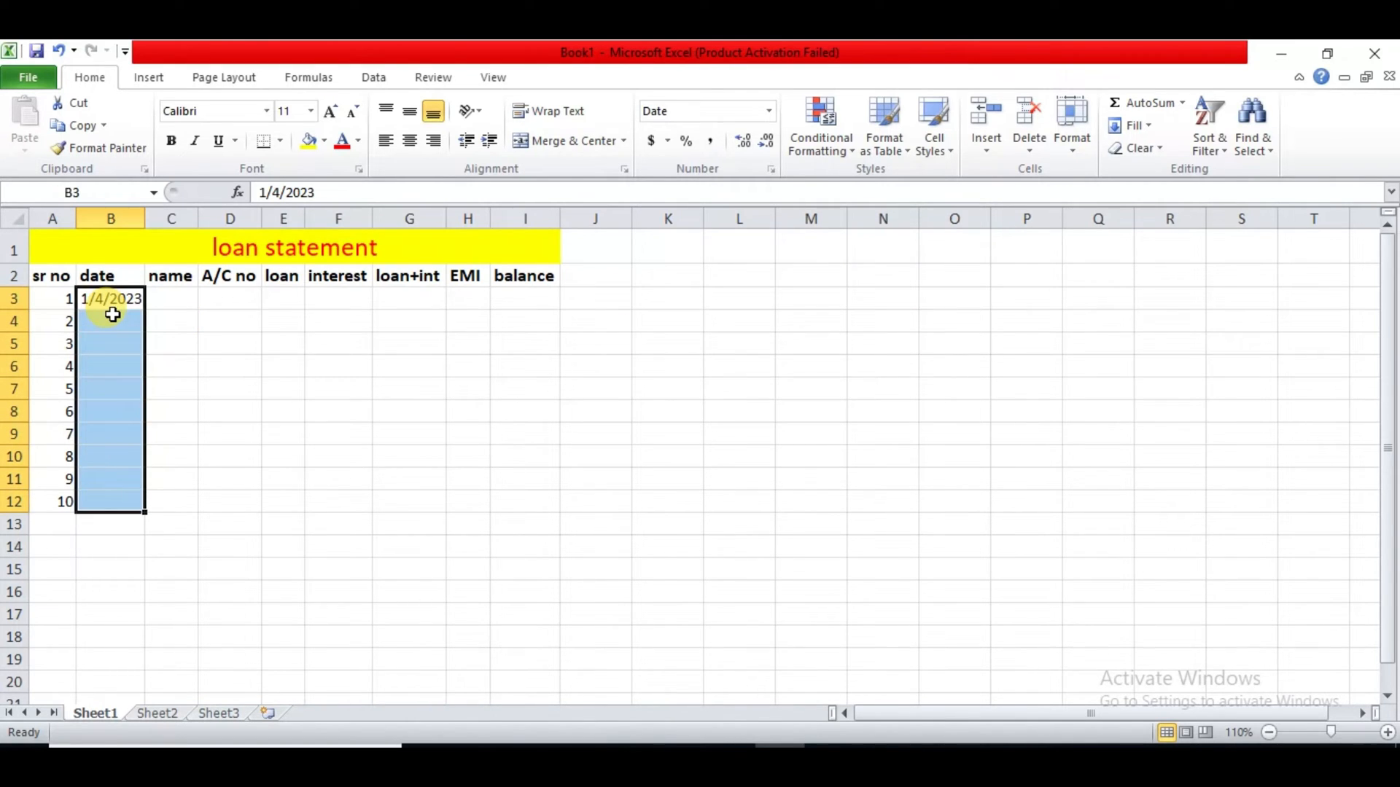
{"action": "key", "text": "alt"}
{"action": "key", "text": "h"}
{"action": "key", "text": "f"}
{"action": "key", "text": "i"}
{"action": "key", "text": "s"}
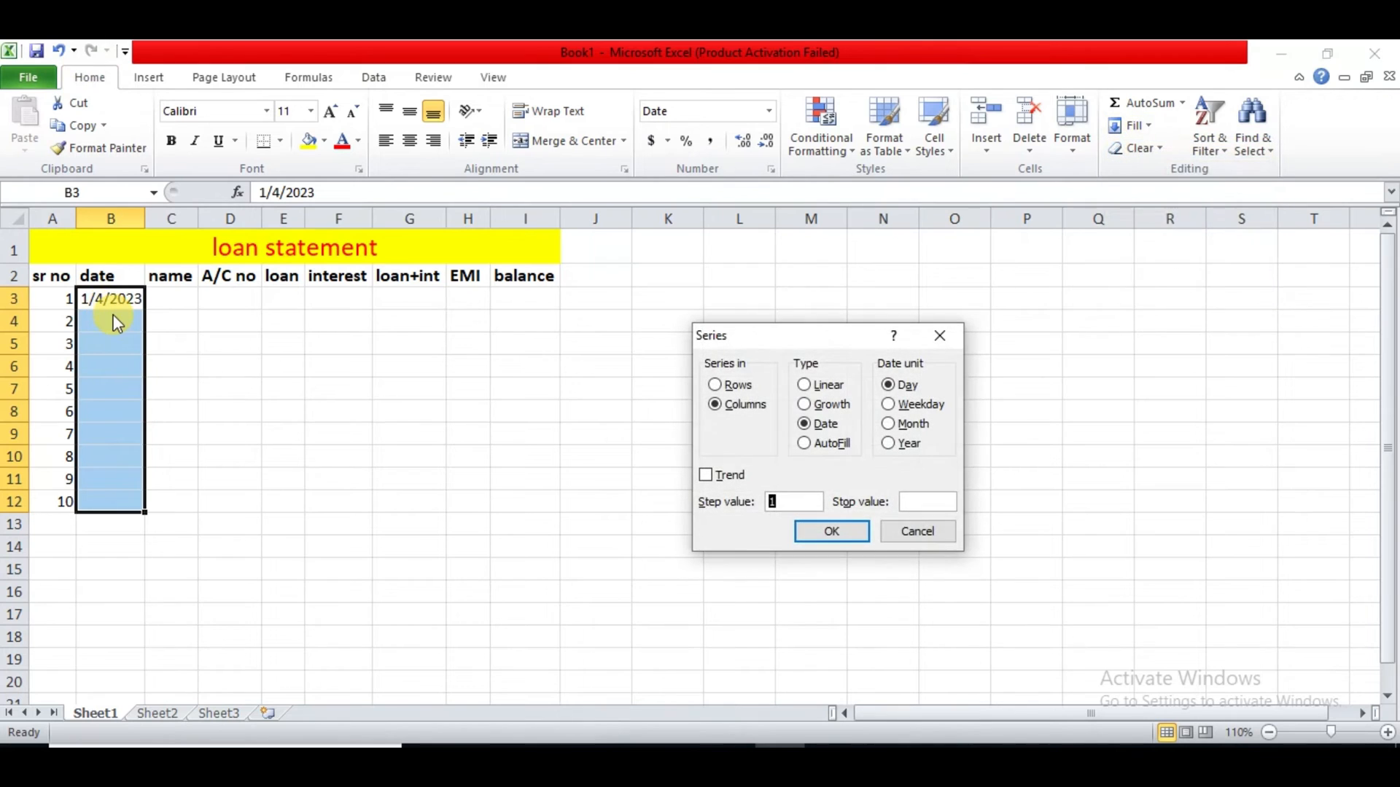
{"action": "left_click", "coordinate": [890, 424]}
{"action": "left_click", "coordinate": [832, 530]}
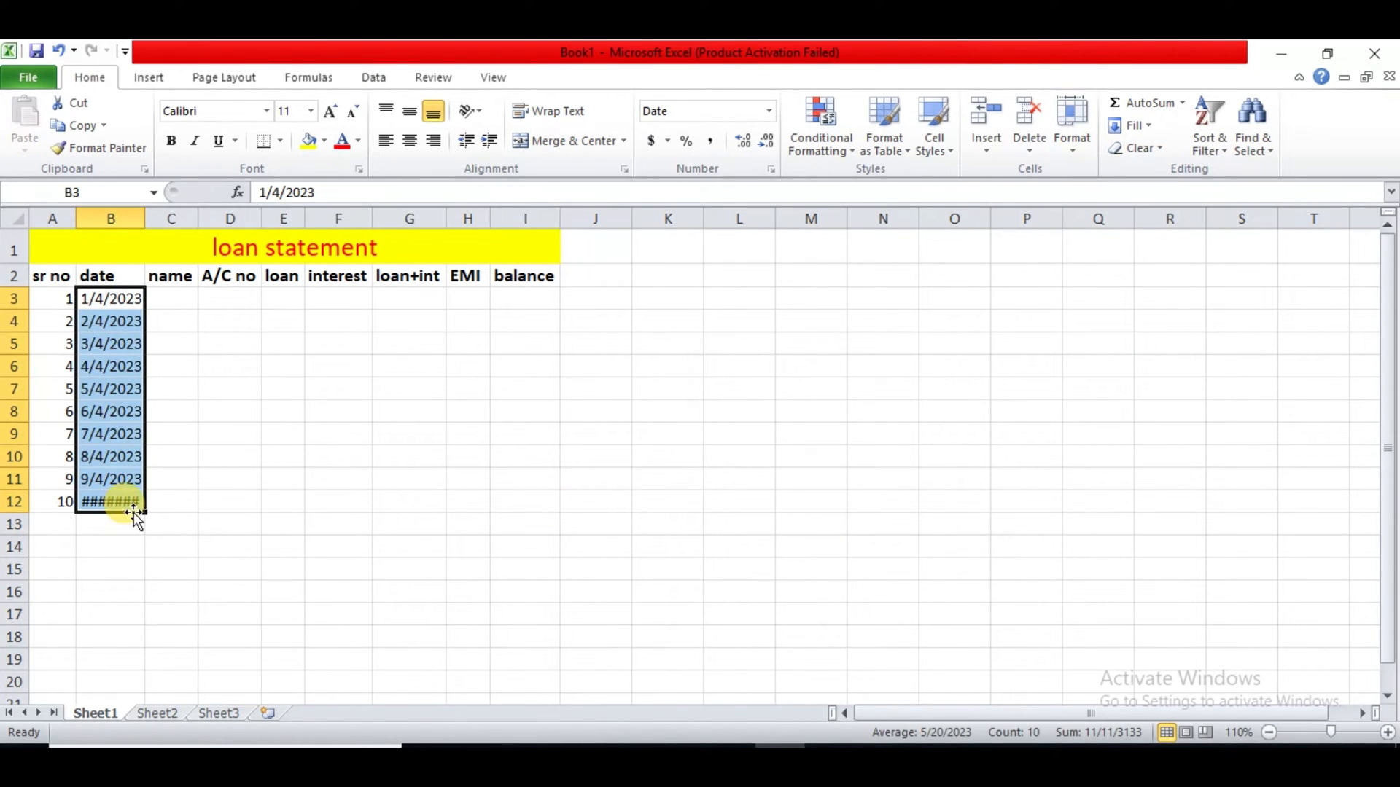
Step: AutoFit the width of column B to the filled dates
{"action": "key", "text": "alt"}
{"action": "key", "text": "h"}
{"action": "key", "text": "o"}
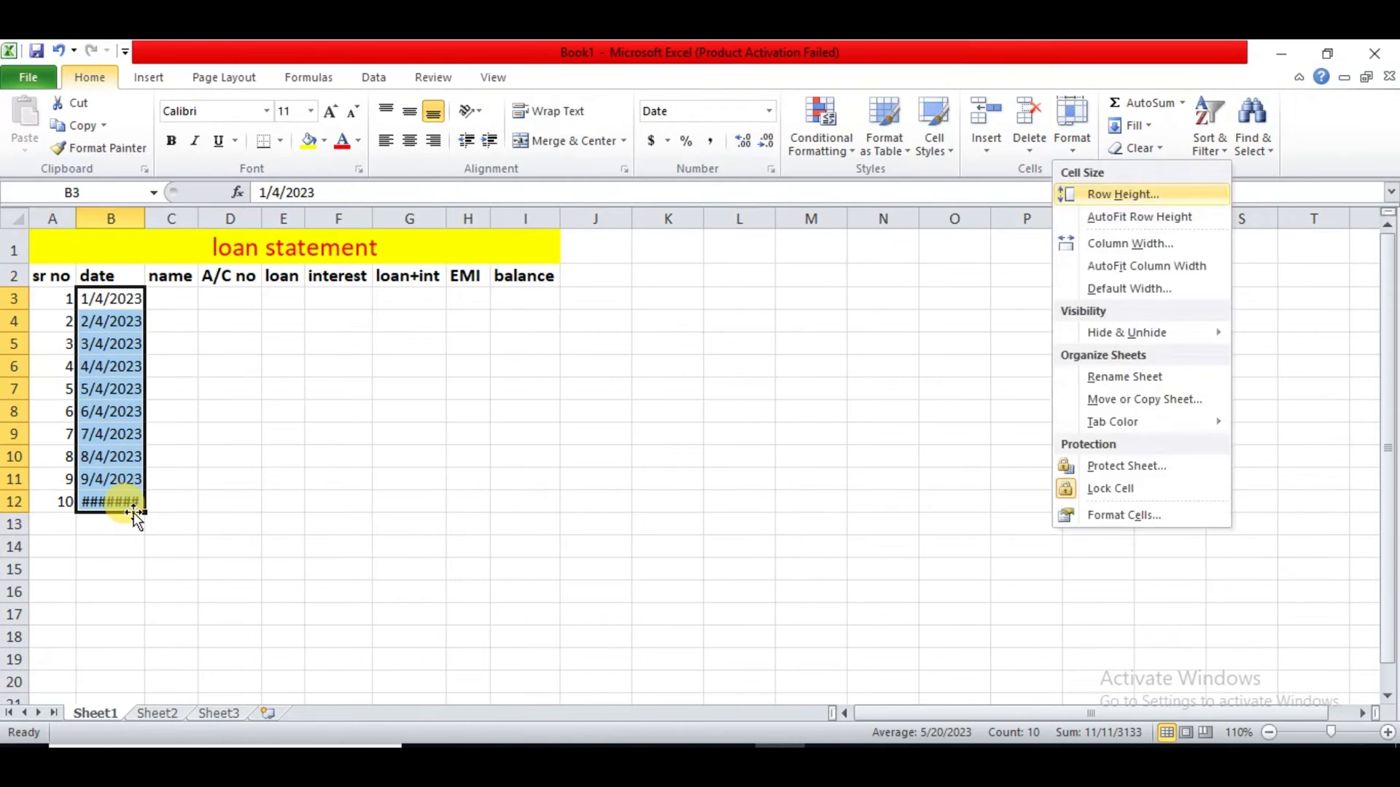
{"action": "key", "text": "i"}
Step: Enter the borrower's first name in C3
{"action": "left_click", "coordinate": [180, 295]}
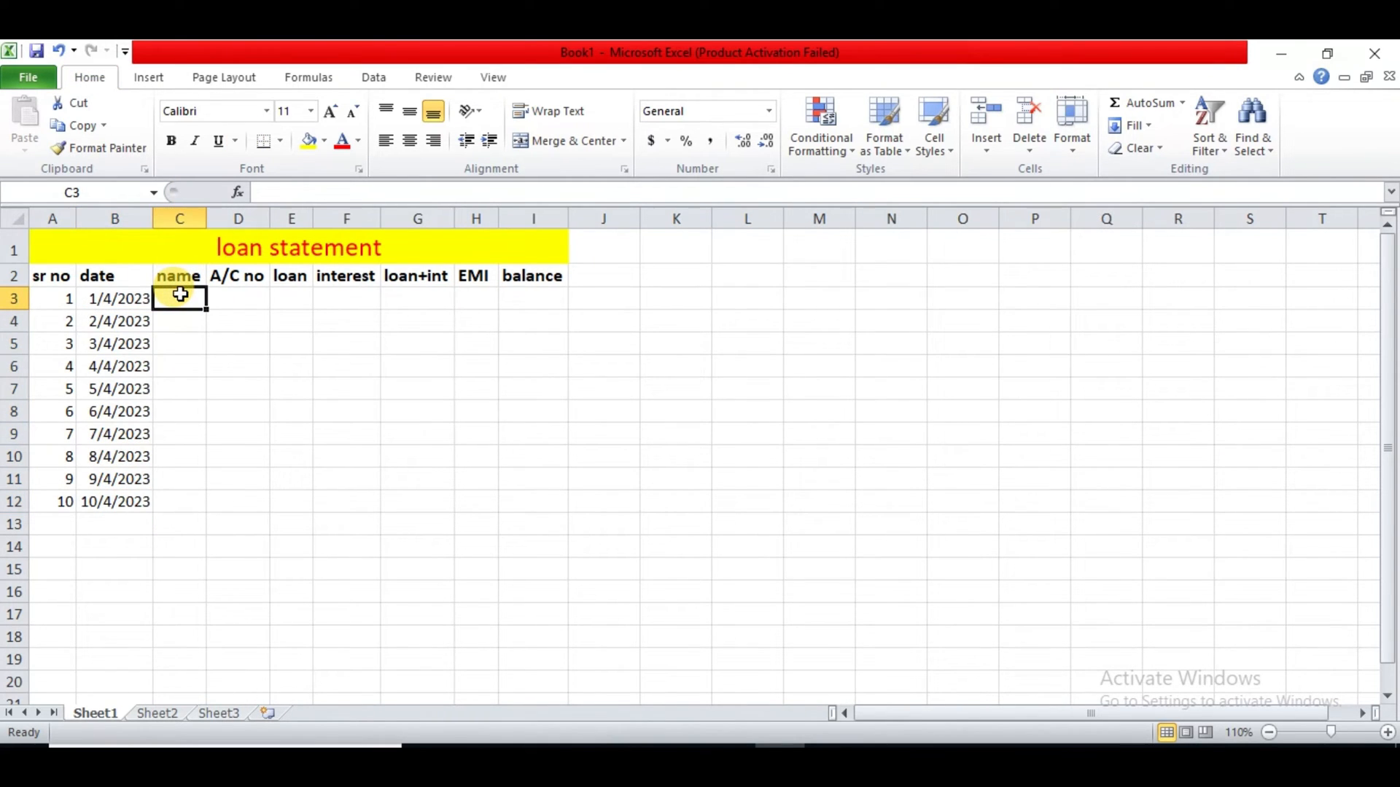
{"action": "type", "text": "Riya"}
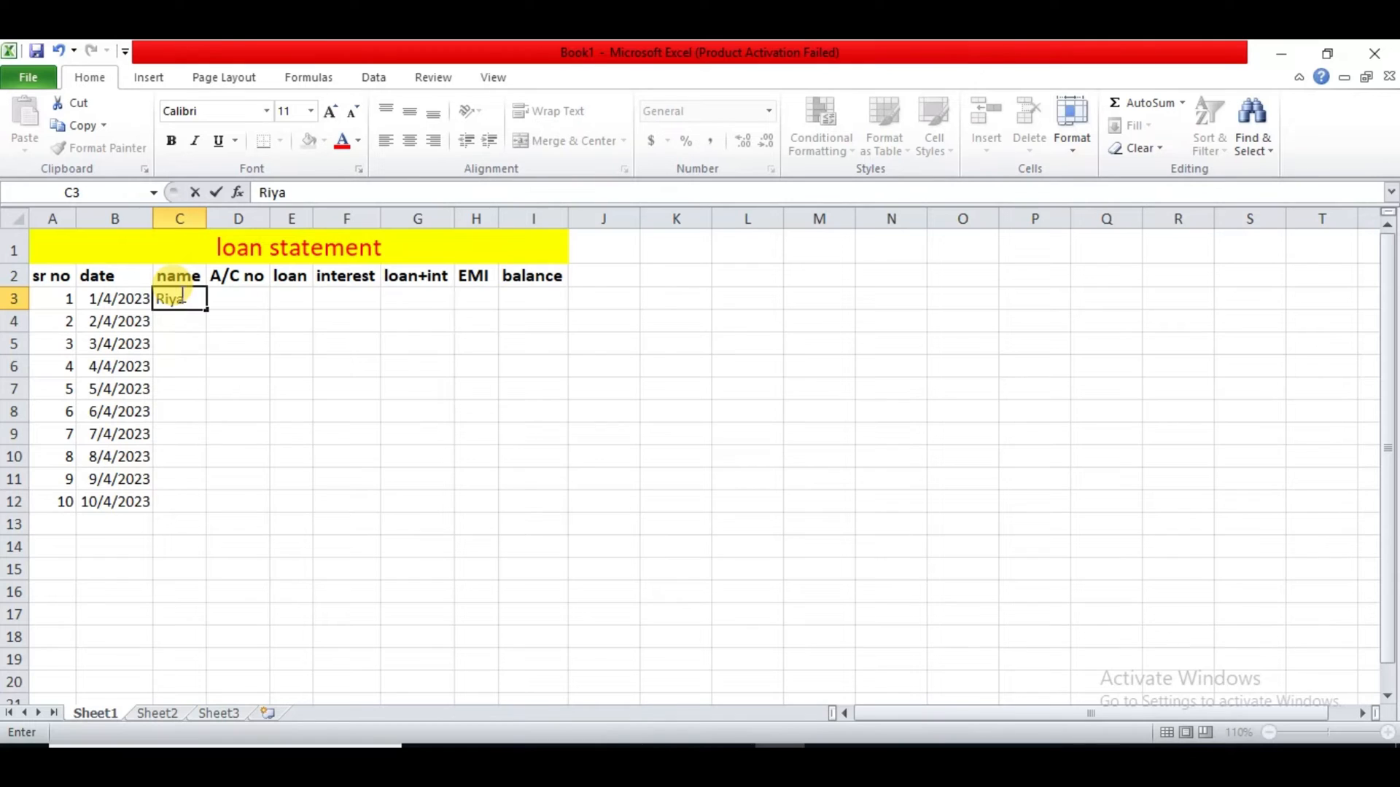
{"action": "key", "text": "Return"}
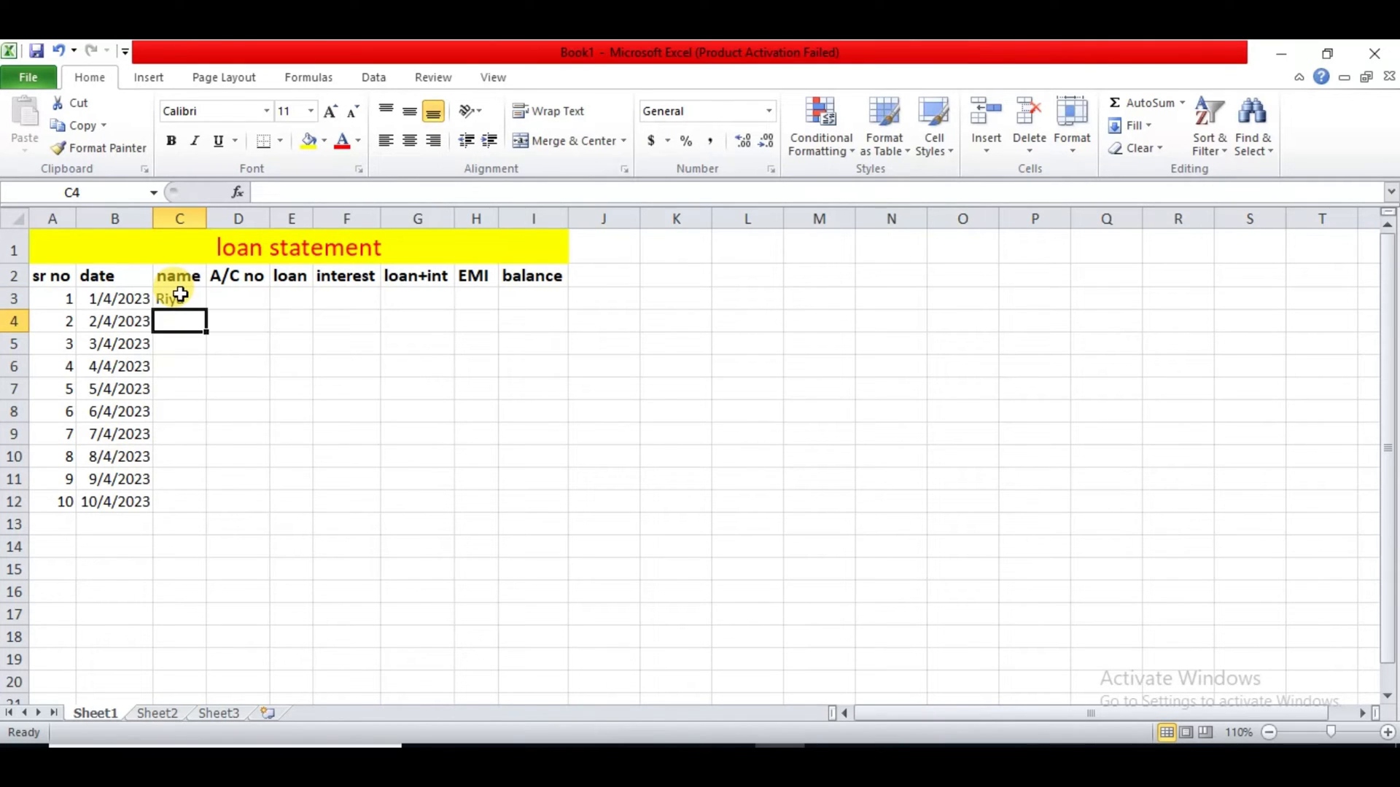
Step: Fill the borrower's name down from C3 through C12
{"action": "left_click", "coordinate": [180, 294]}
{"action": "key", "text": "shift+Down"}
{"action": "key", "text": "shift+Down"}
{"action": "key", "text": "shift+Down"}
{"action": "key", "text": "shift+Down"}
{"action": "key", "text": "shift+Down"}
{"action": "key", "text": "shift+Down"}
{"action": "key", "text": "shift+Down"}
{"action": "key", "text": "shift+Down"}
{"action": "key", "text": "shift+Down"}
{"action": "key", "text": "shift+Down"}
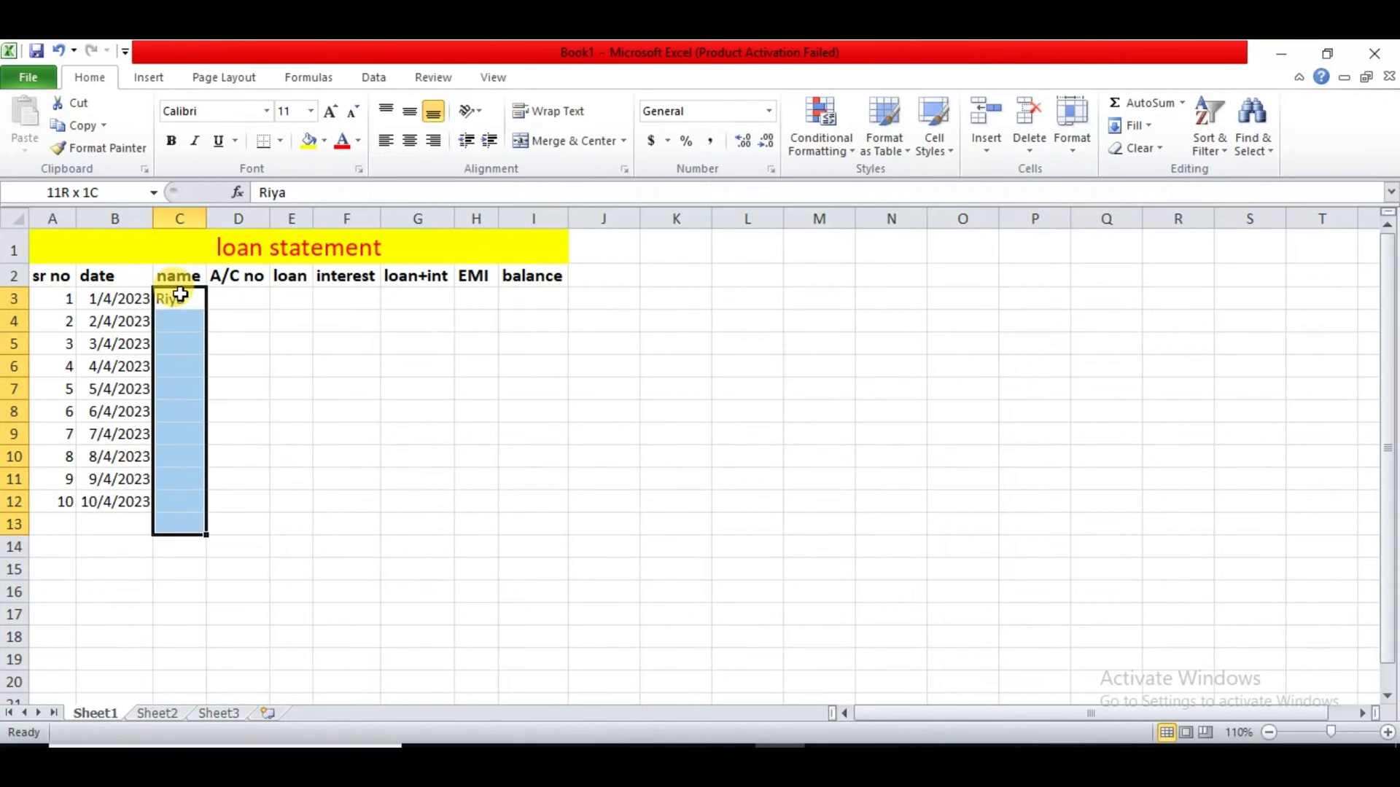
{"action": "key", "text": "shift+Up"}
{"action": "key", "text": "ctrl+d"}
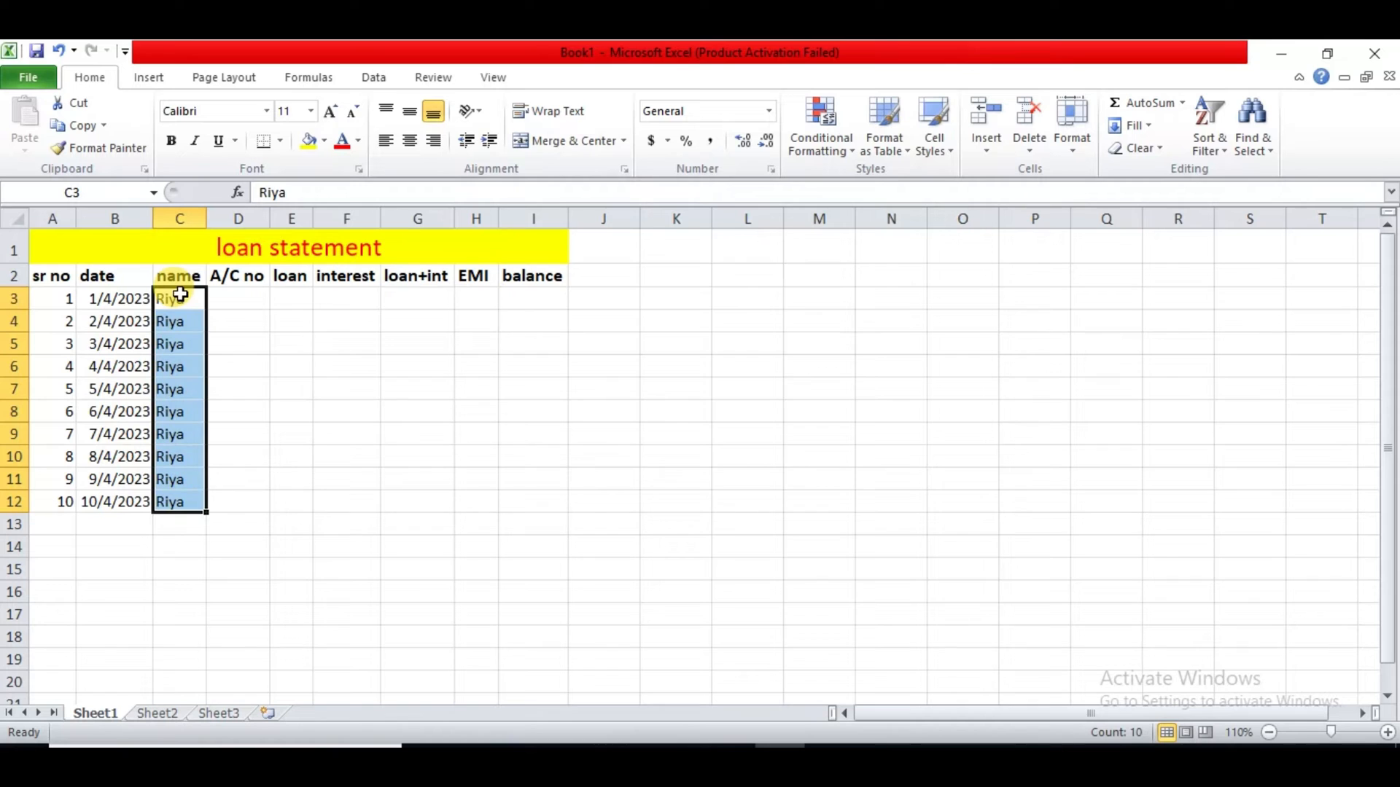
Step: Enter the placeholder "14 Digit" under A/C no in D3
{"action": "left_click", "coordinate": [234, 298]}
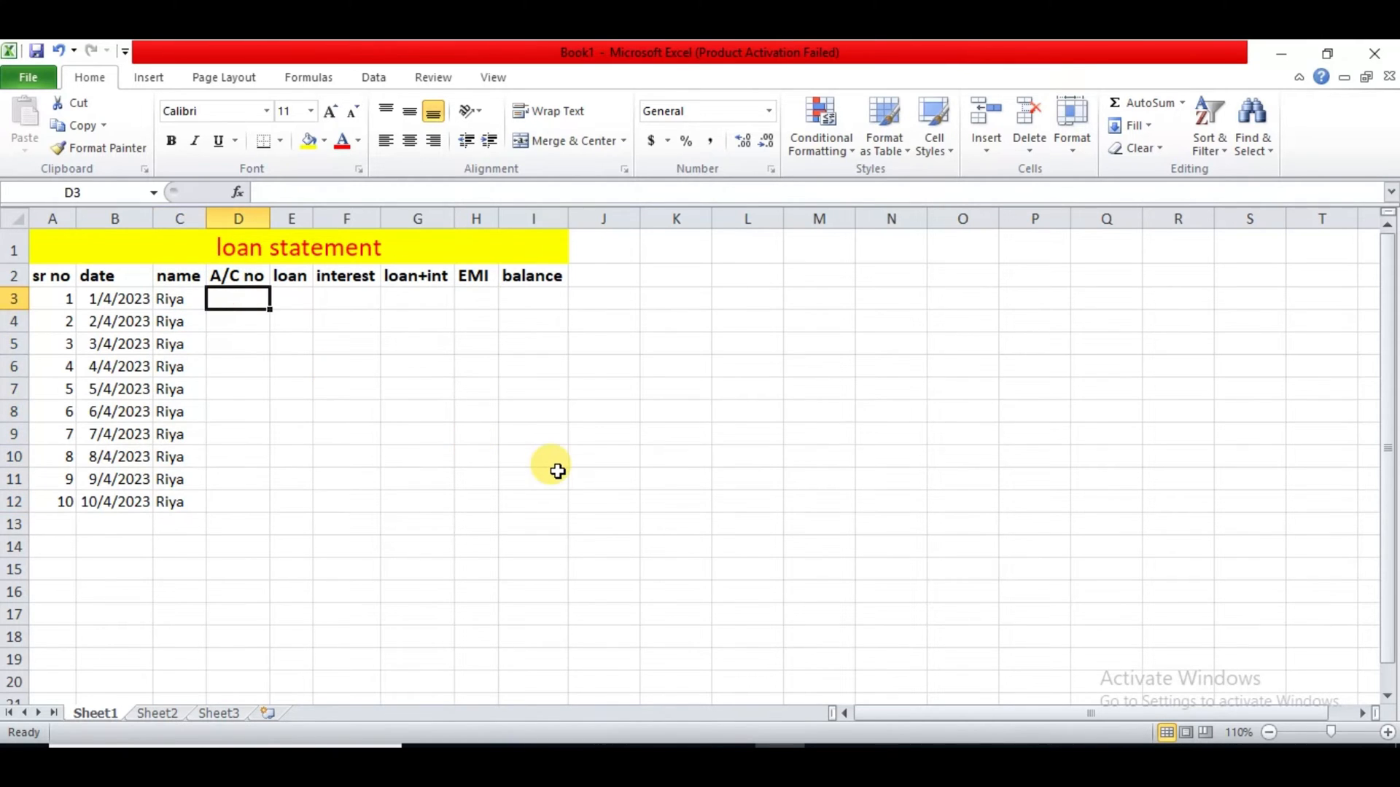
{"action": "type", "text": "14"}
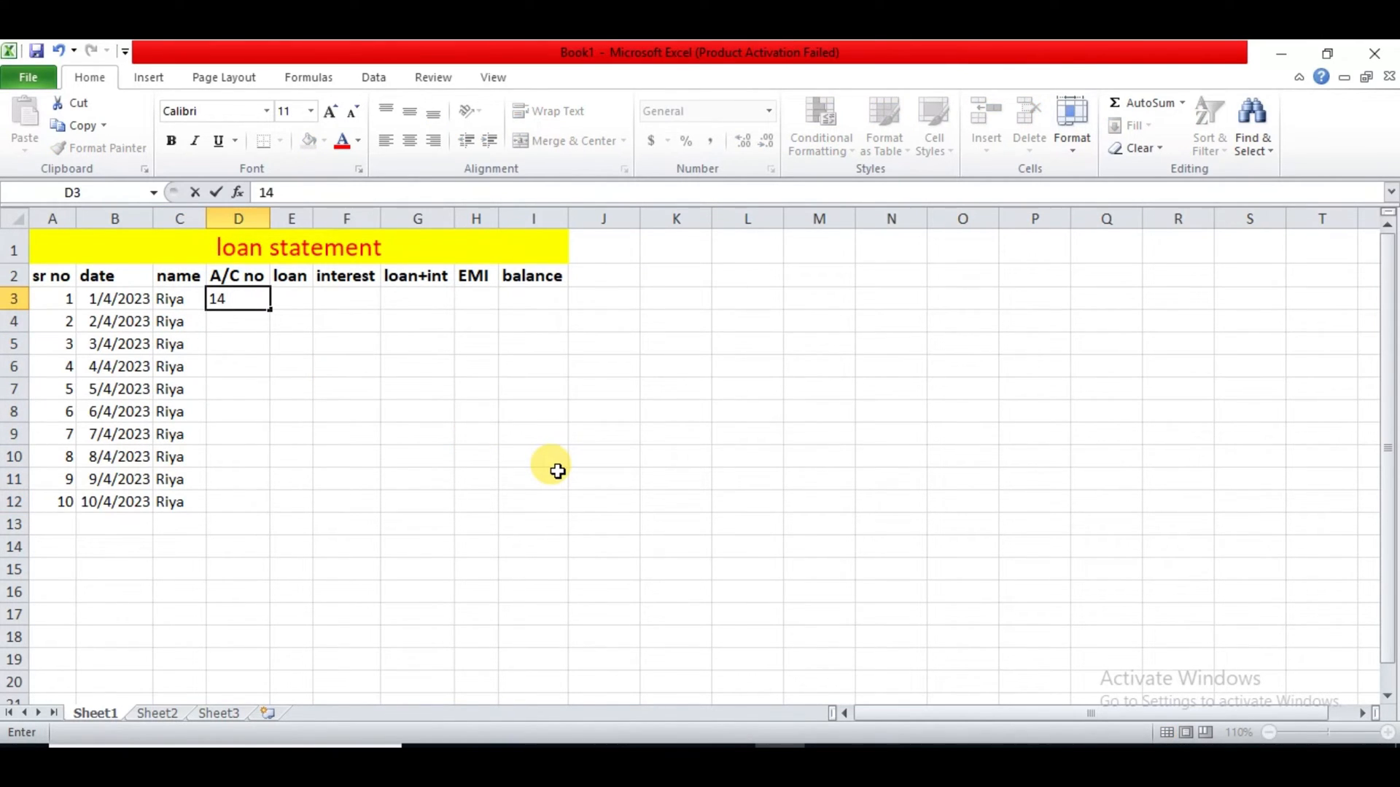
{"action": "type", "text": " Digit"}
{"action": "key", "text": "Return"}
Step: Fill "14 Digit" down from D3 through D12
{"action": "key", "text": "Up"}
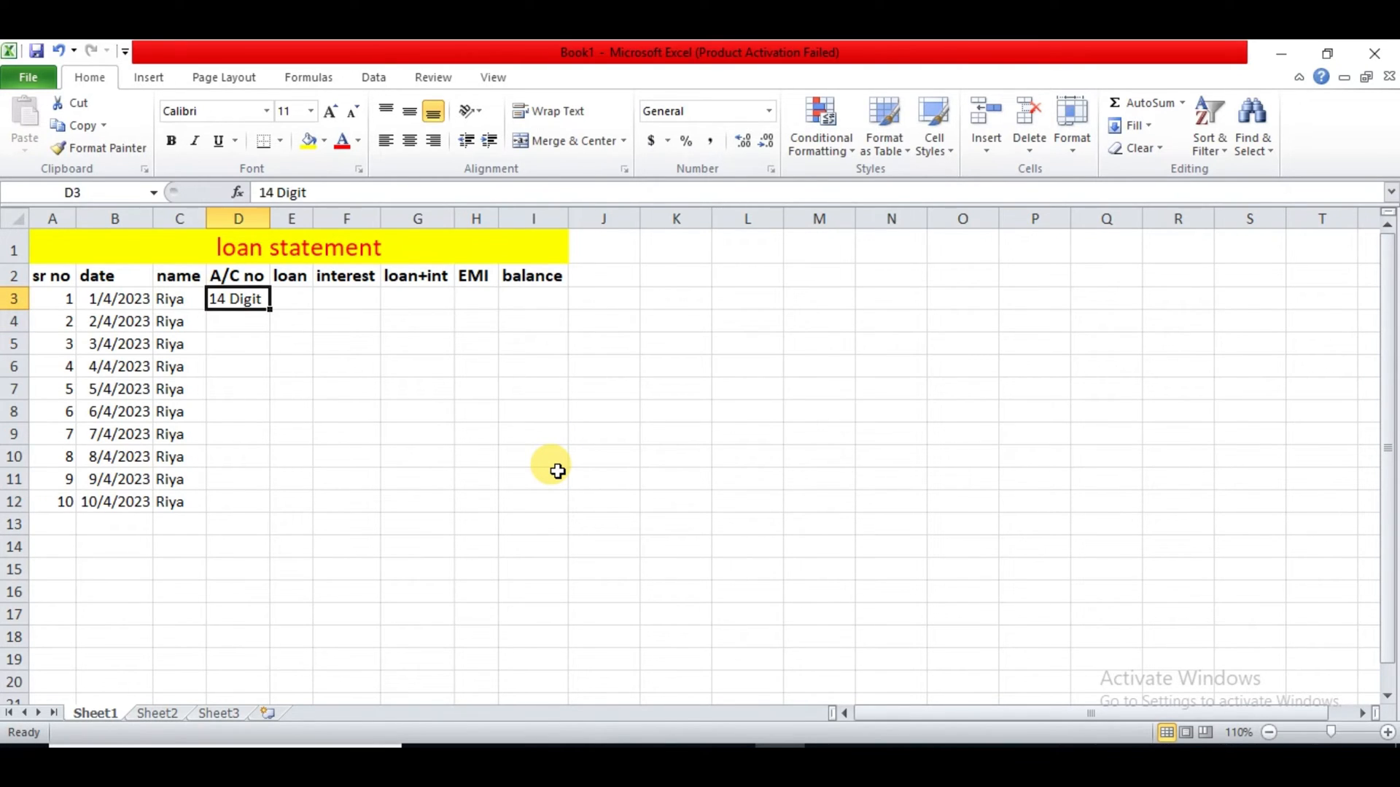
{"action": "key", "text": "shift+Down"}
{"action": "key", "text": "shift+Down"}
{"action": "key", "text": "shift+Down"}
{"action": "key", "text": "shift+Down"}
{"action": "key", "text": "shift+Down"}
{"action": "key", "text": "shift+Down"}
{"action": "key", "text": "shift+Down"}
{"action": "key", "text": "shift+Down"}
{"action": "key", "text": "shift+Down"}
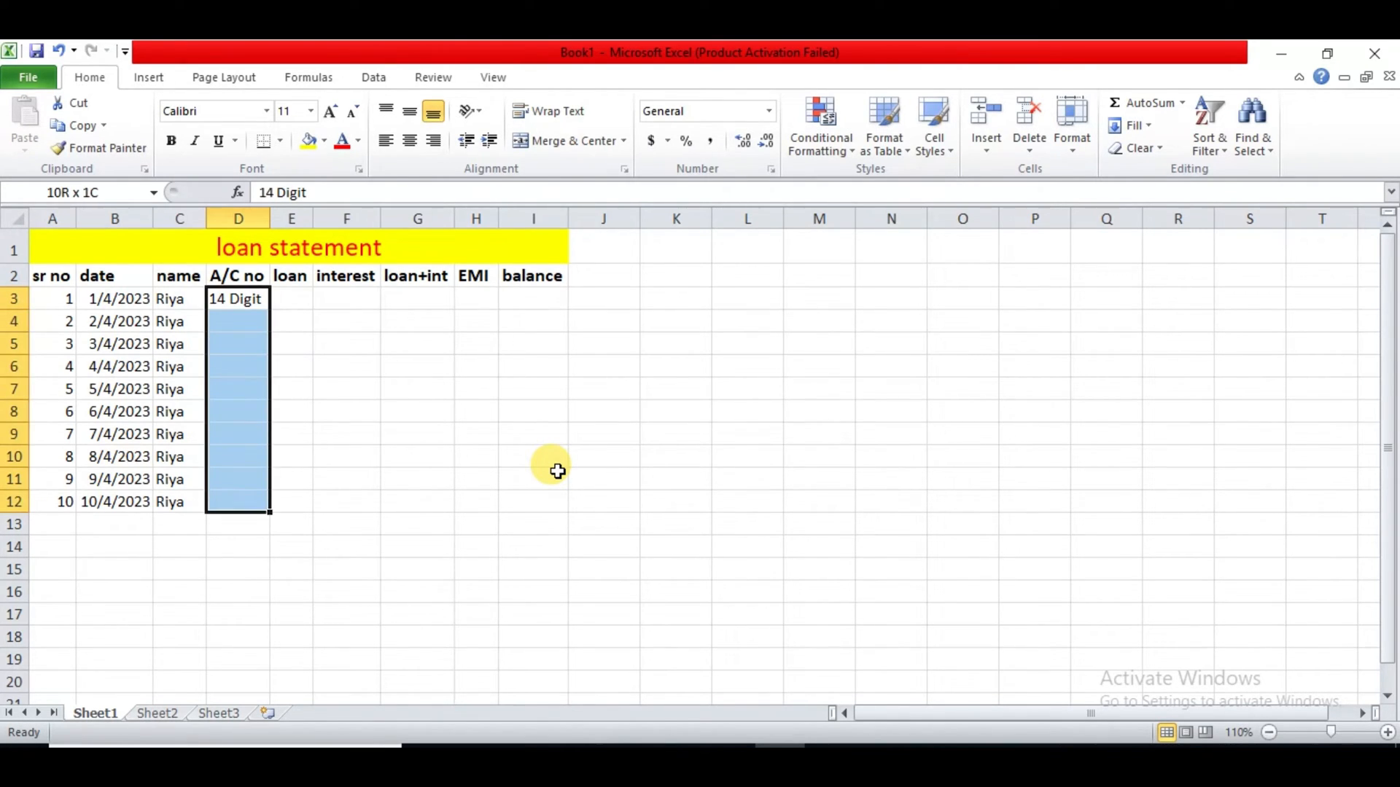
{"action": "key", "text": "ctrl+d"}
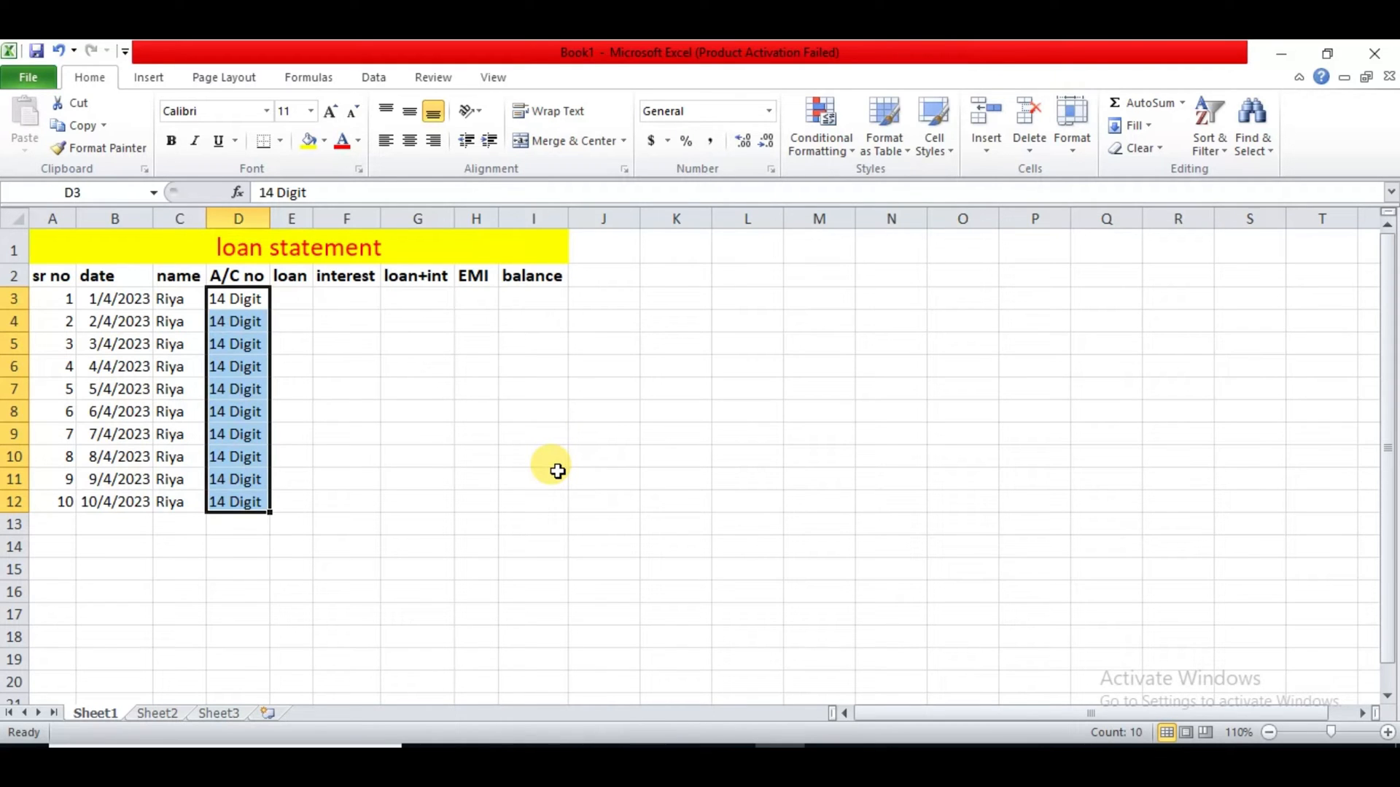
Step: Enter the loan amount 10000 in E3
{"action": "left_click", "coordinate": [292, 293]}
{"action": "type", "text": "1000"}
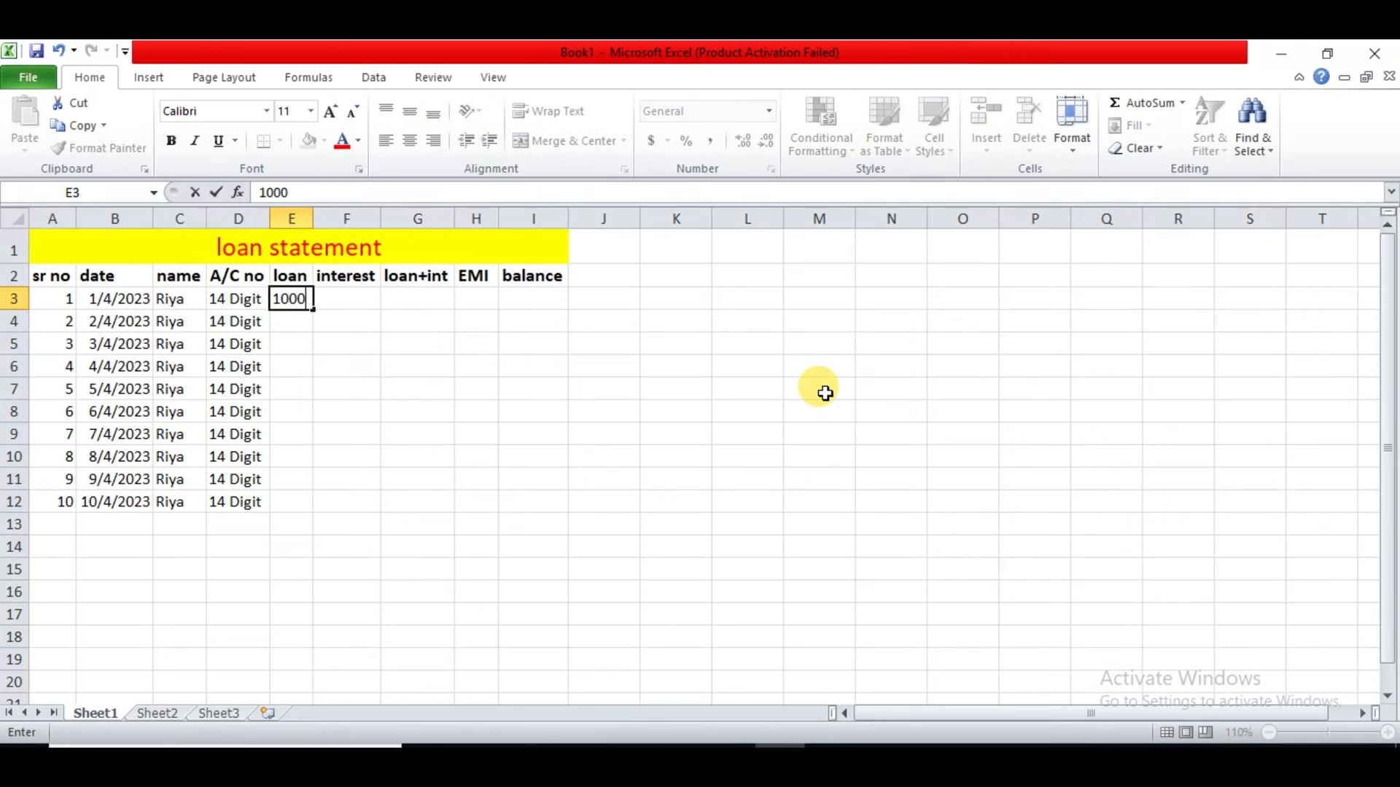
{"action": "type", "text": "0"}
{"action": "key", "text": "Return"}
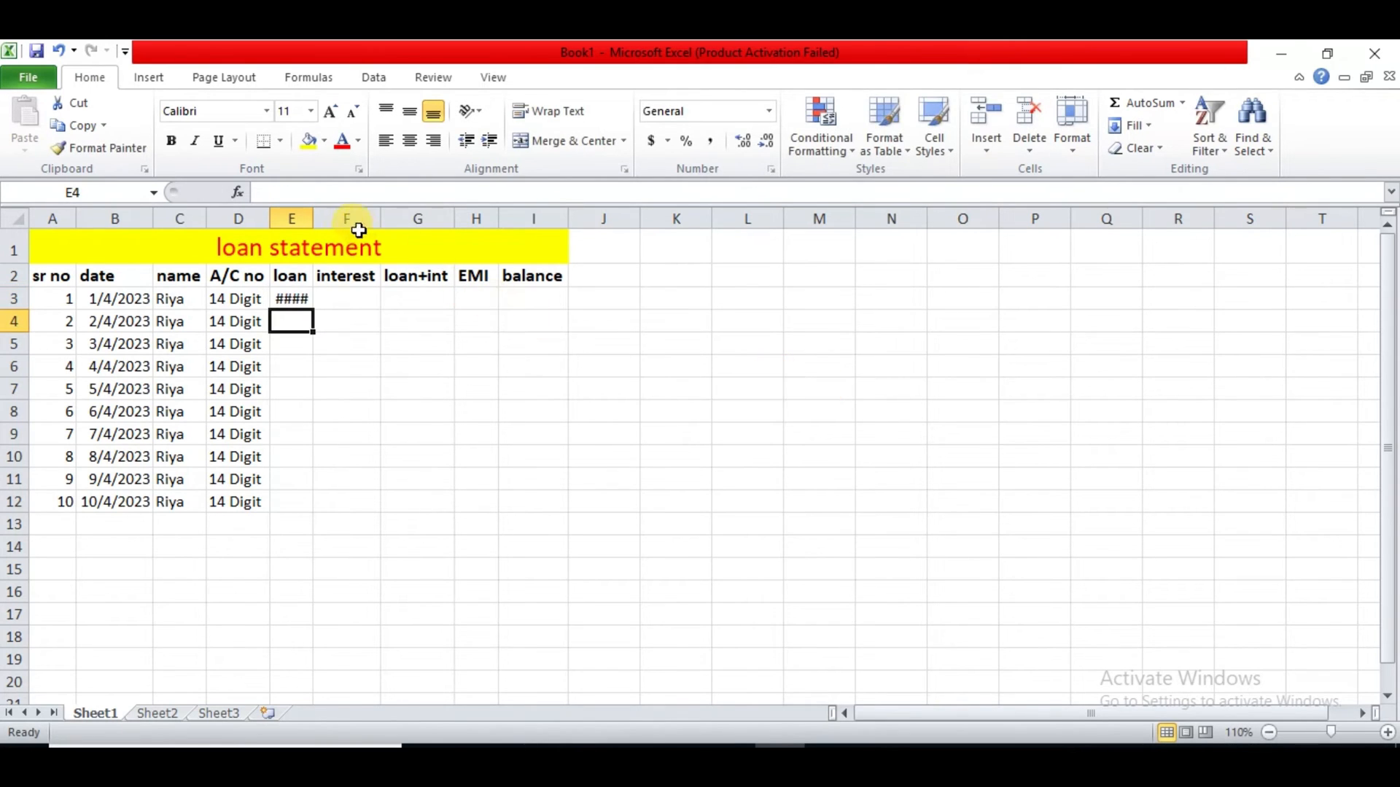
Step: Fit the loan column's width to its contents and widen the loan+int column
{"action": "double_click", "coordinate": [314, 219]}
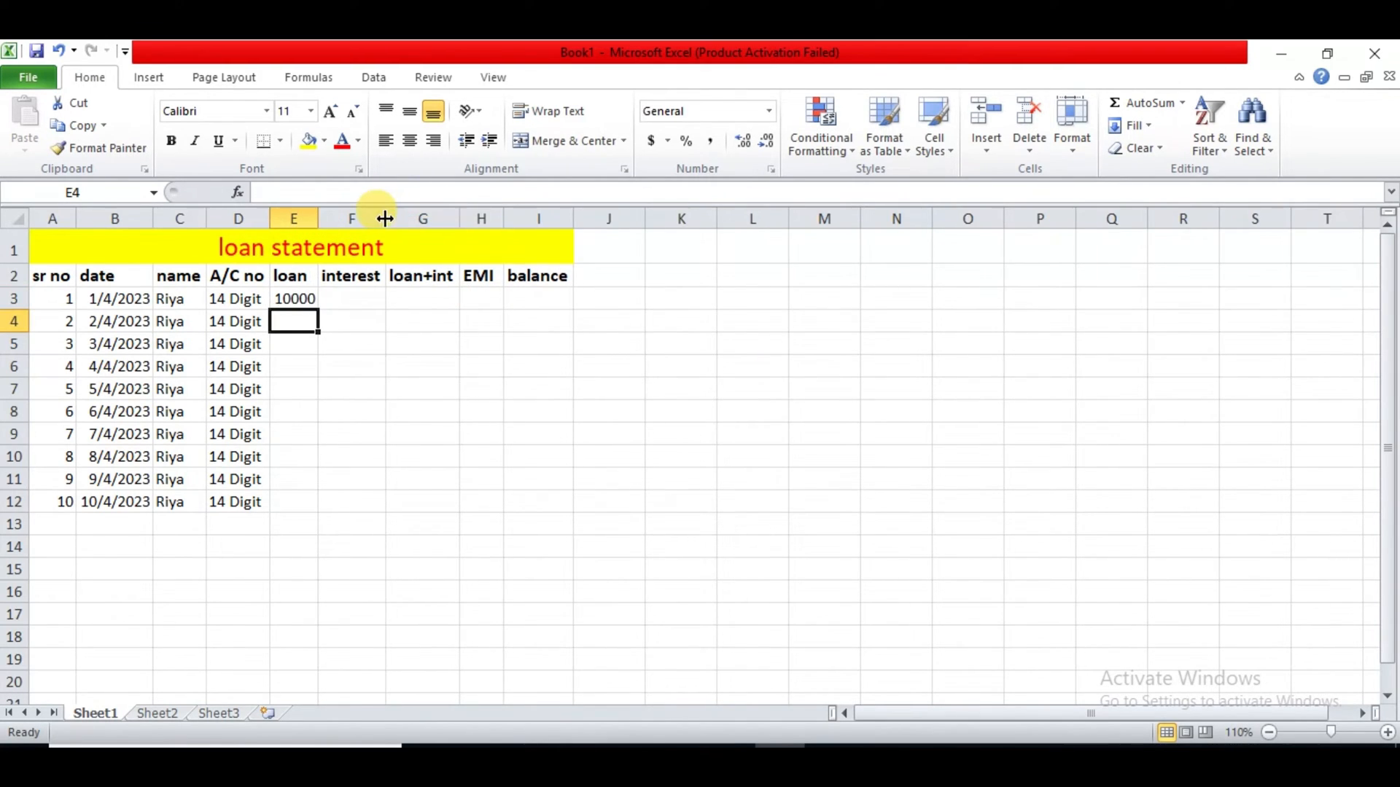
{"action": "left_click", "coordinate": [409, 219]}
{"action": "left_click_drag", "start_coordinate": [459, 218], "coordinate": [500, 219]}
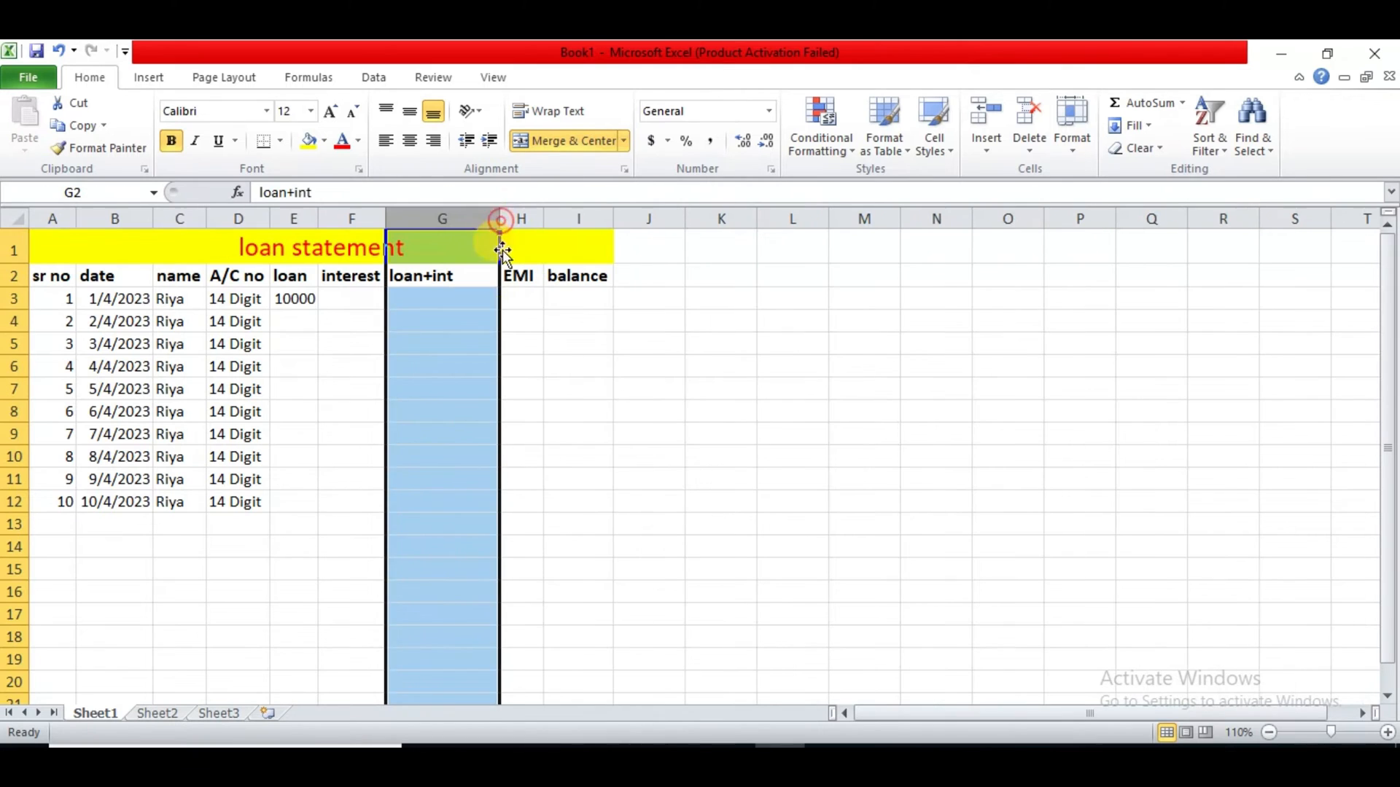
{"action": "left_click", "coordinate": [546, 343]}
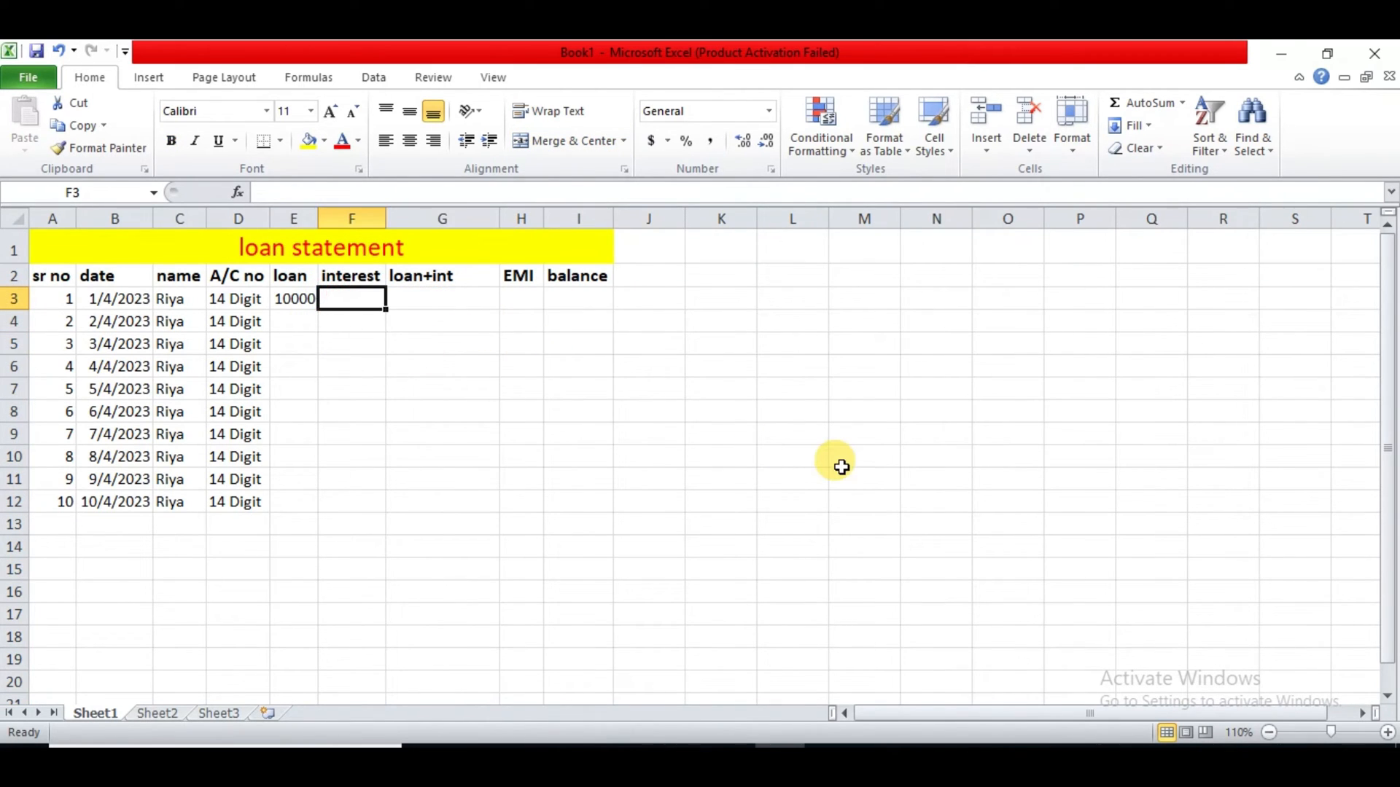
Step: Calculate an interest of 200 in F3 by multiplying the loan amount in E3 by the interest rate
{"action": "type", "text": "="}
{"action": "key", "text": "Left"}
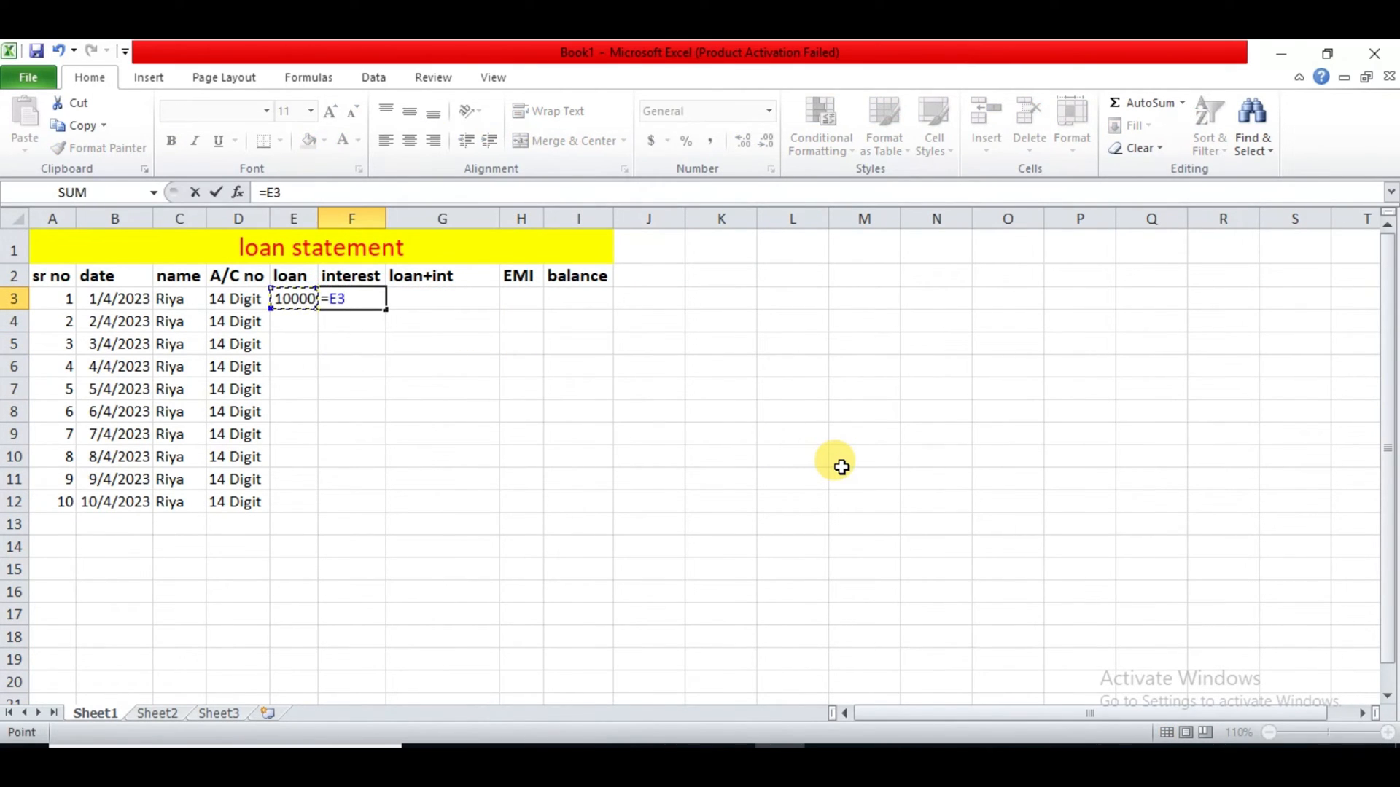
{"action": "type", "text": "*"}
{"action": "key", "text": "Return"}
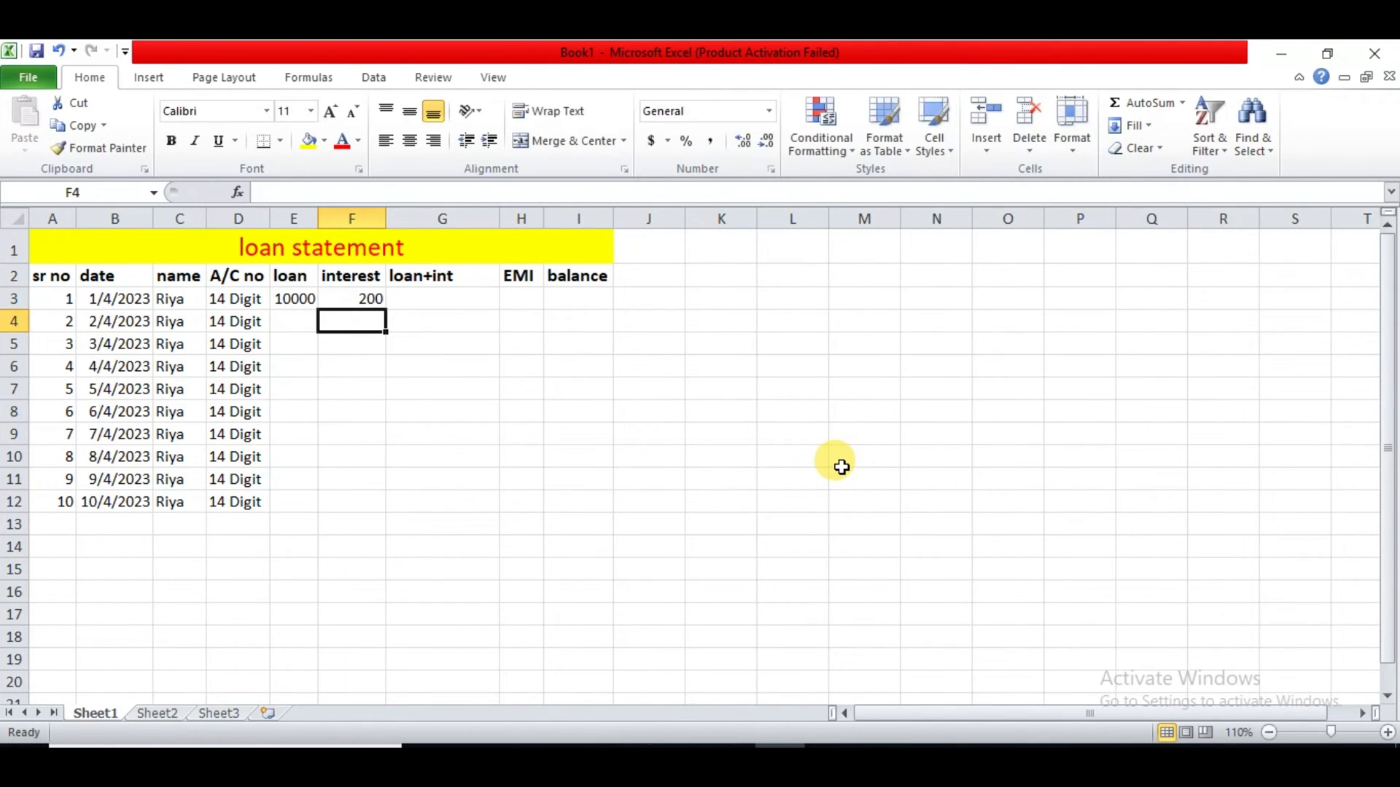
Step: Enter the formula =E3+F3 in G3 to add the loan and interest, and check it
{"action": "left_click", "coordinate": [416, 297]}
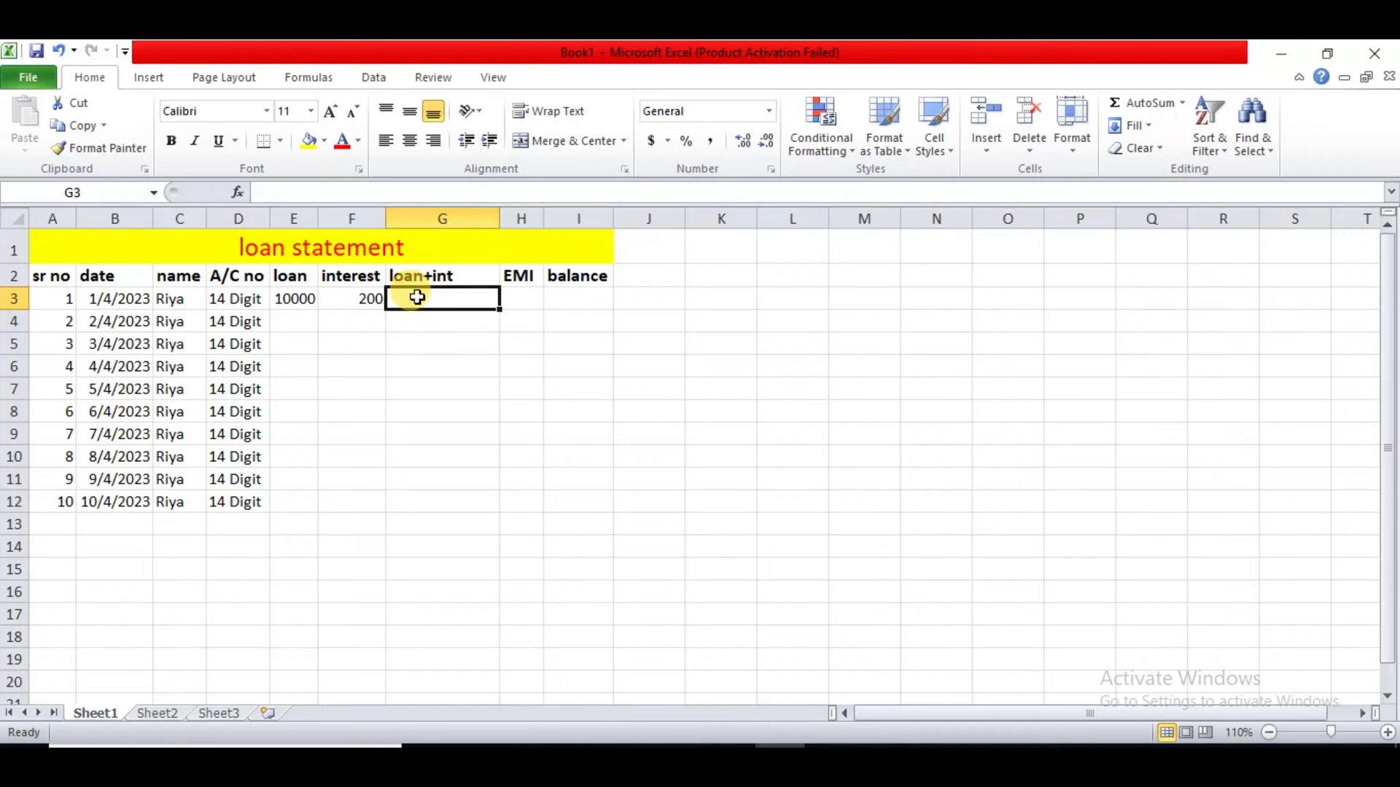
{"action": "type", "text": "="}
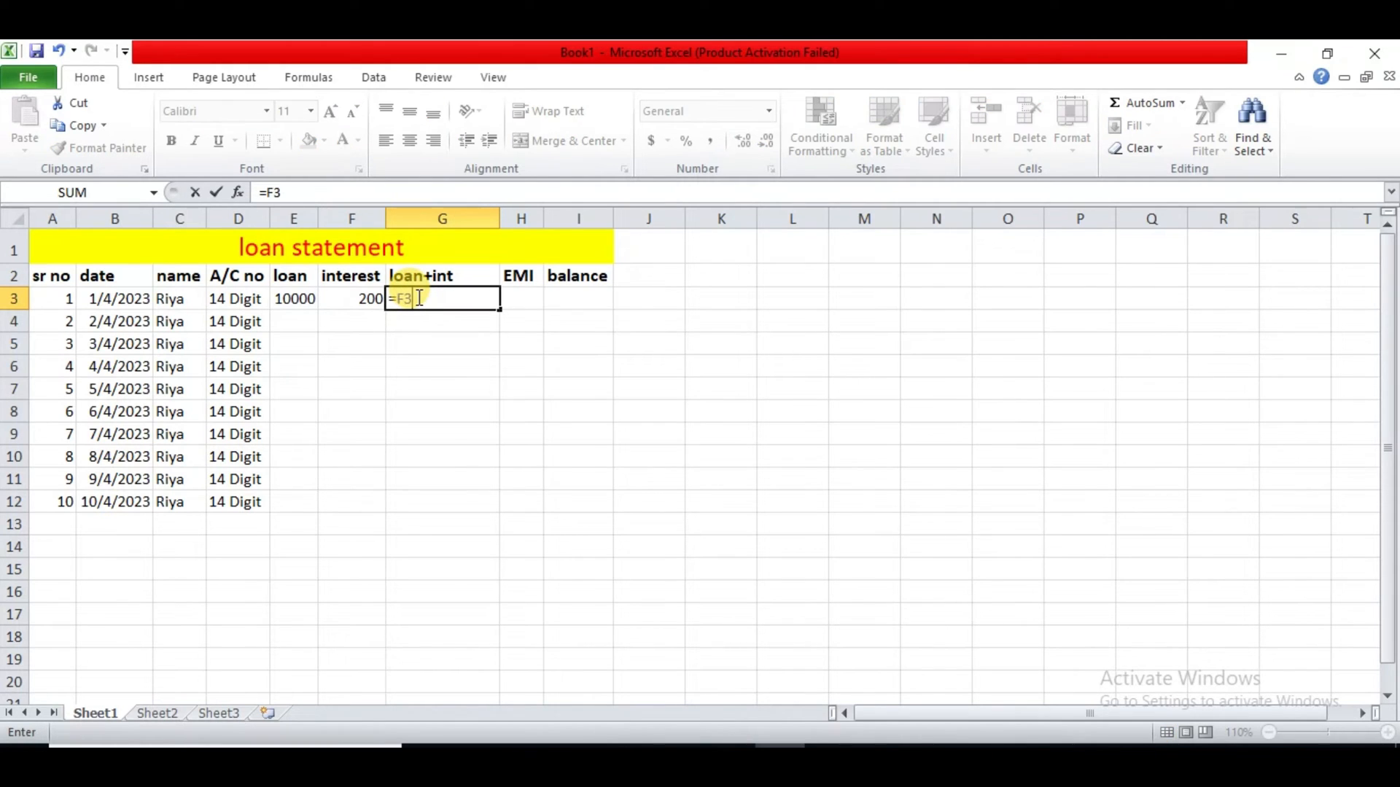
{"action": "key", "text": "Left"}
{"action": "type", "text": "+"}
{"action": "key", "text": "Left"}
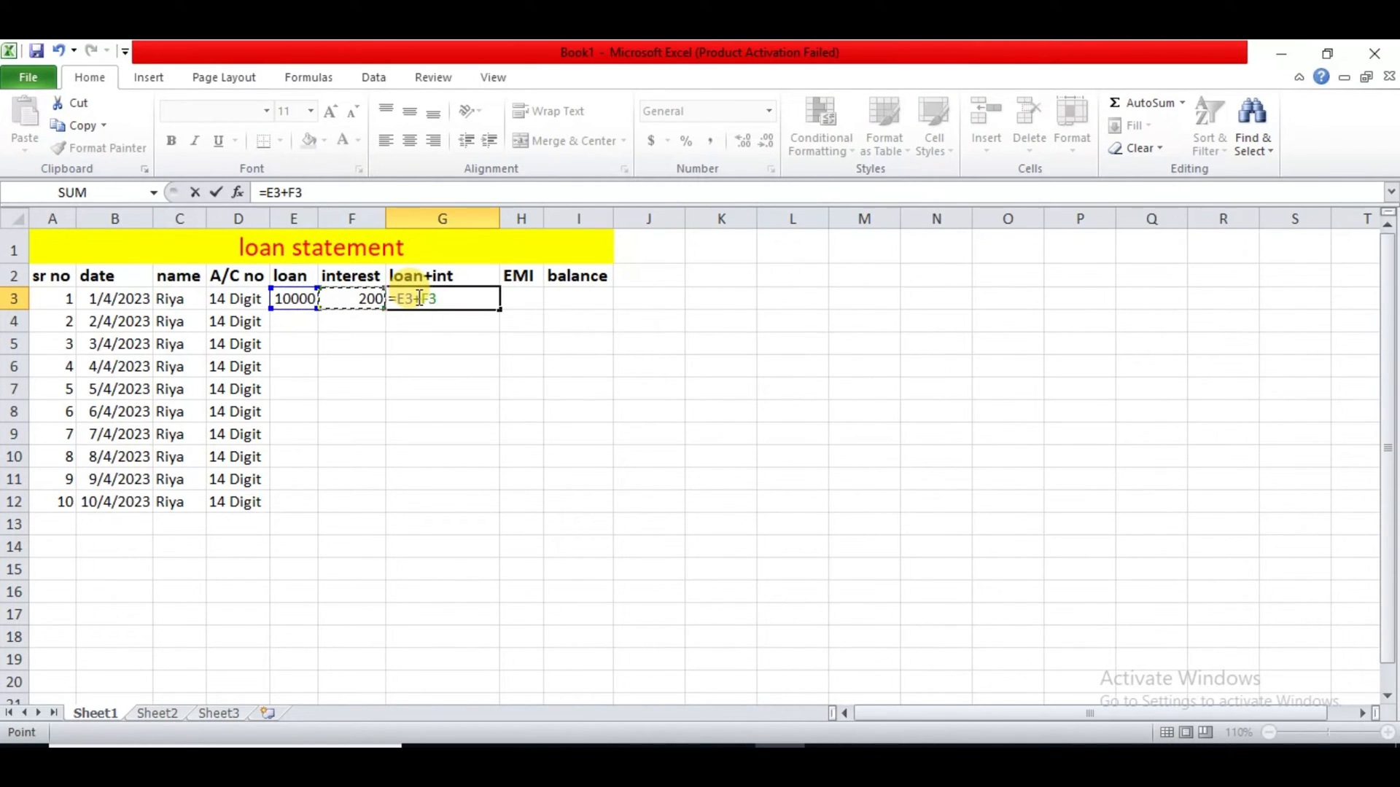
{"action": "key", "text": "Return"}
{"action": "double_click", "coordinate": [450, 299]}
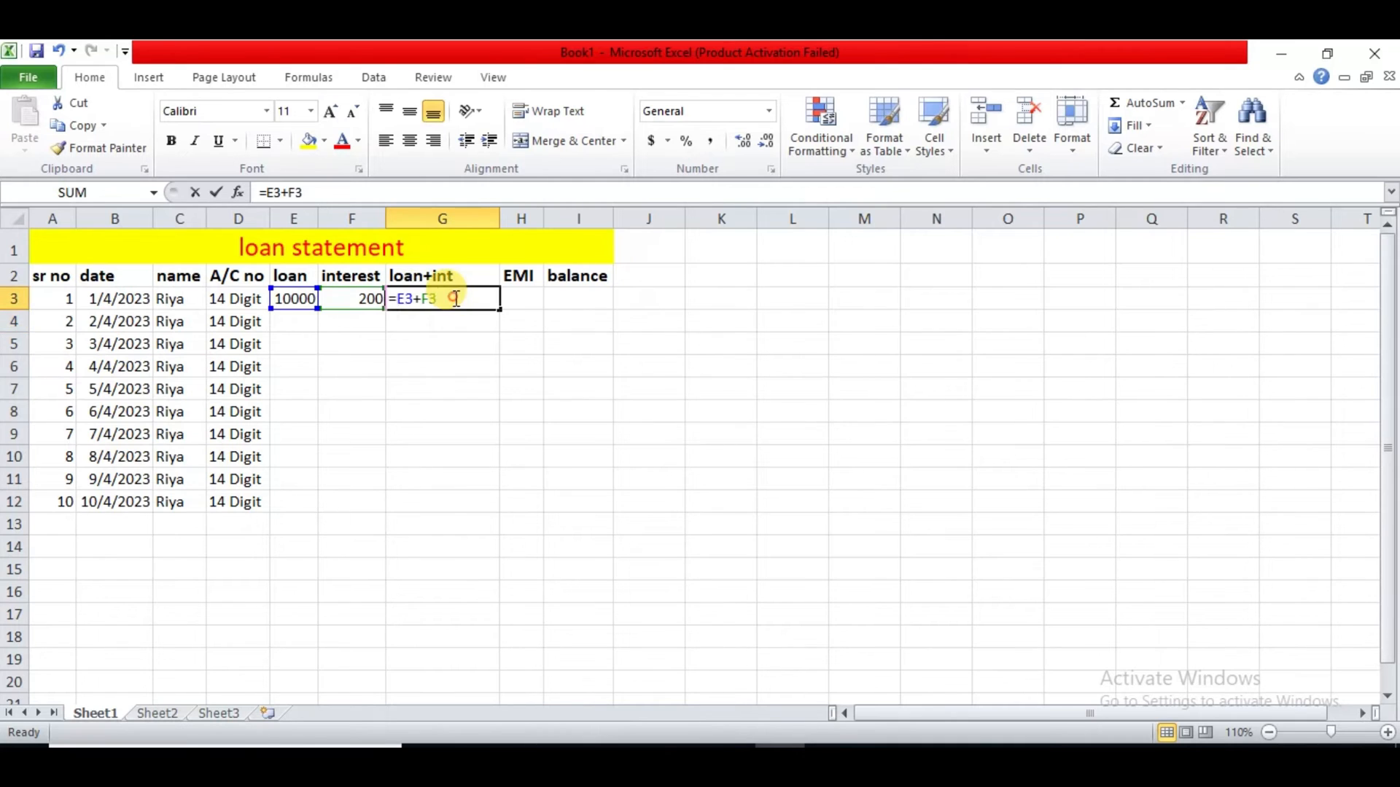
{"action": "left_click", "coordinate": [443, 363]}
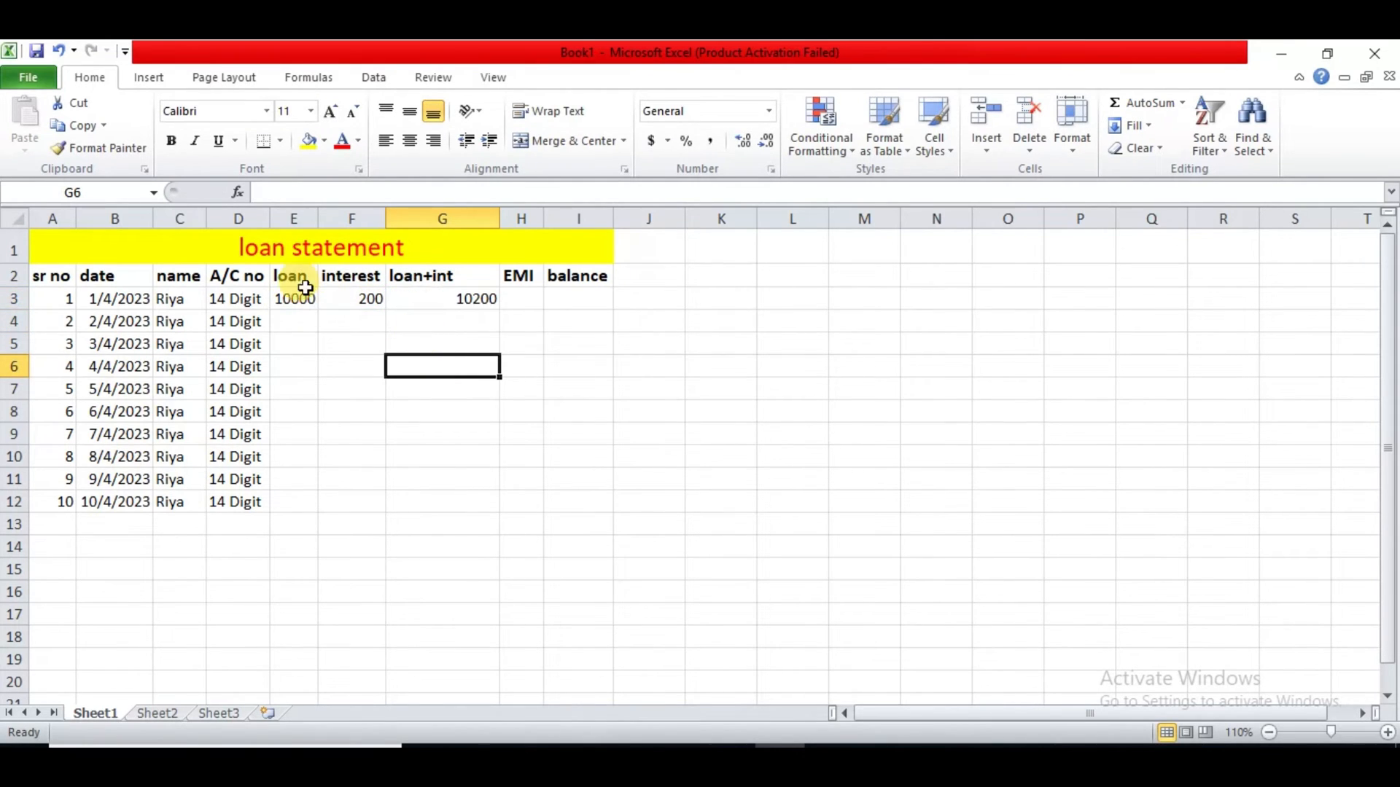
{"action": "left_click", "coordinate": [284, 301]}
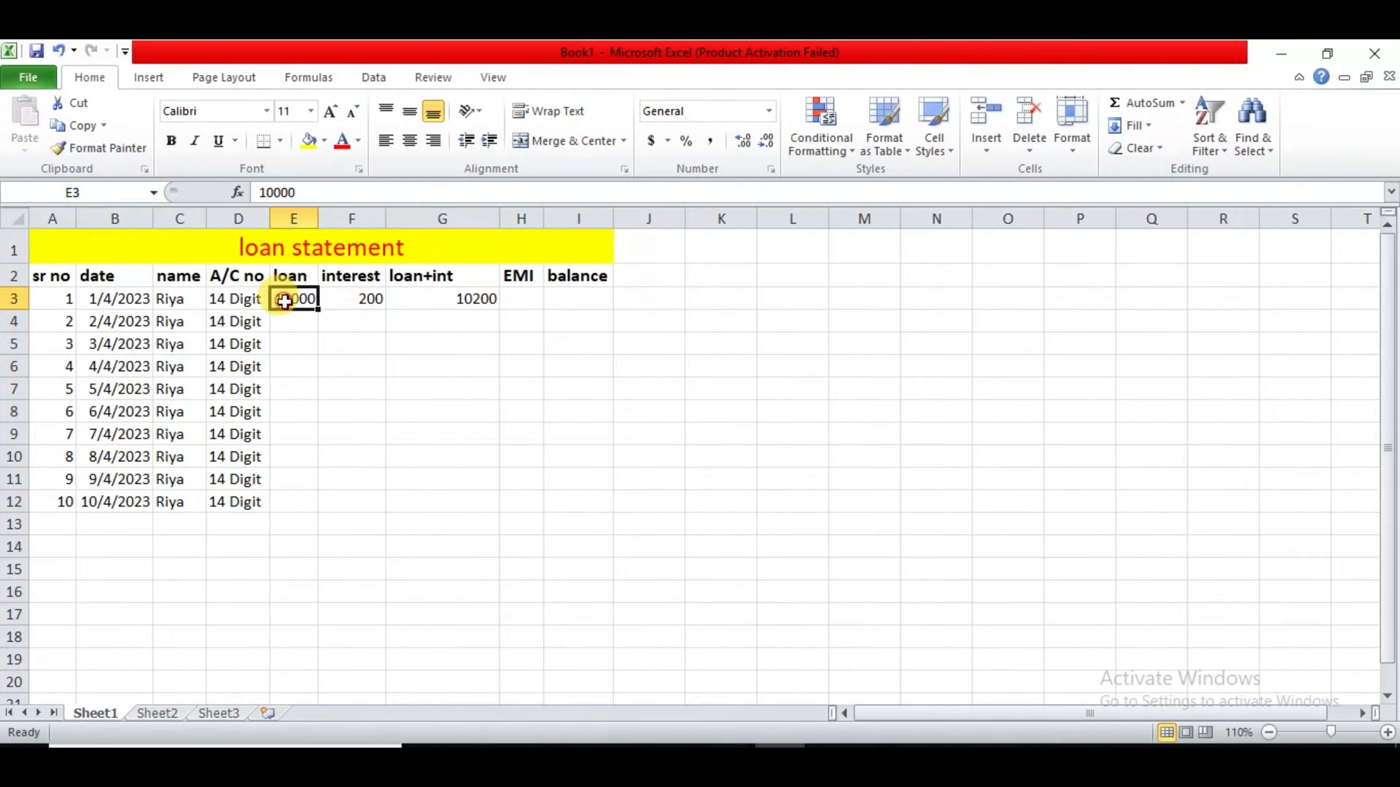
{"action": "left_click", "coordinate": [445, 300]}
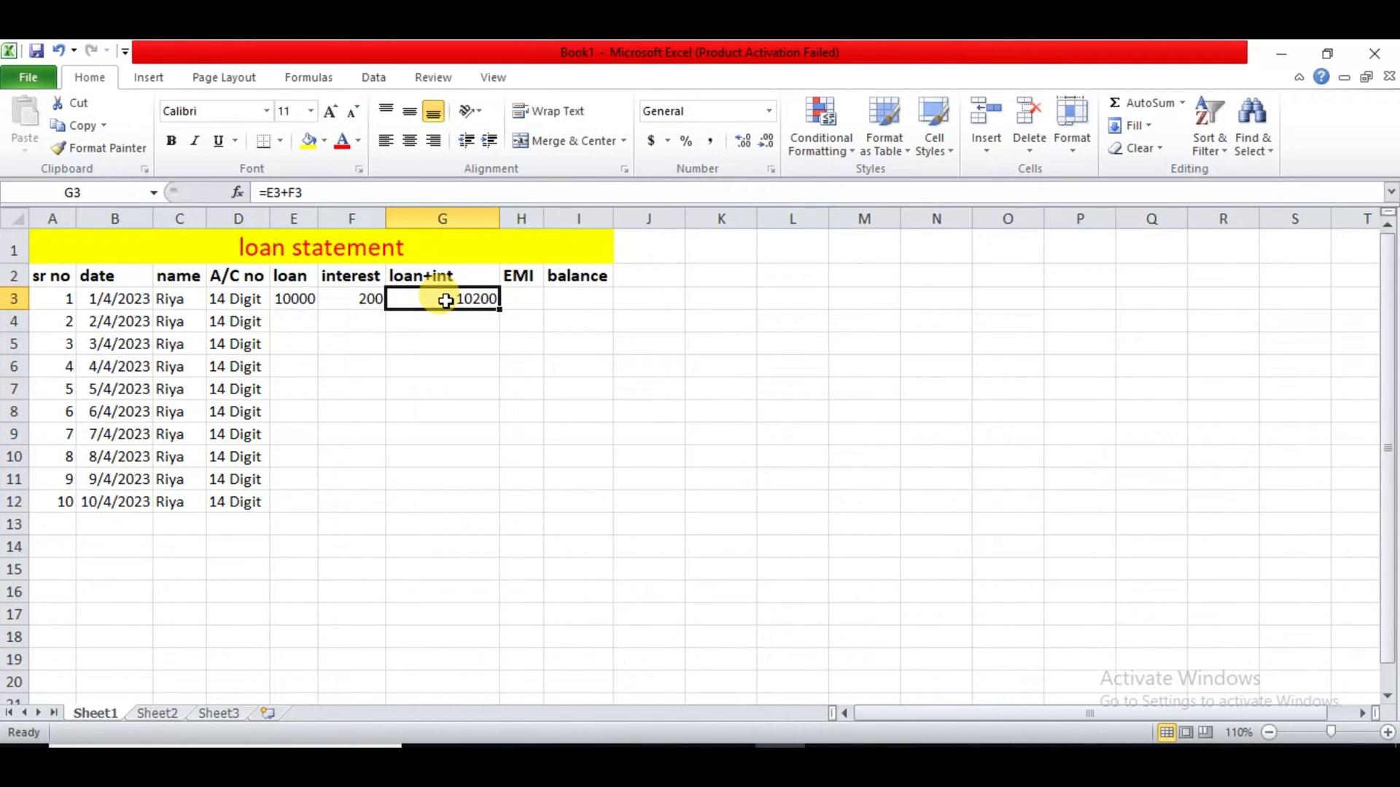
{"action": "left_click", "coordinate": [522, 299]}
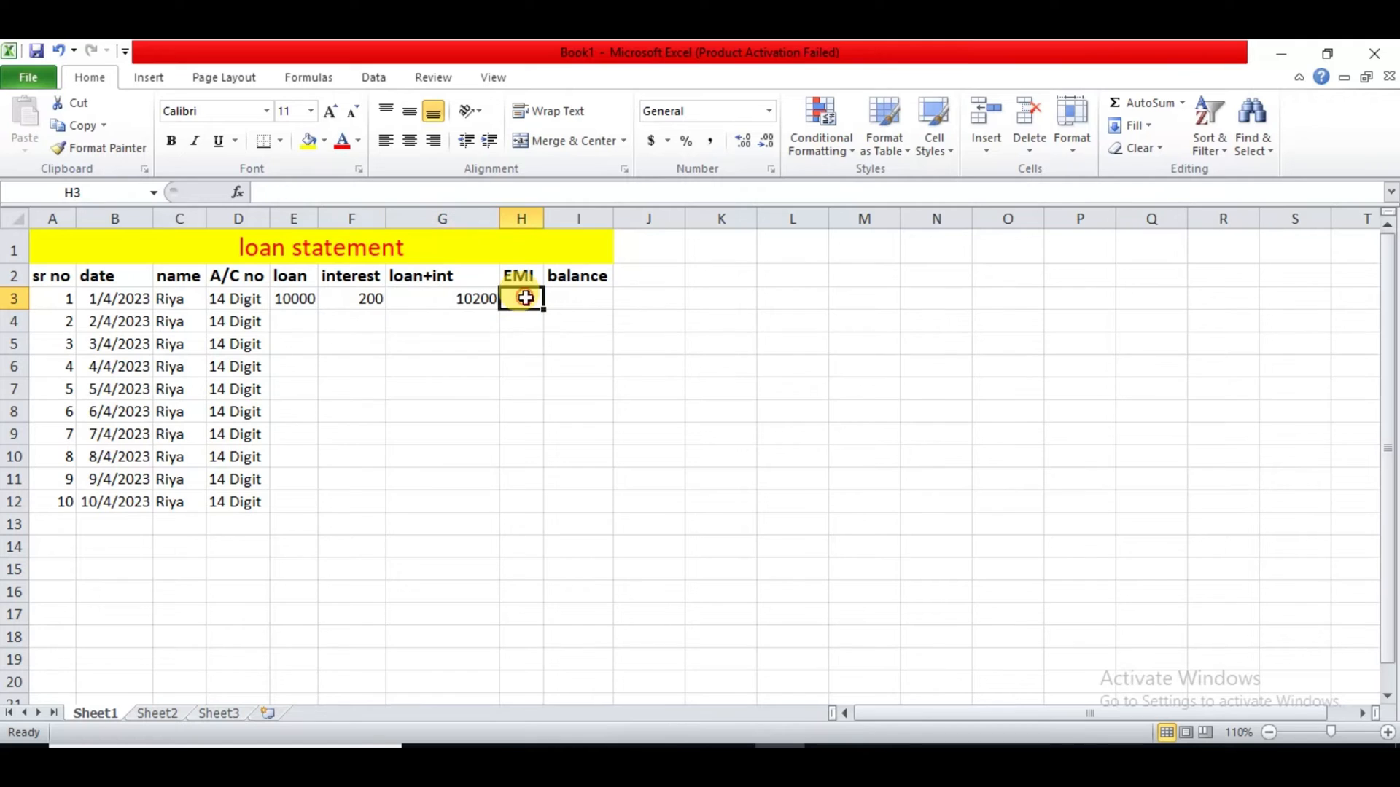
{"action": "left_click", "coordinate": [434, 301]}
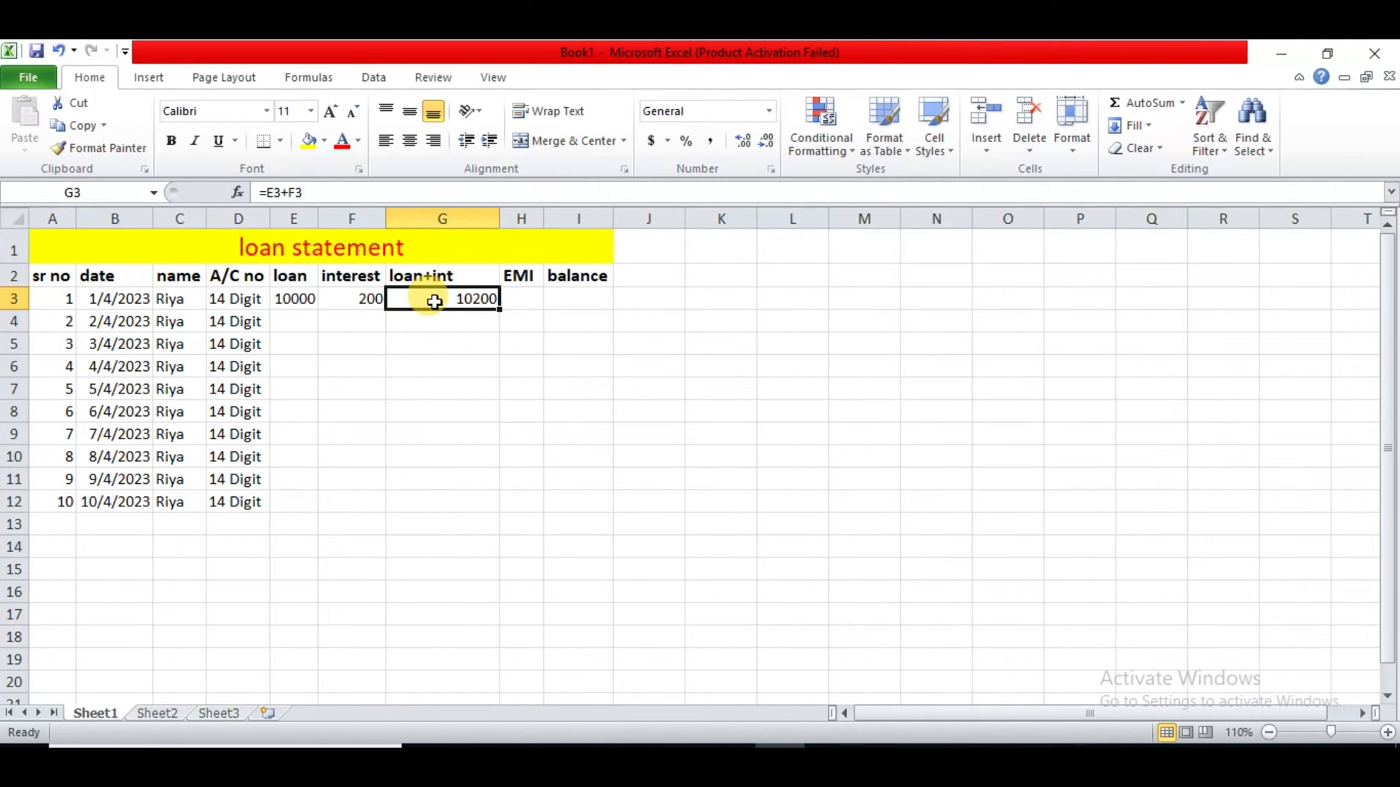
{"action": "left_click", "coordinate": [453, 346]}
{"action": "left_click", "coordinate": [459, 295]}
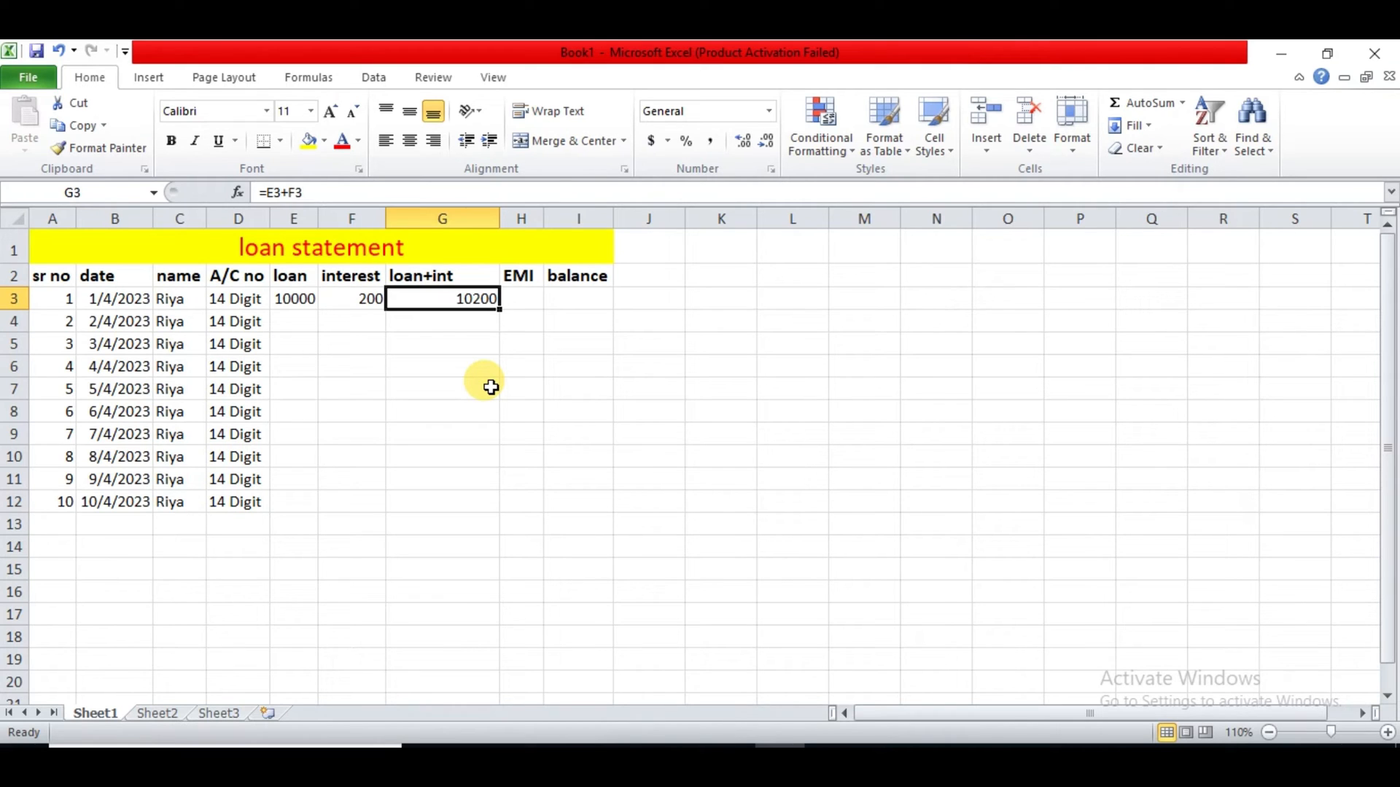
Step: Calculate the EMI in H3 with the formula =G3/10
{"action": "key", "text": "Right"}
{"action": "type", "text": "="}
{"action": "key", "text": "Left"}
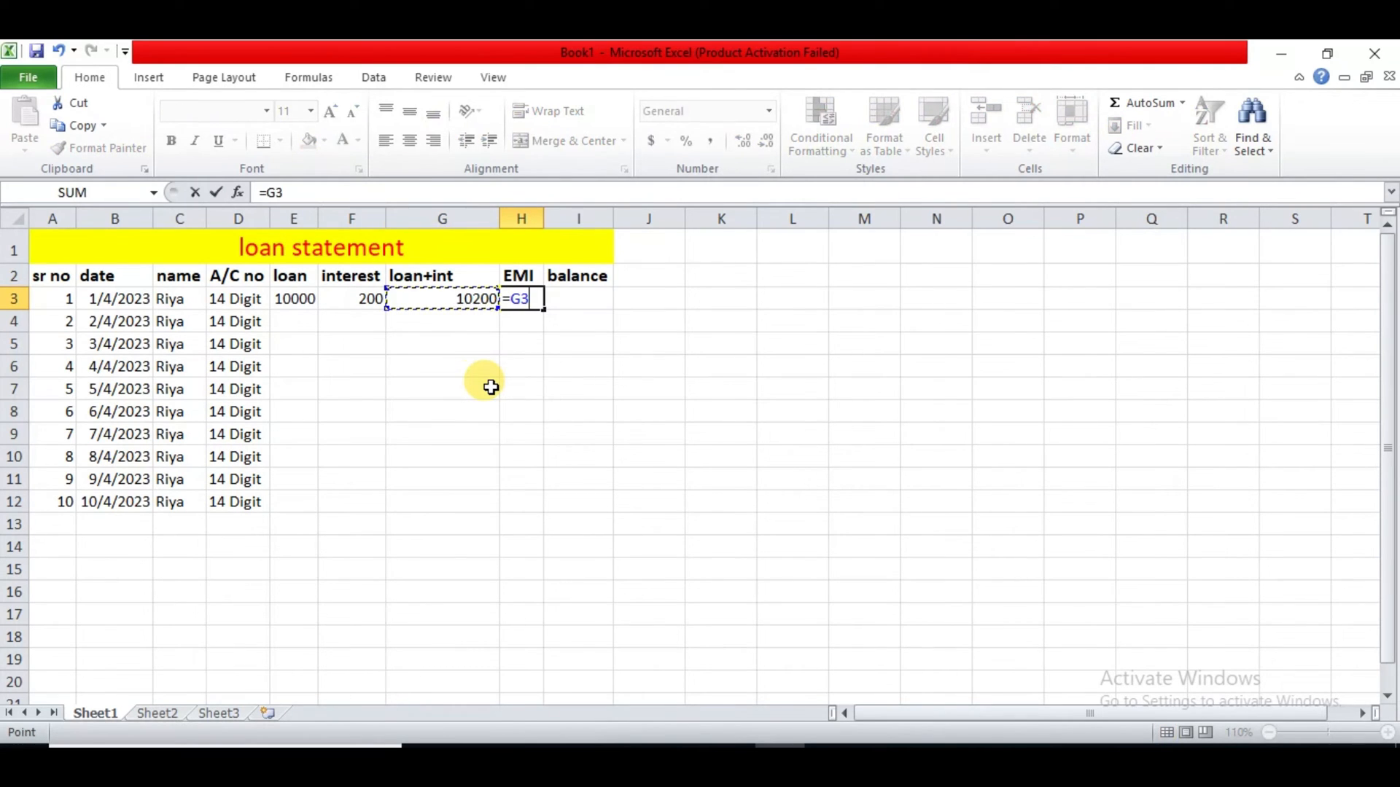
{"action": "type", "text": "/10"}
{"action": "key", "text": "Return"}
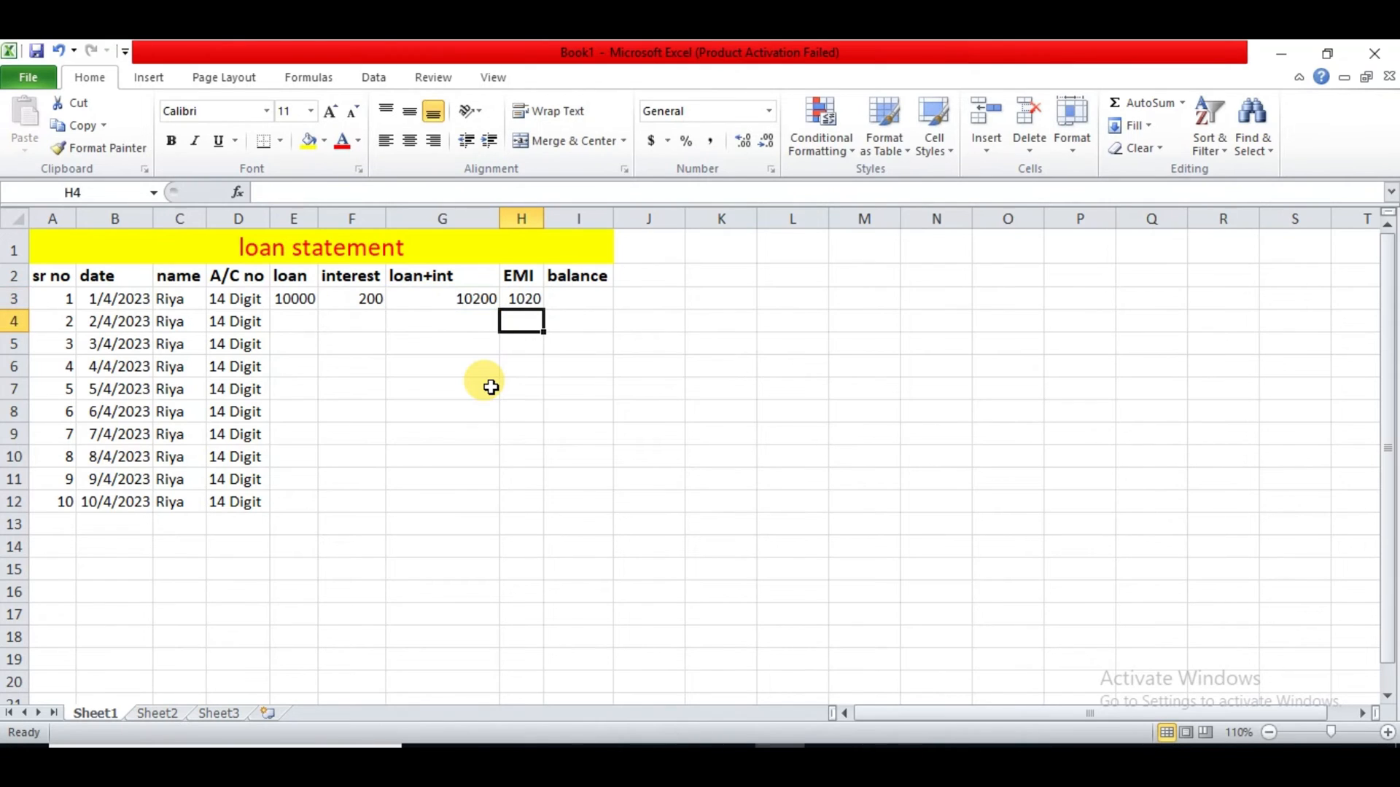
Step: Widen the EMI column slightly
{"action": "left_click", "coordinate": [557, 218]}
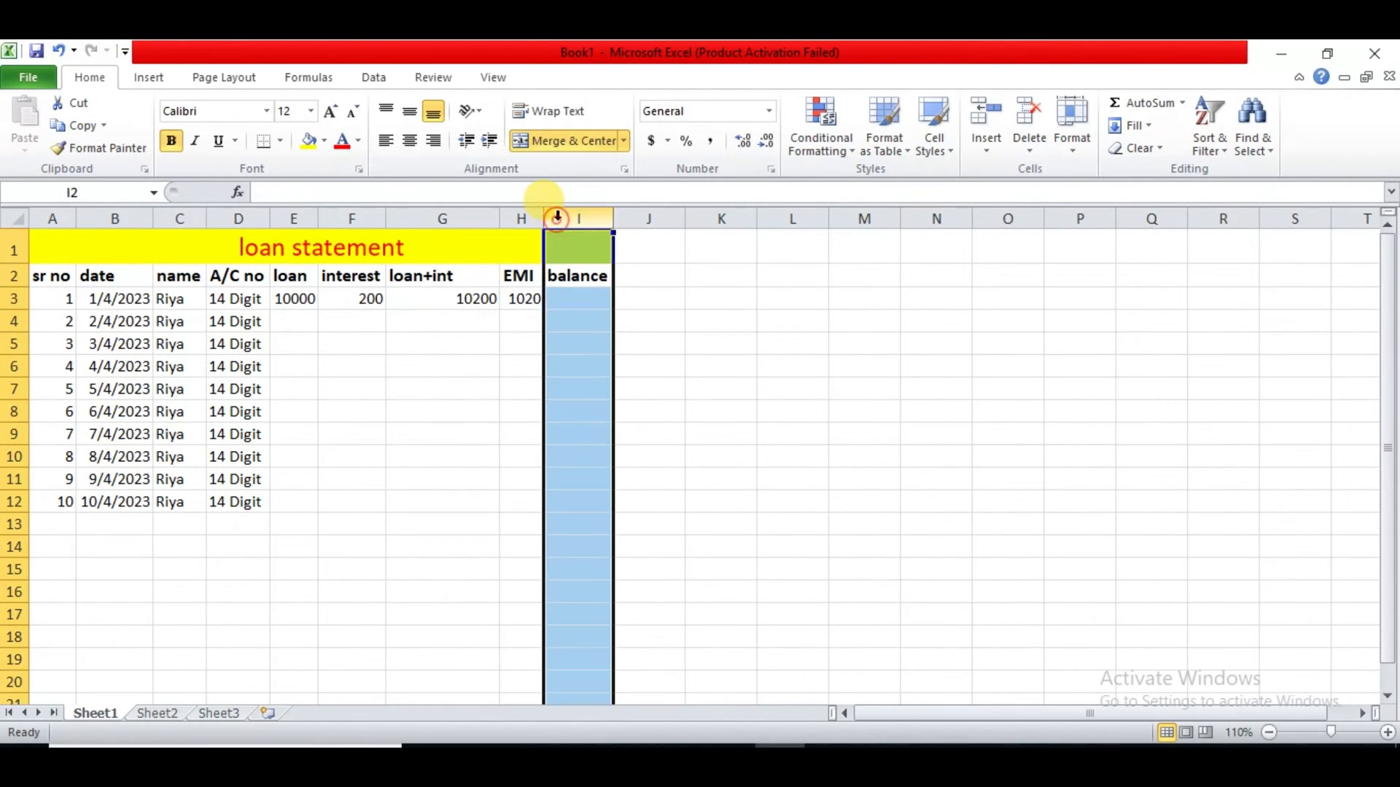
{"action": "left_click", "coordinate": [477, 387]}
{"action": "left_click", "coordinate": [532, 299]}
{"action": "left_click", "coordinate": [546, 216]}
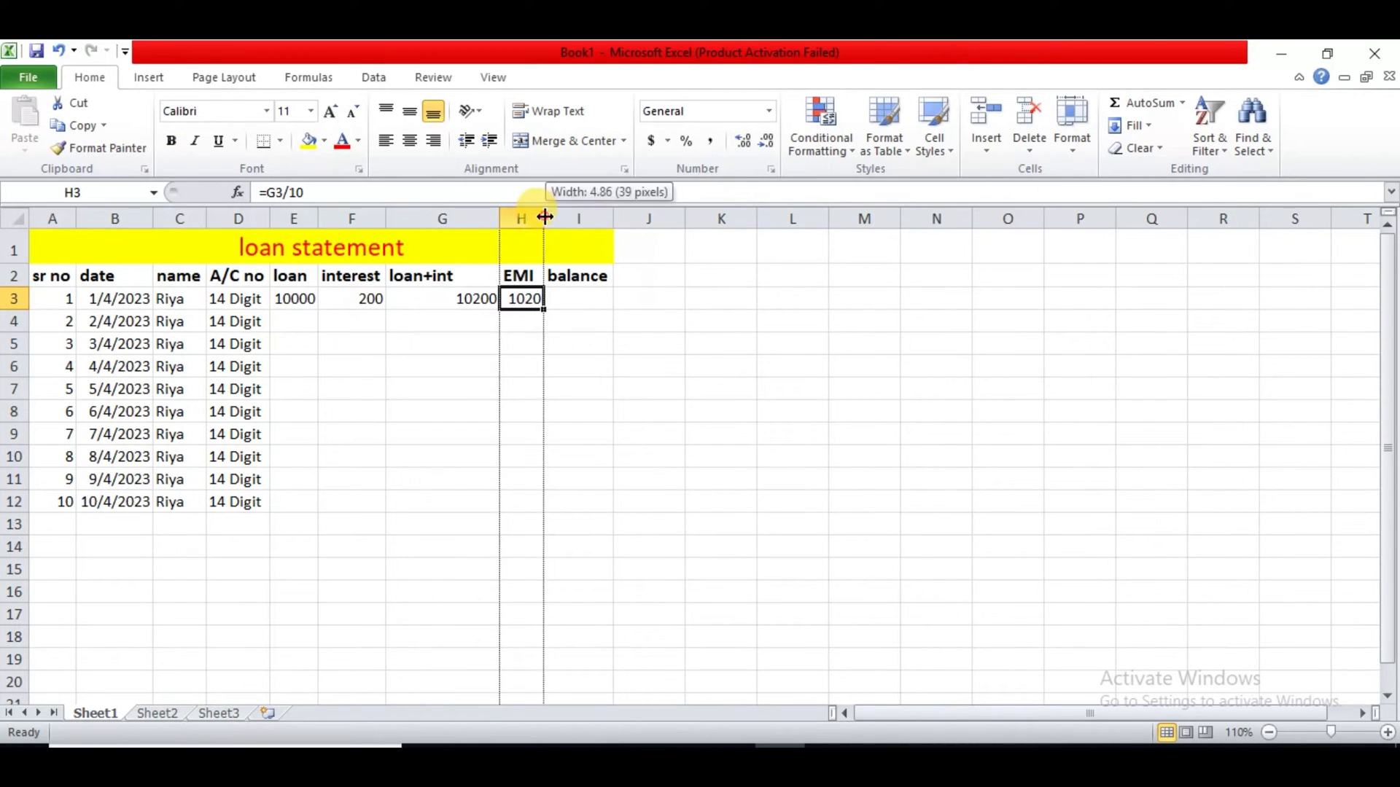
{"action": "left_click_drag", "start_coordinate": [541, 216], "coordinate": [562, 217]}
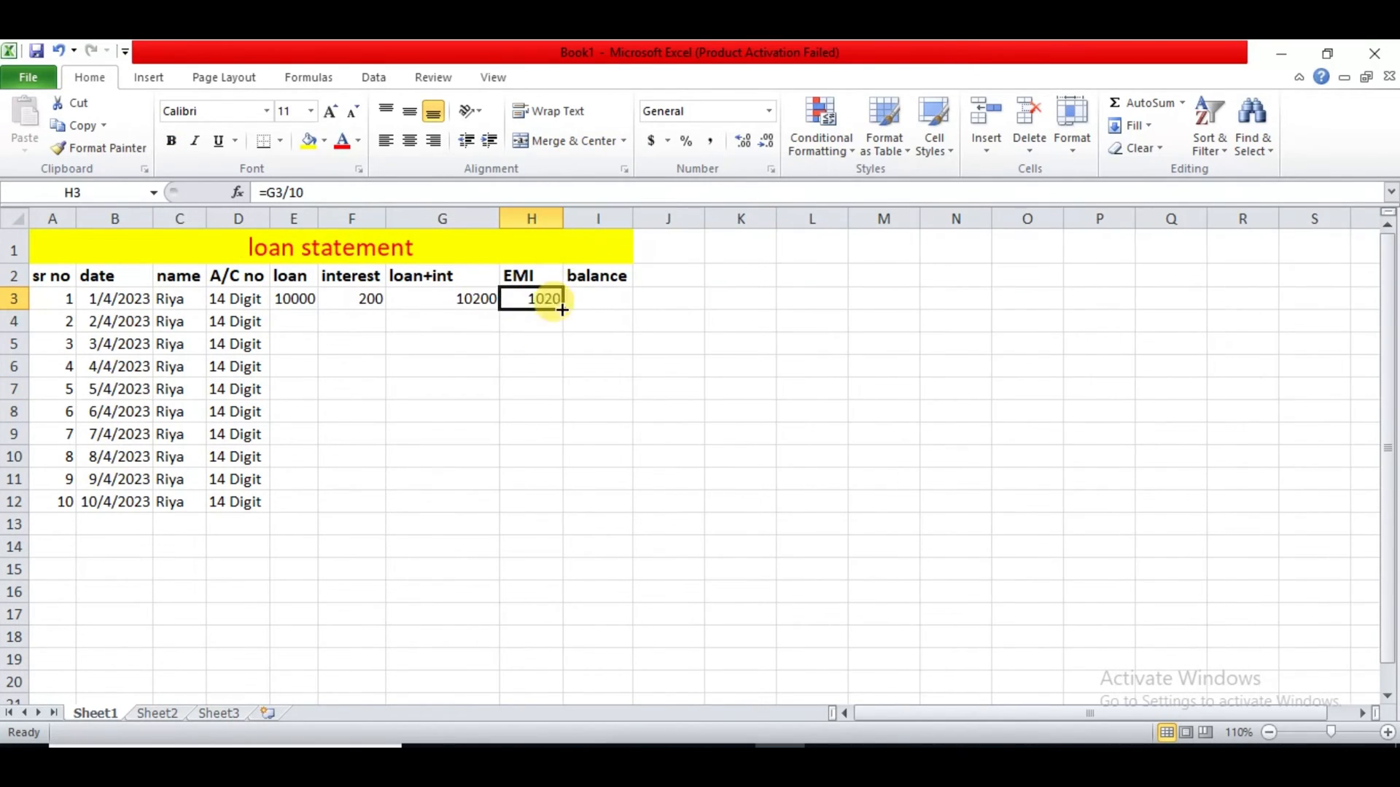
{"action": "left_click", "coordinate": [539, 365]}
{"action": "left_click", "coordinate": [540, 299]}
Step: Calculate the balance in I3 with the formula =G3-H3
{"action": "left_click", "coordinate": [579, 301]}
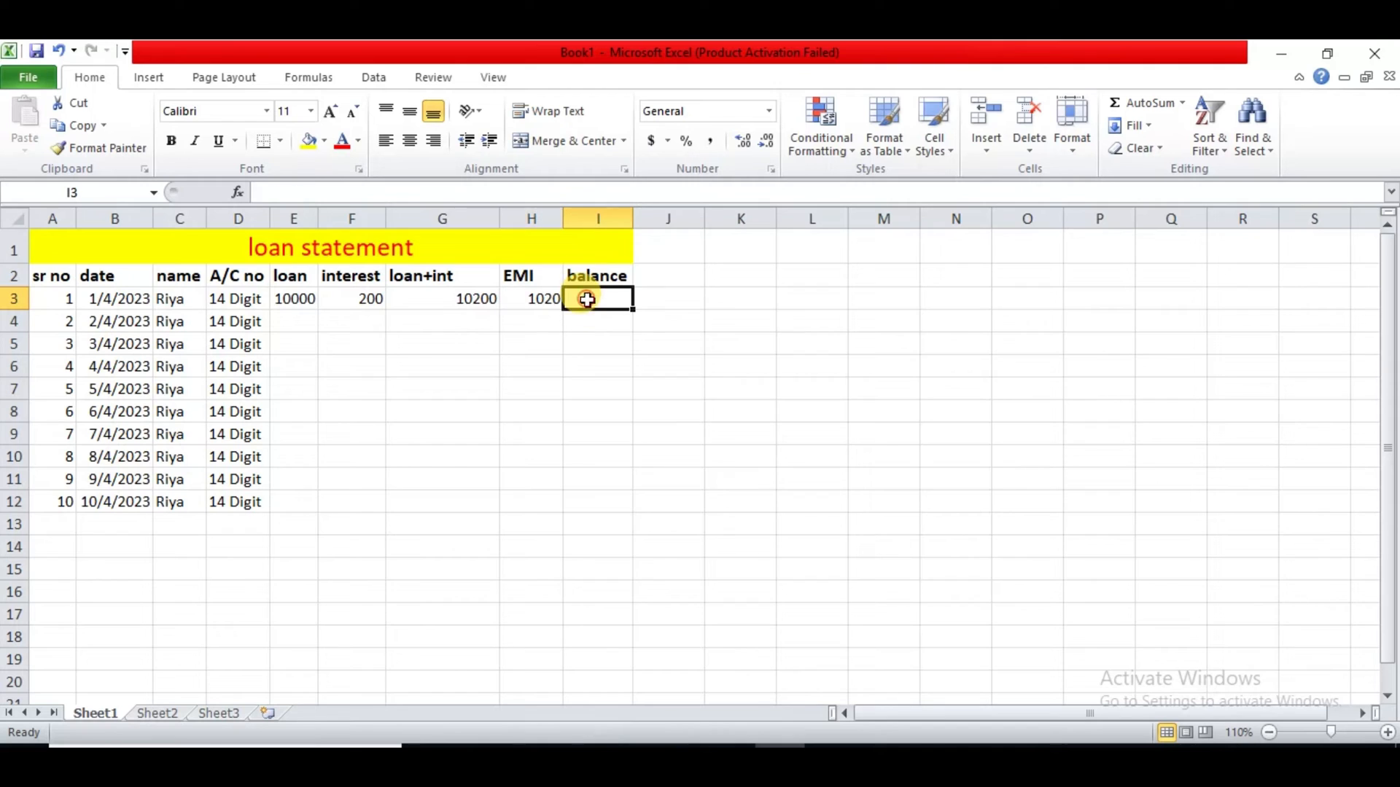
{"action": "type", "text": "="}
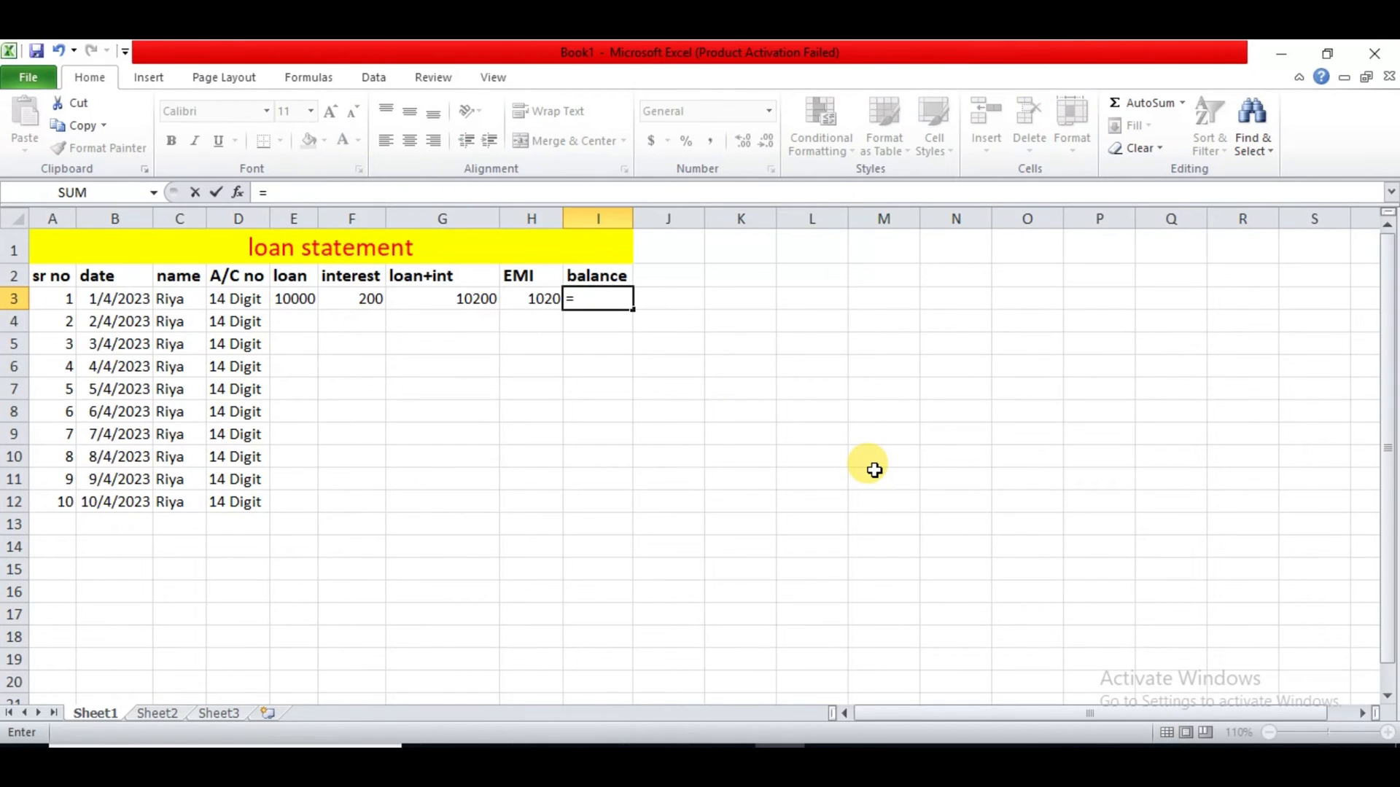
{"action": "key", "text": "Left"}
{"action": "key", "text": "Left"}
{"action": "type", "text": "-"}
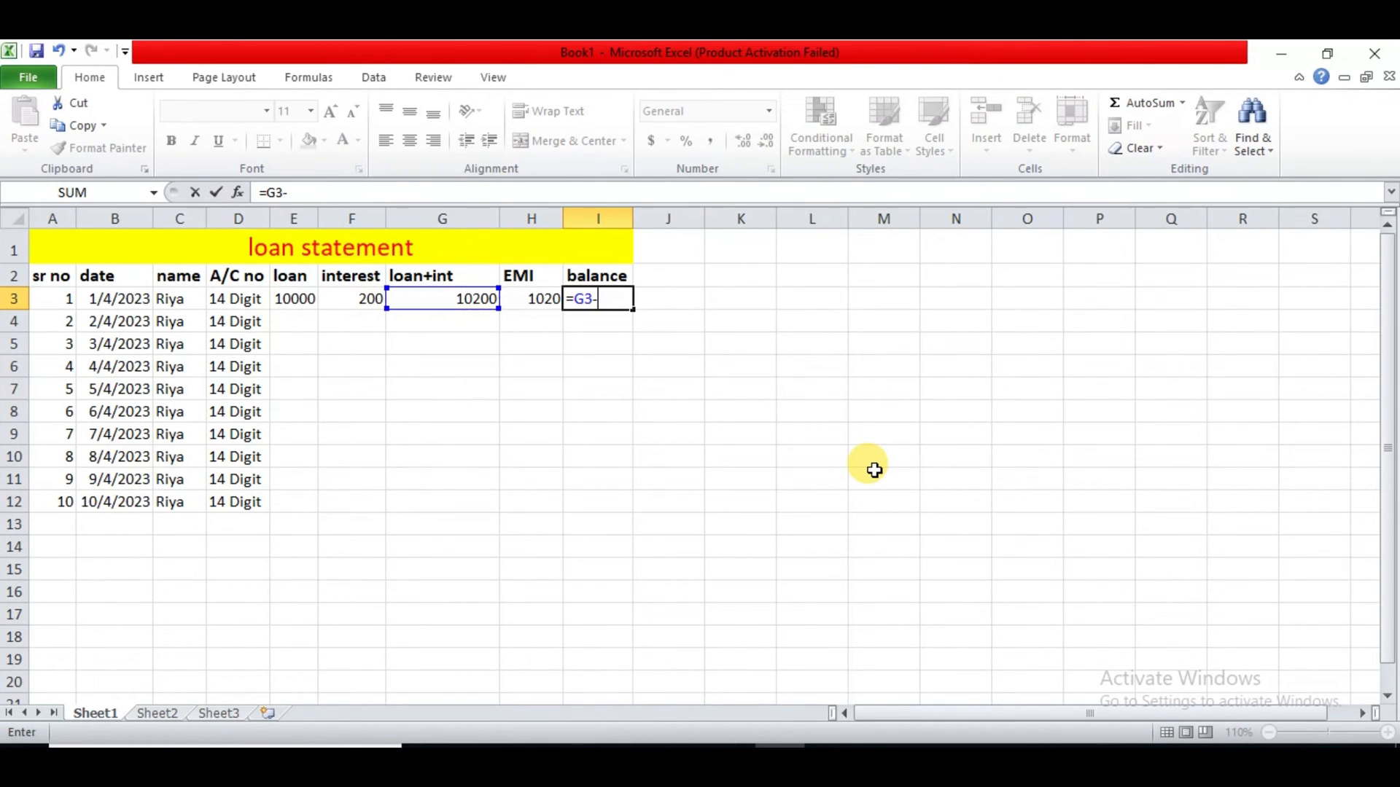
{"action": "key", "text": "Left"}
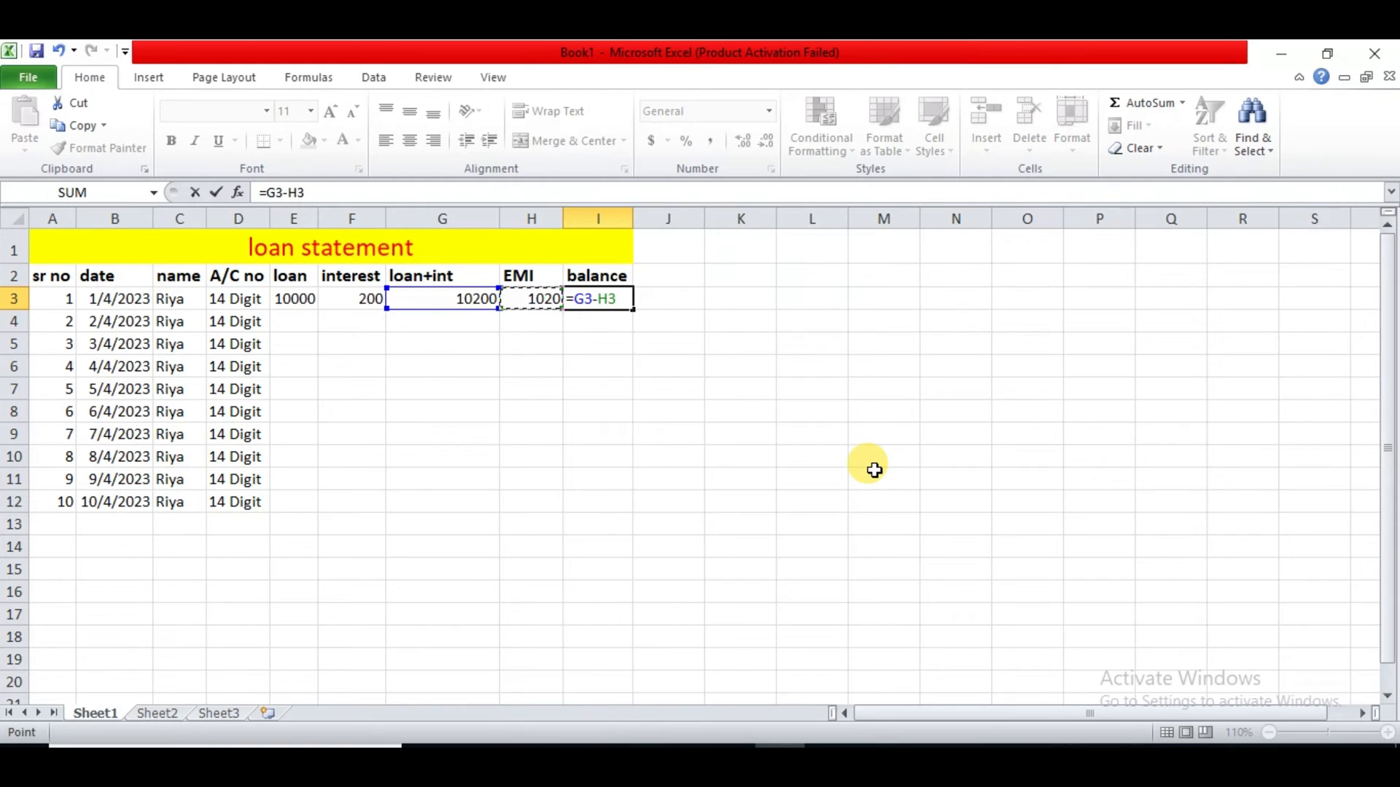
{"action": "key", "text": "Return"}
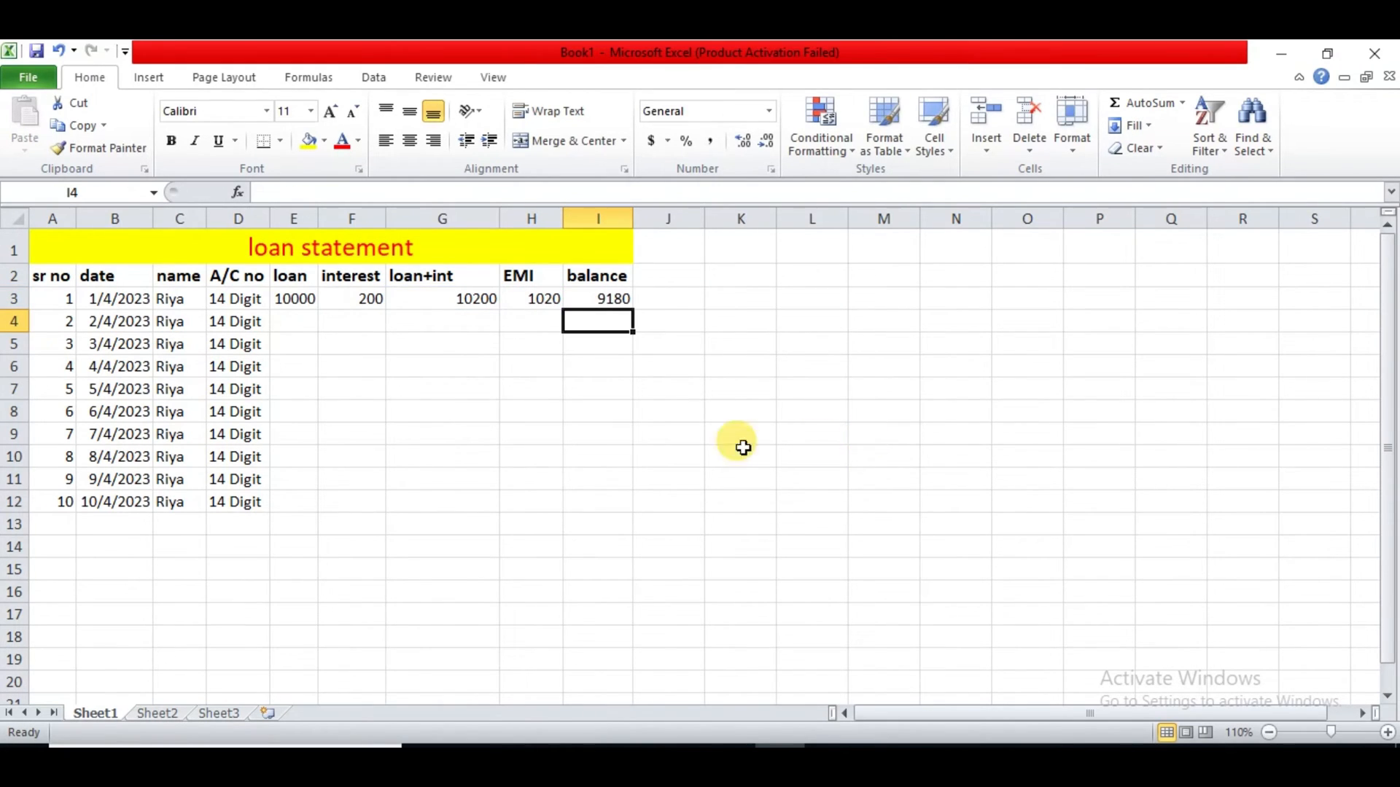
{"action": "left_click", "coordinate": [589, 295]}
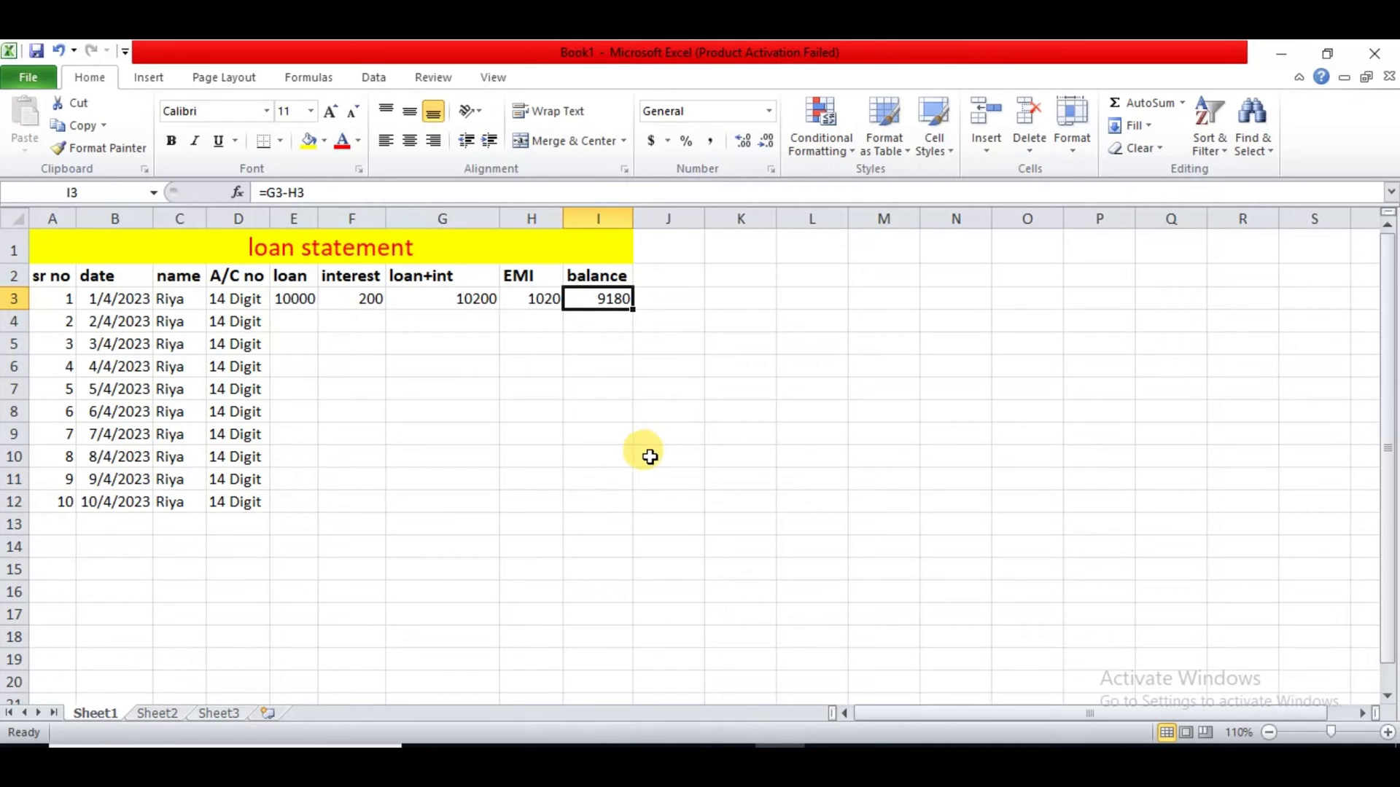
Step: Carry the first month's balance over as the second month's loan by entering =I3 in E4
{"action": "left_click", "coordinate": [283, 325]}
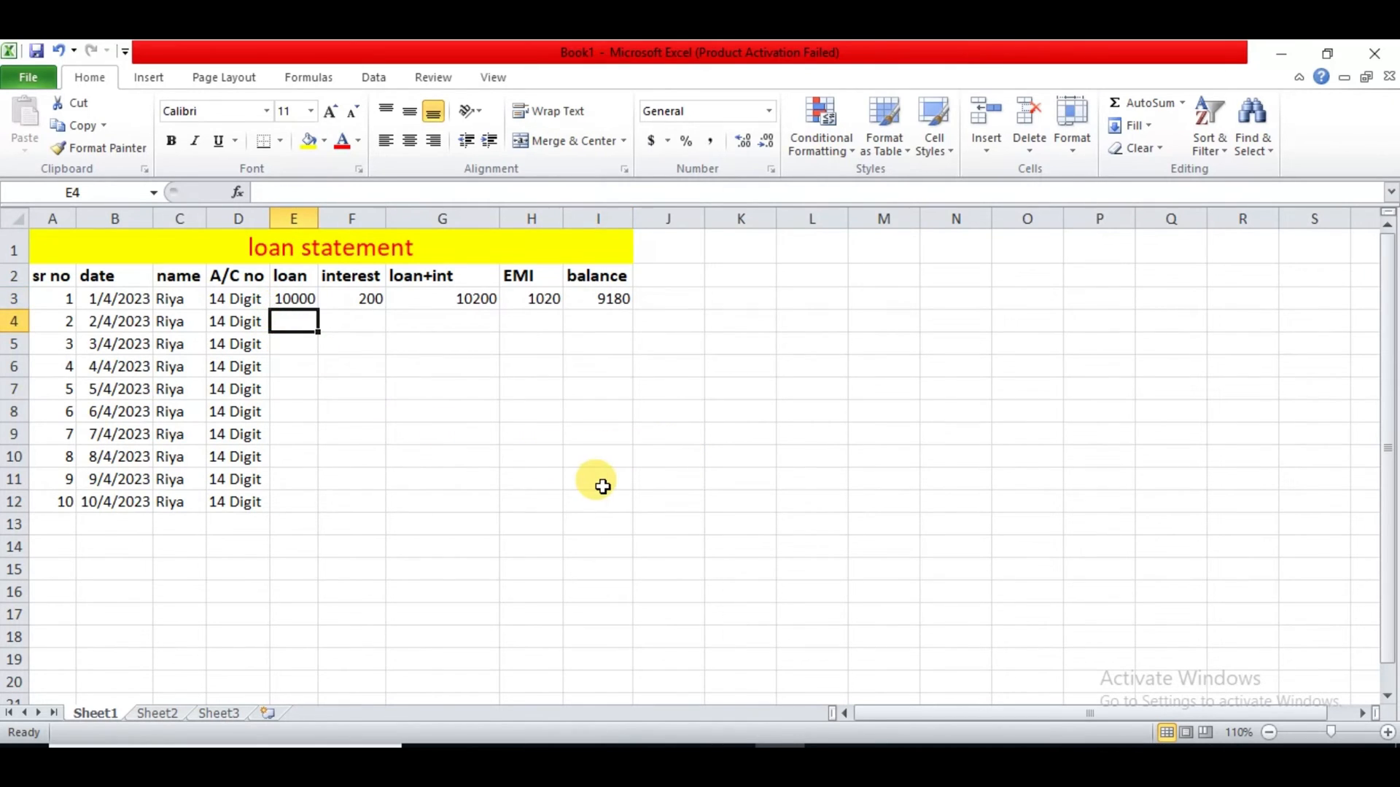
{"action": "type", "text": "="}
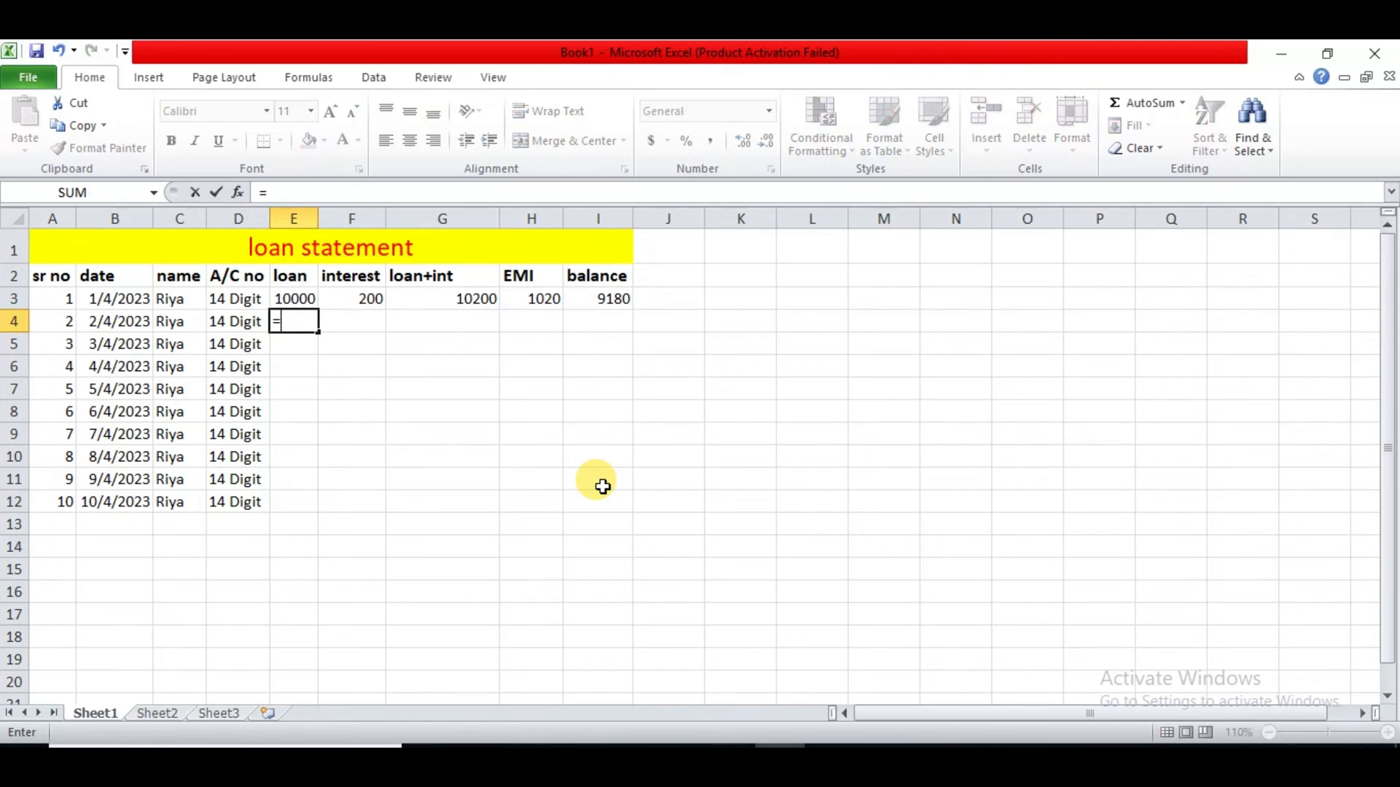
{"action": "left_click", "coordinate": [605, 299]}
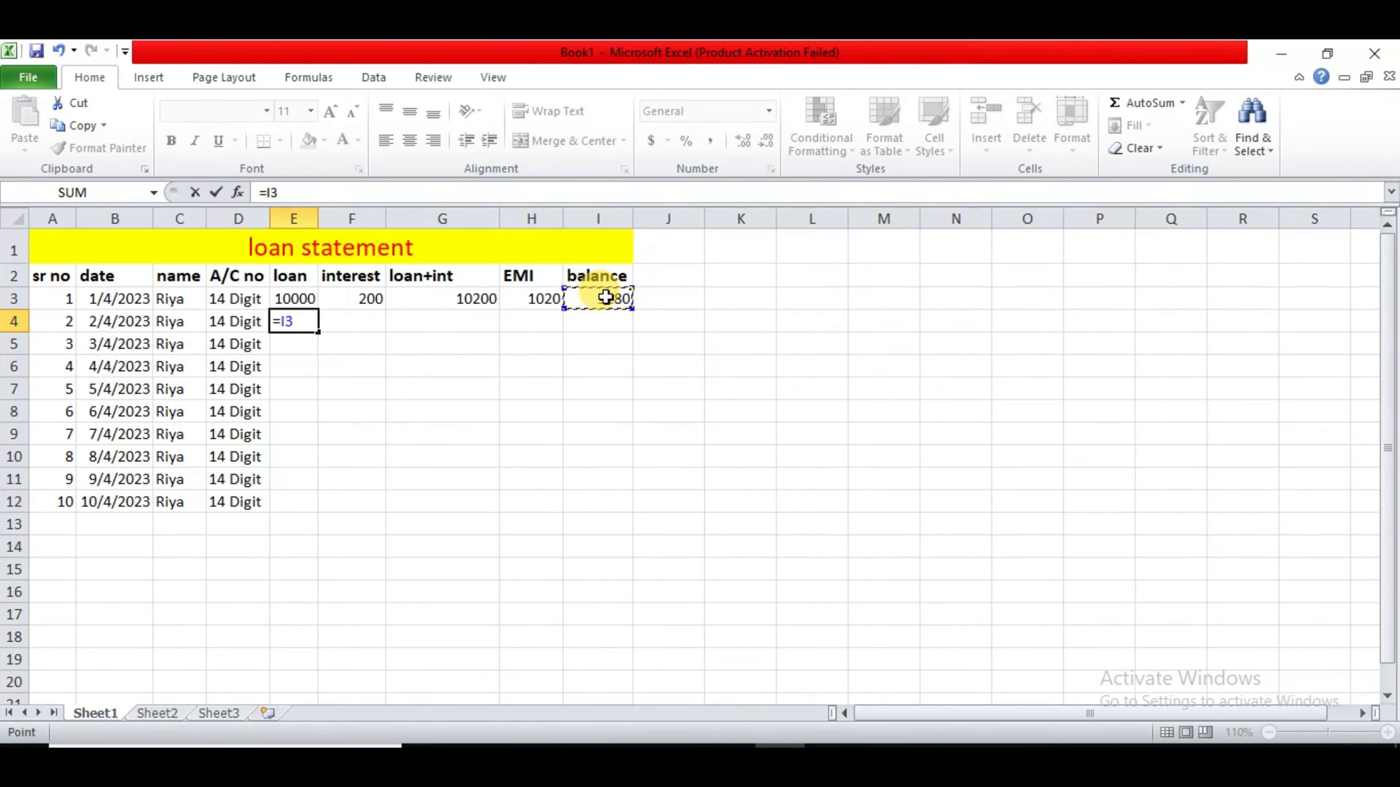
{"action": "key", "text": "Return"}
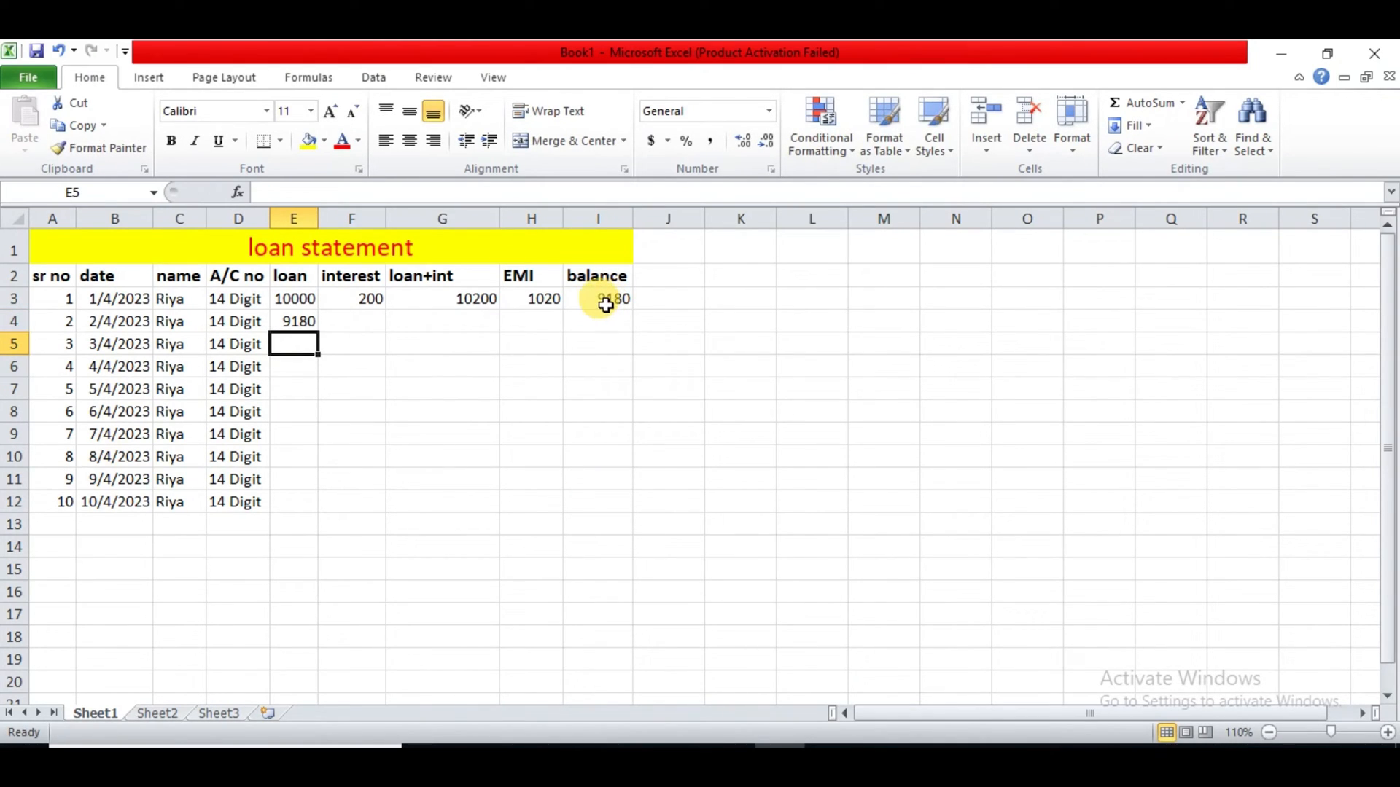
Step: Enter 0 as the second month's interest in F4
{"action": "left_click", "coordinate": [339, 318]}
{"action": "type", "text": "0"}
{"action": "key", "text": "Return"}
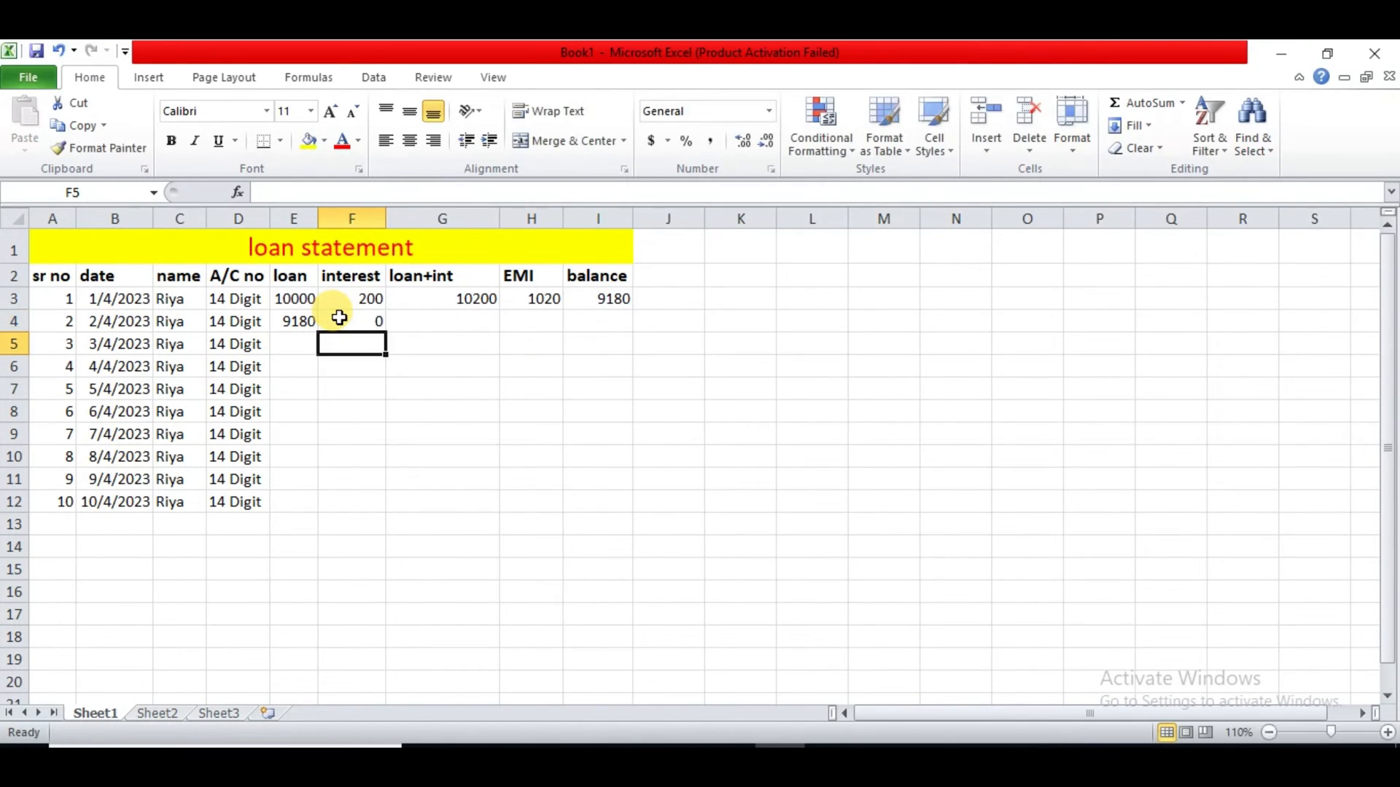
Step: Fill the interest value 0 down from F4 through F12
{"action": "left_click", "coordinate": [339, 317]}
{"action": "key", "text": "shift+Down"}
{"action": "key", "text": "shift+Down"}
{"action": "key", "text": "shift+Down"}
{"action": "key", "text": "shift+Down"}
{"action": "key", "text": "shift+Down"}
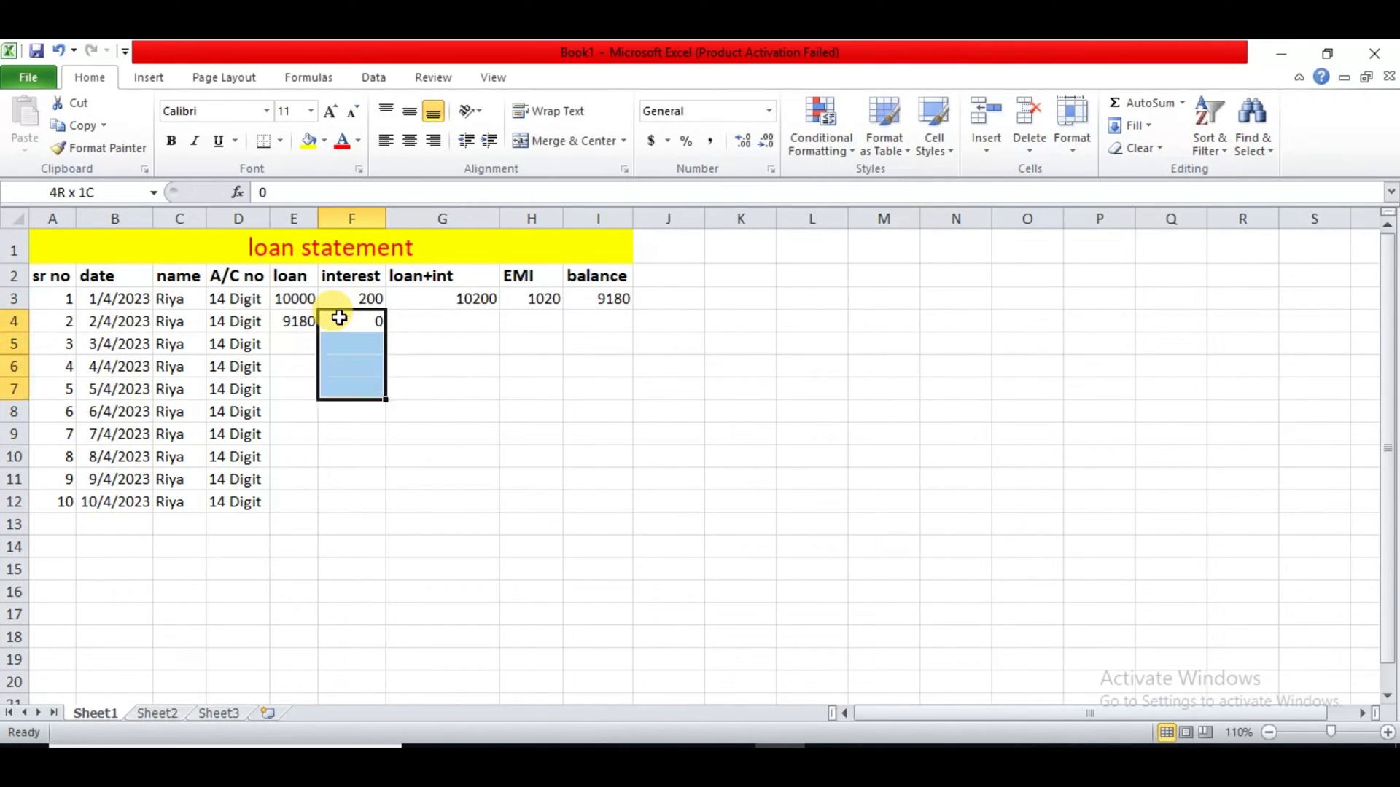
{"action": "key", "text": "shift+Down"}
{"action": "key", "text": "shift+Down"}
{"action": "key", "text": "shift+Down"}
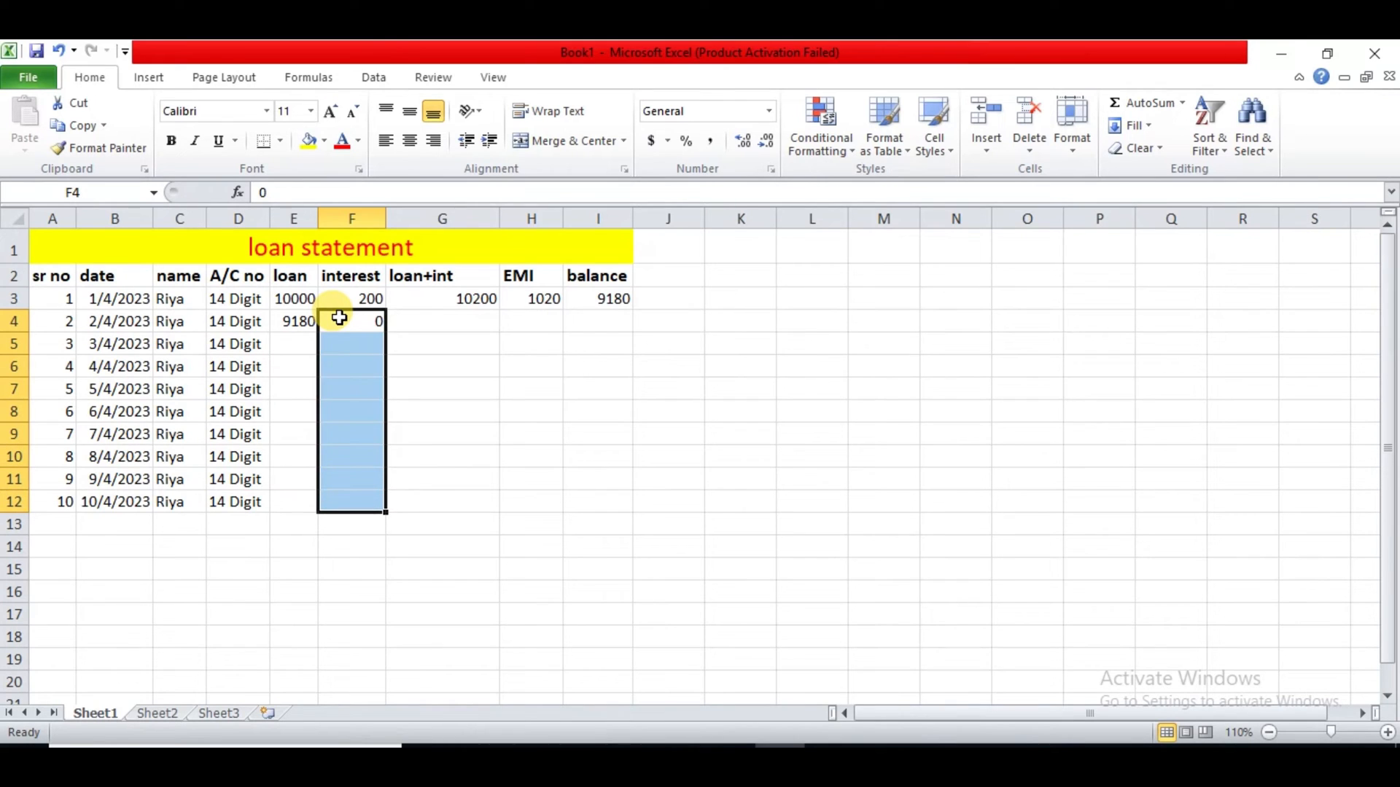
{"action": "key", "text": "ctrl+d"}
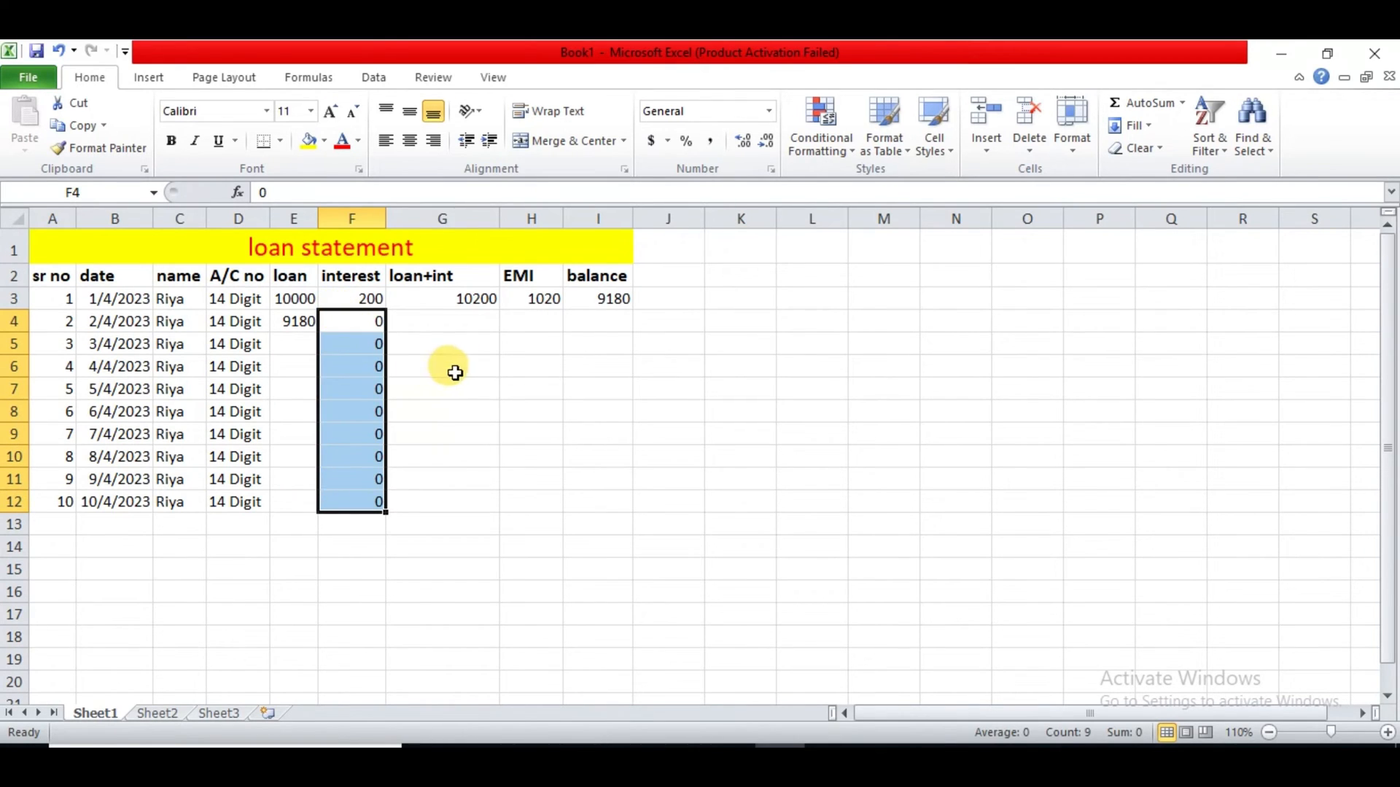
{"action": "left_click", "coordinate": [537, 318]}
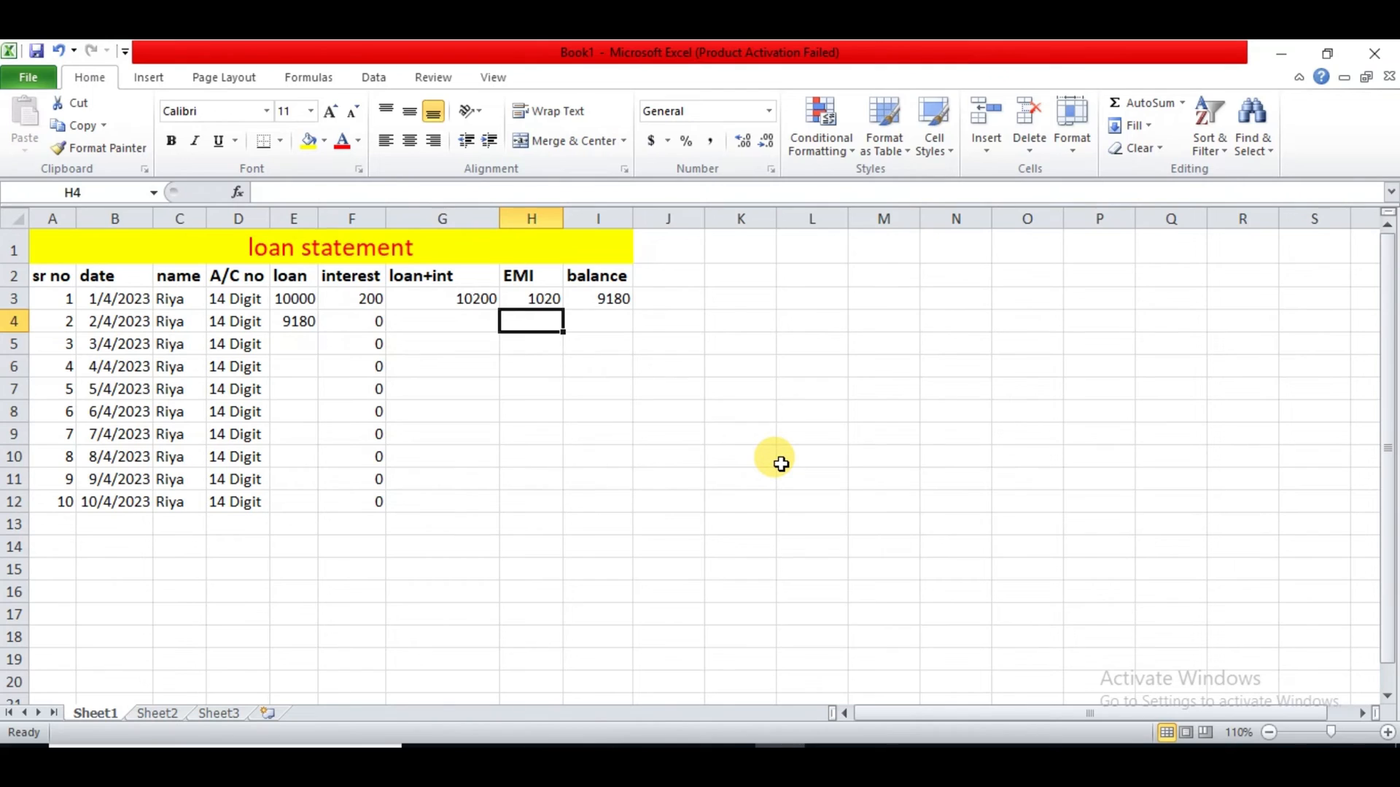
Step: Repeat the first month's EMI by entering =H3 in H4, and fill it down through H12
{"action": "type", "text": "=H3"}
{"action": "key", "text": "Return"}
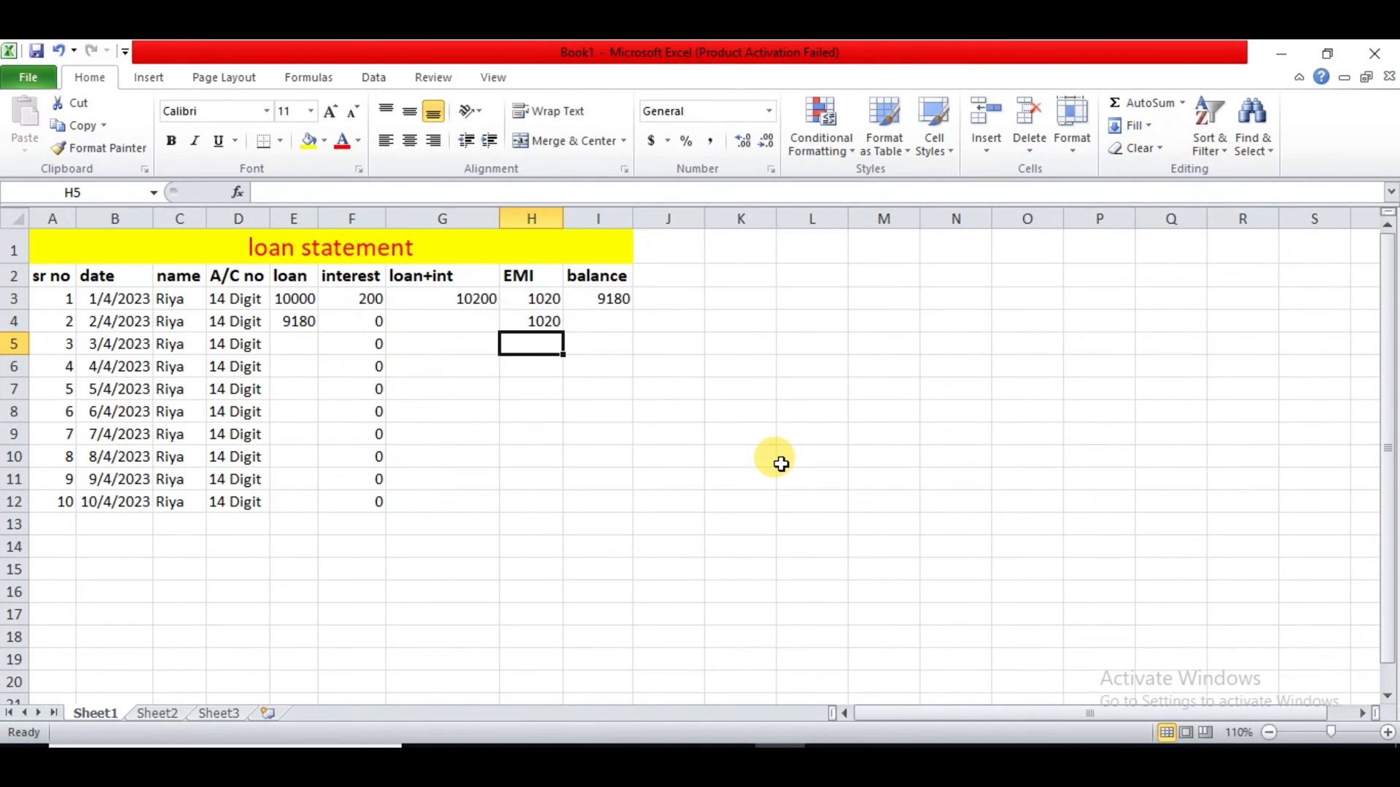
{"action": "left_click", "coordinate": [543, 319]}
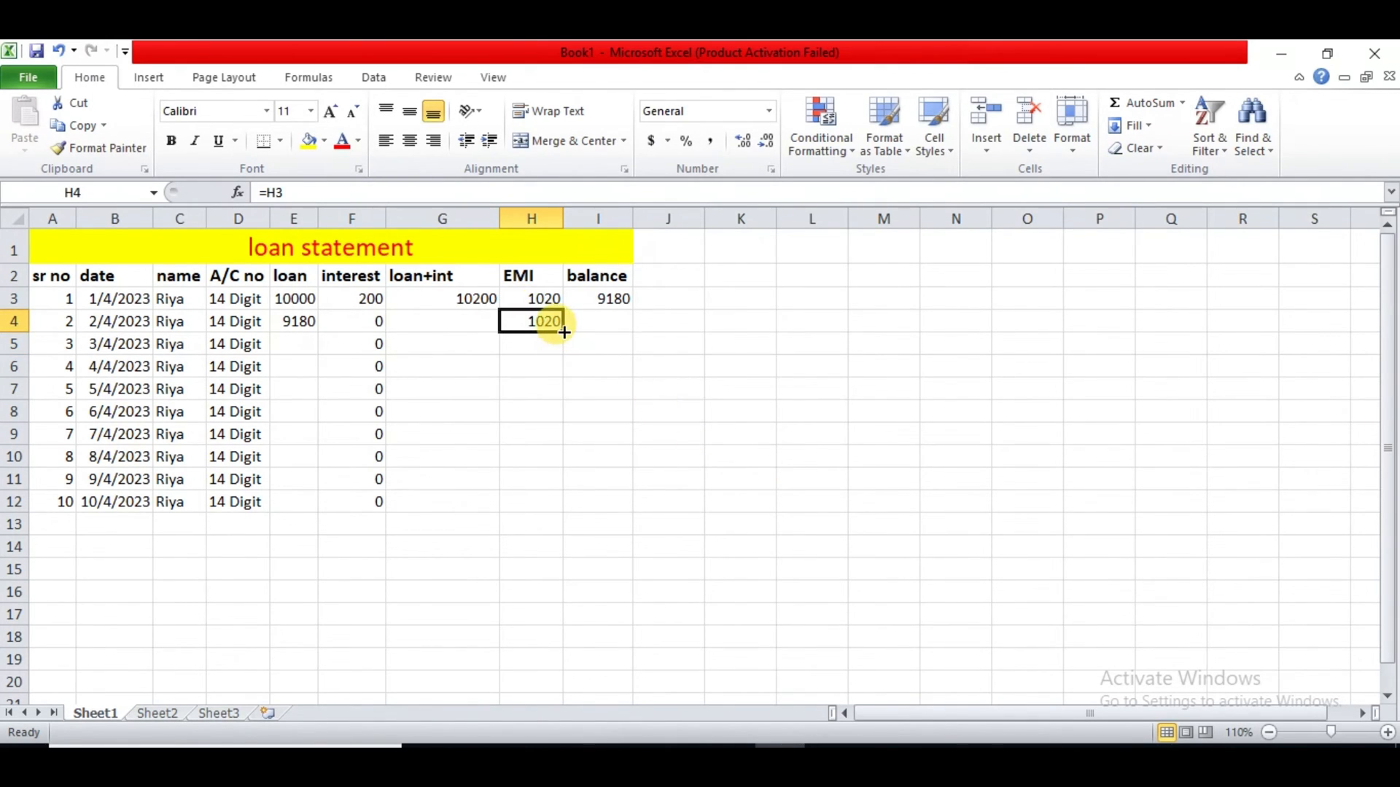
{"action": "left_click_drag", "start_coordinate": [563, 331], "coordinate": [558, 504]}
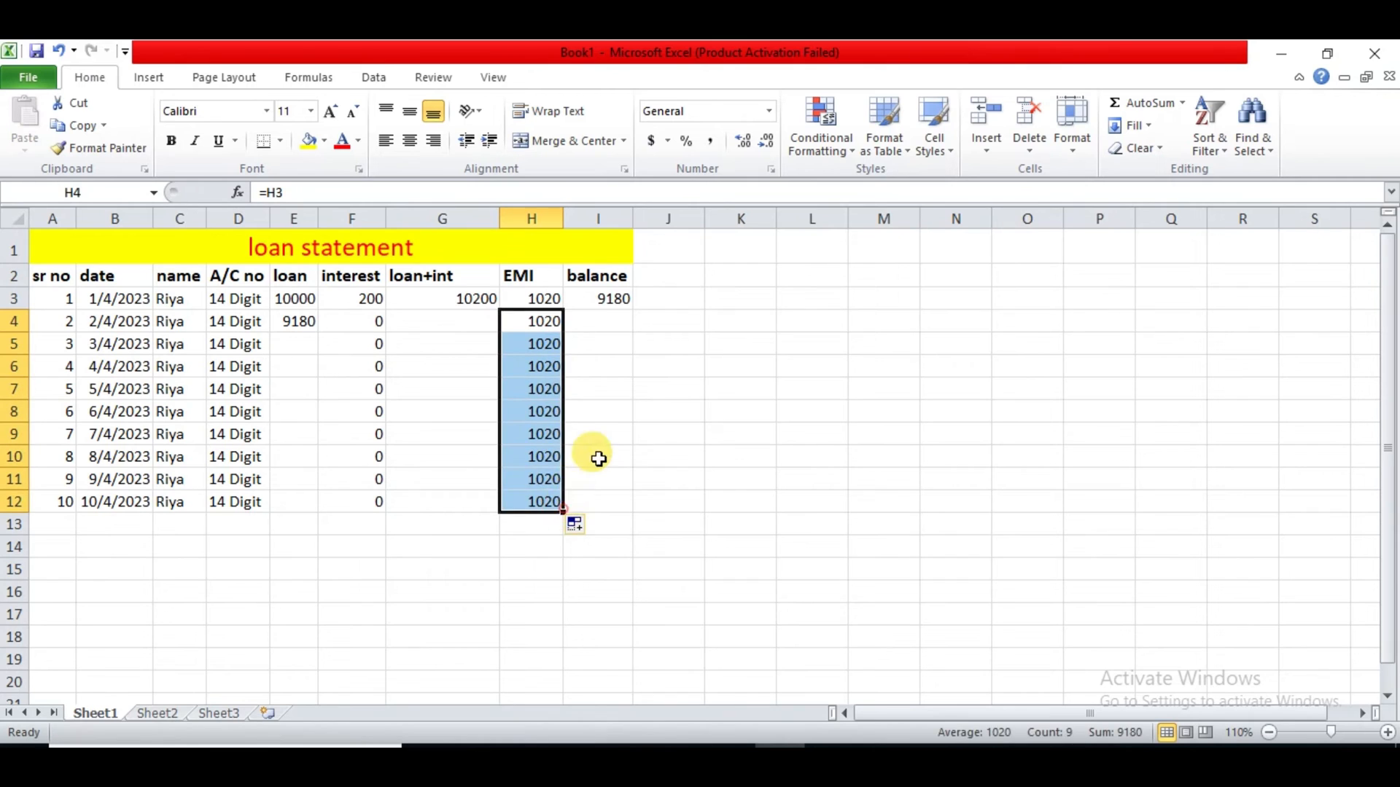
Step: Review the EMI values in H3:H12 and the interest values in column F
{"action": "left_click", "coordinate": [599, 457]}
{"action": "double_click", "coordinate": [604, 452]}
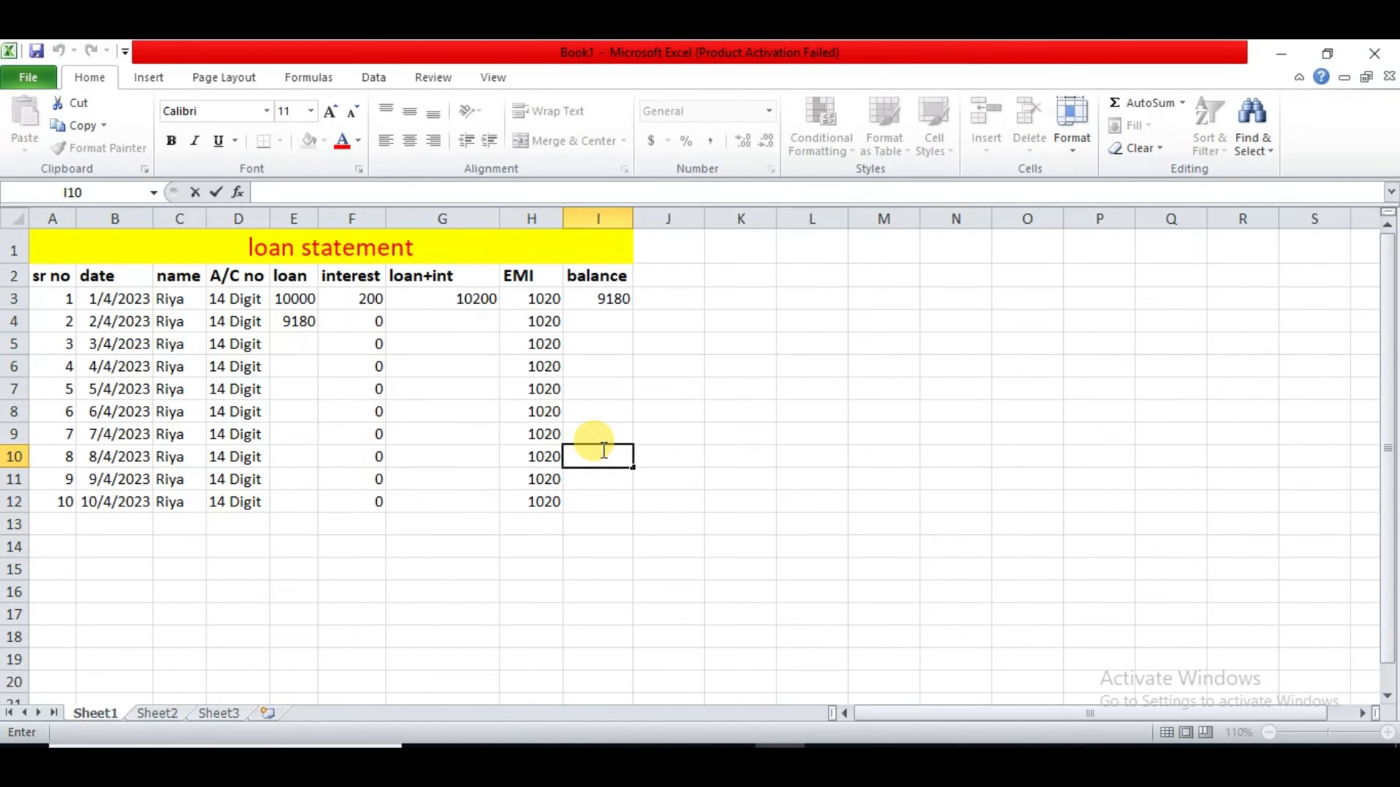
{"action": "left_click", "coordinate": [583, 545]}
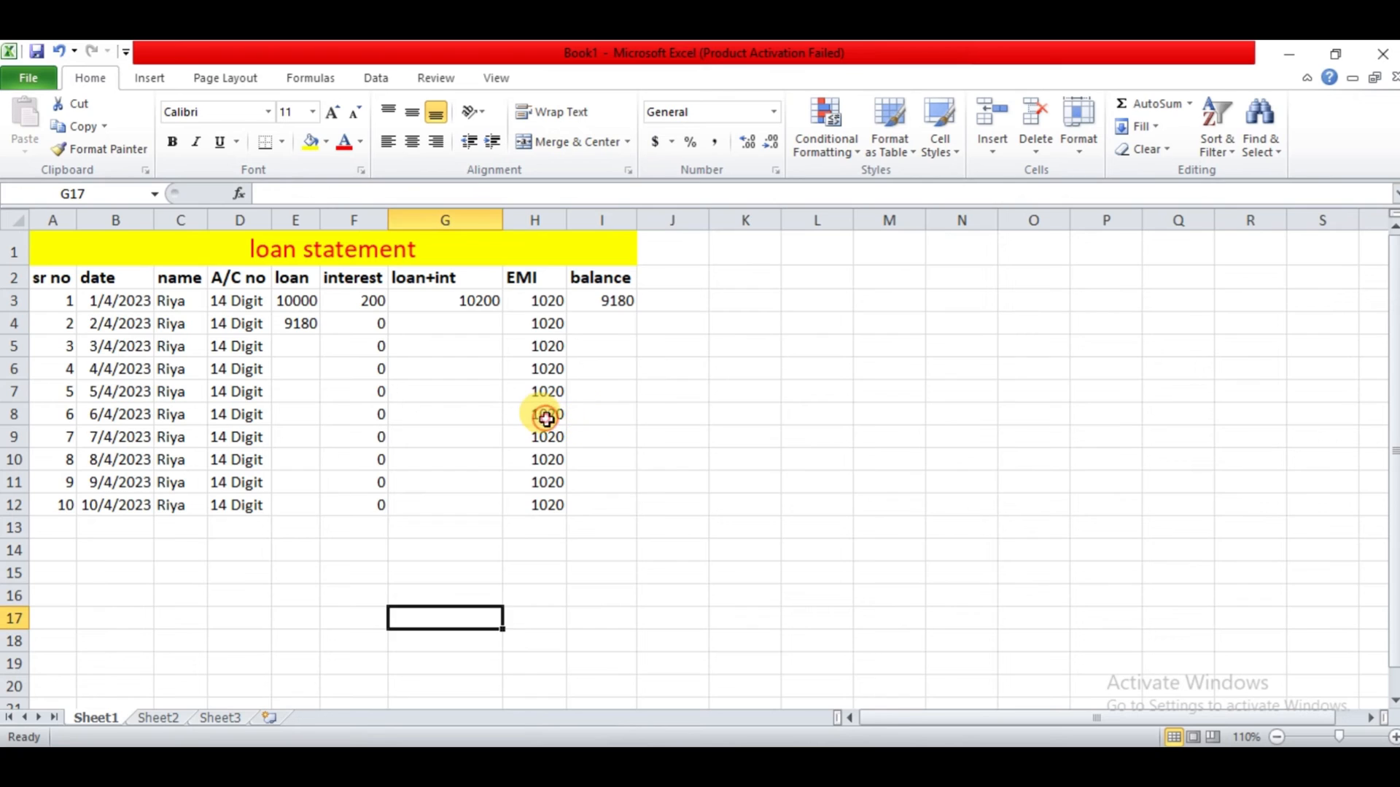
{"action": "left_click", "coordinate": [524, 274]}
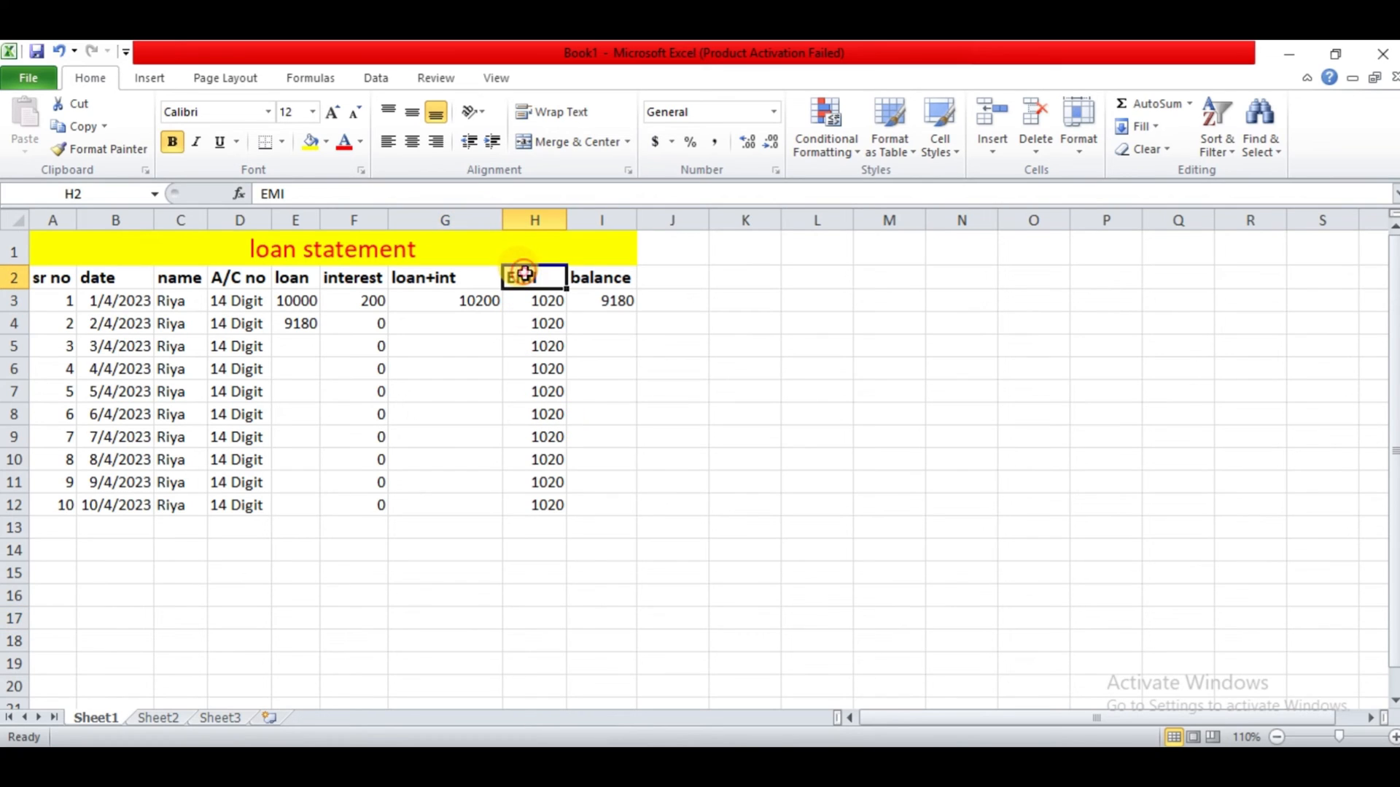
{"action": "left_click", "coordinate": [682, 342]}
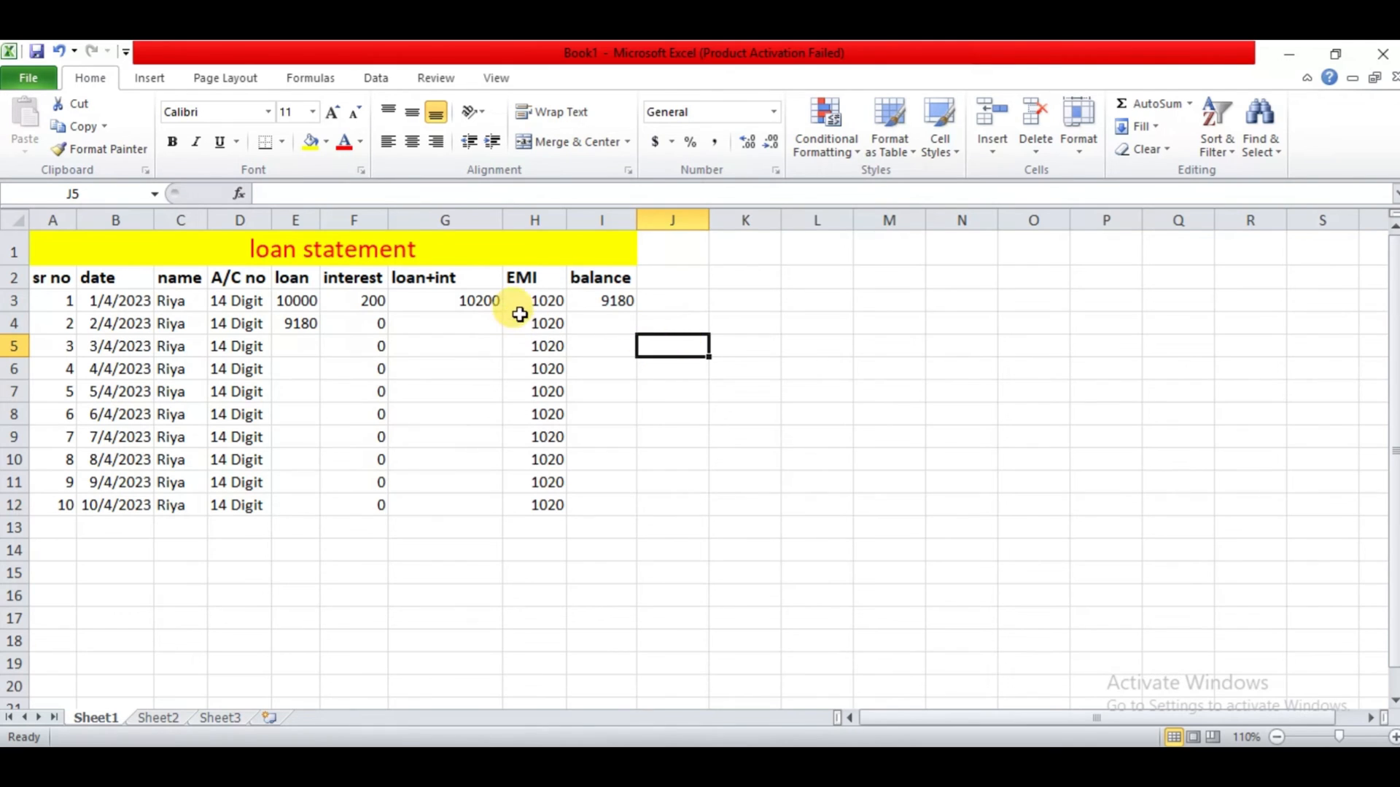
{"action": "left_click_drag", "start_coordinate": [546, 300], "coordinate": [542, 498]}
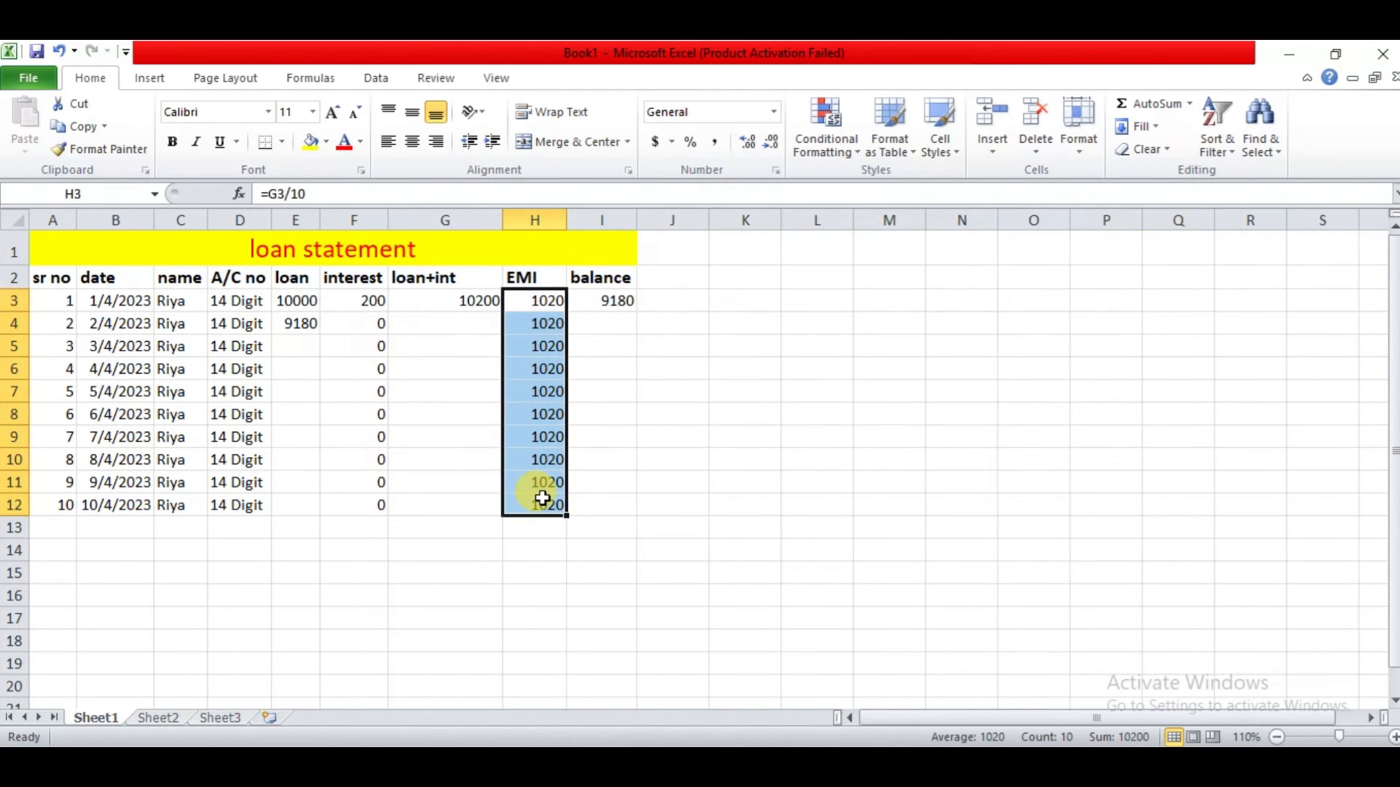
{"action": "left_click", "coordinate": [353, 323]}
{"action": "left_click", "coordinate": [357, 299]}
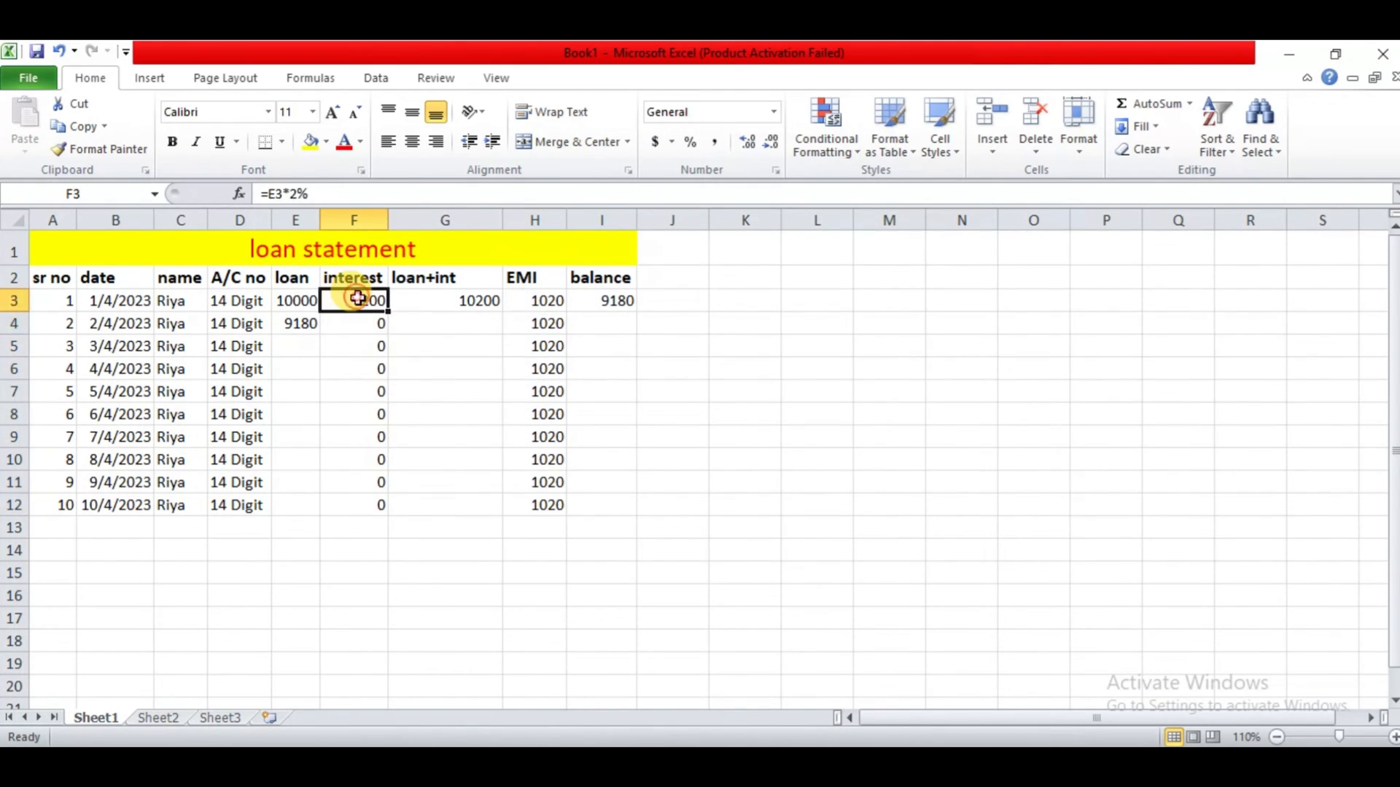
{"action": "left_click_drag", "start_coordinate": [369, 321], "coordinate": [370, 522]}
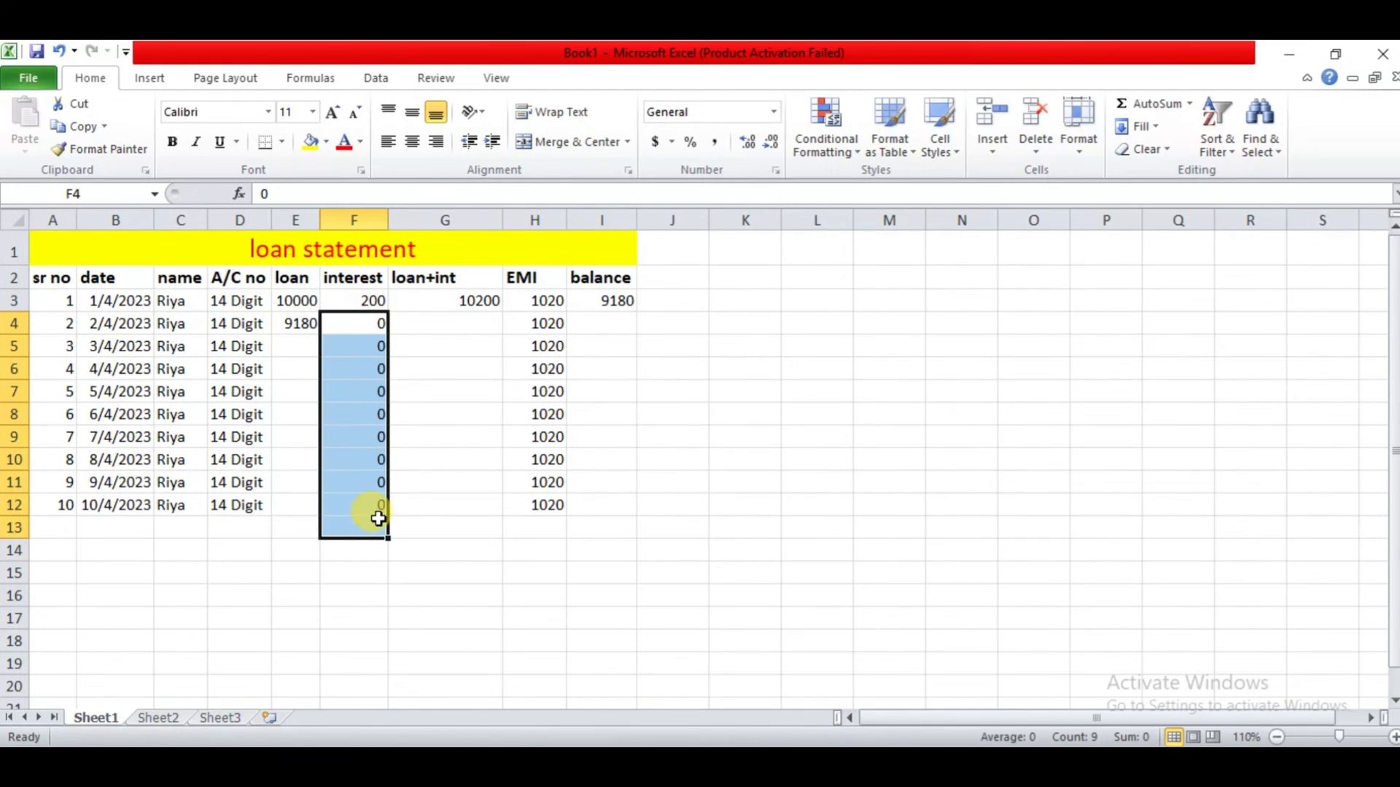
{"action": "left_click", "coordinate": [433, 317]}
{"action": "left_click", "coordinate": [438, 485]}
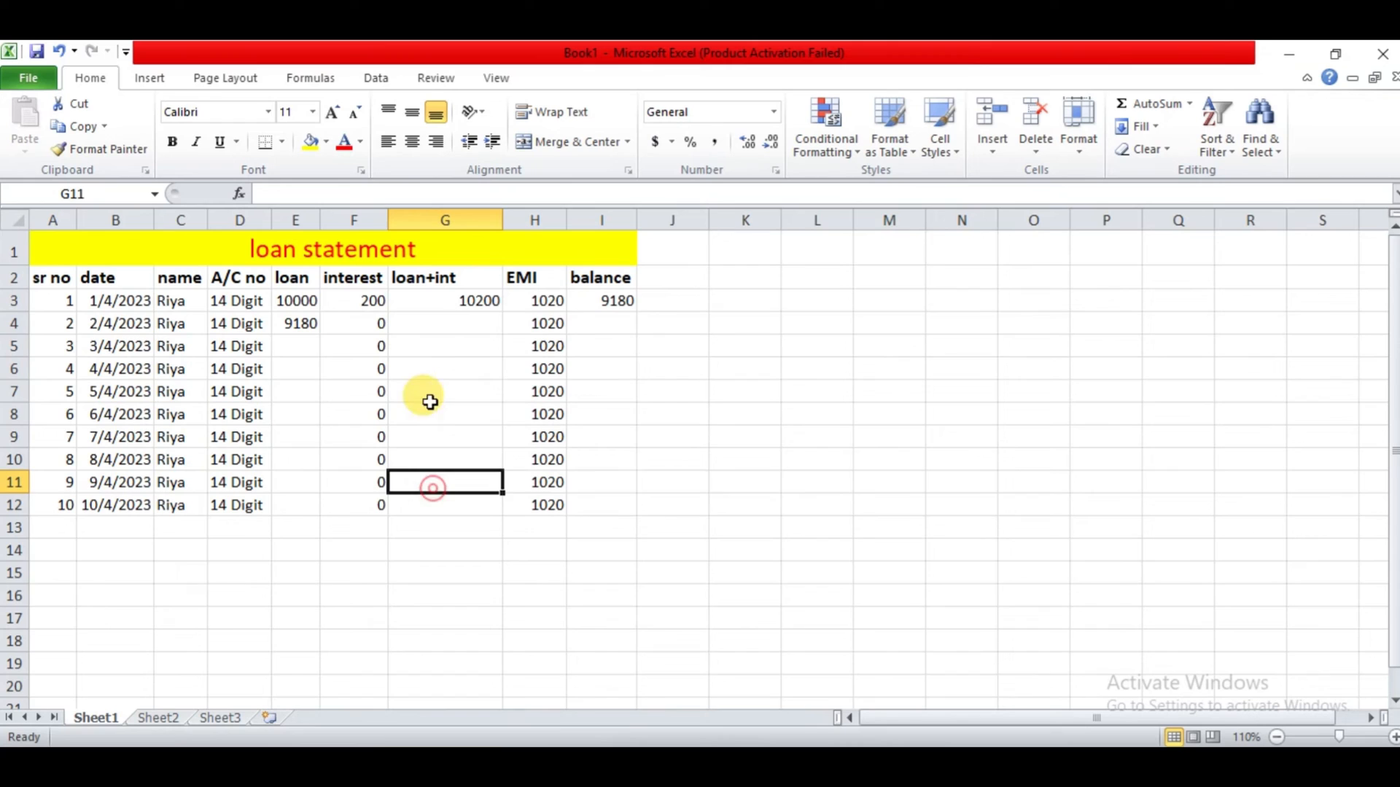
Step: Calculate the second month's loan plus interest in G4 with the formula =E4+F4
{"action": "left_click", "coordinate": [428, 326]}
{"action": "type", "text": "="}
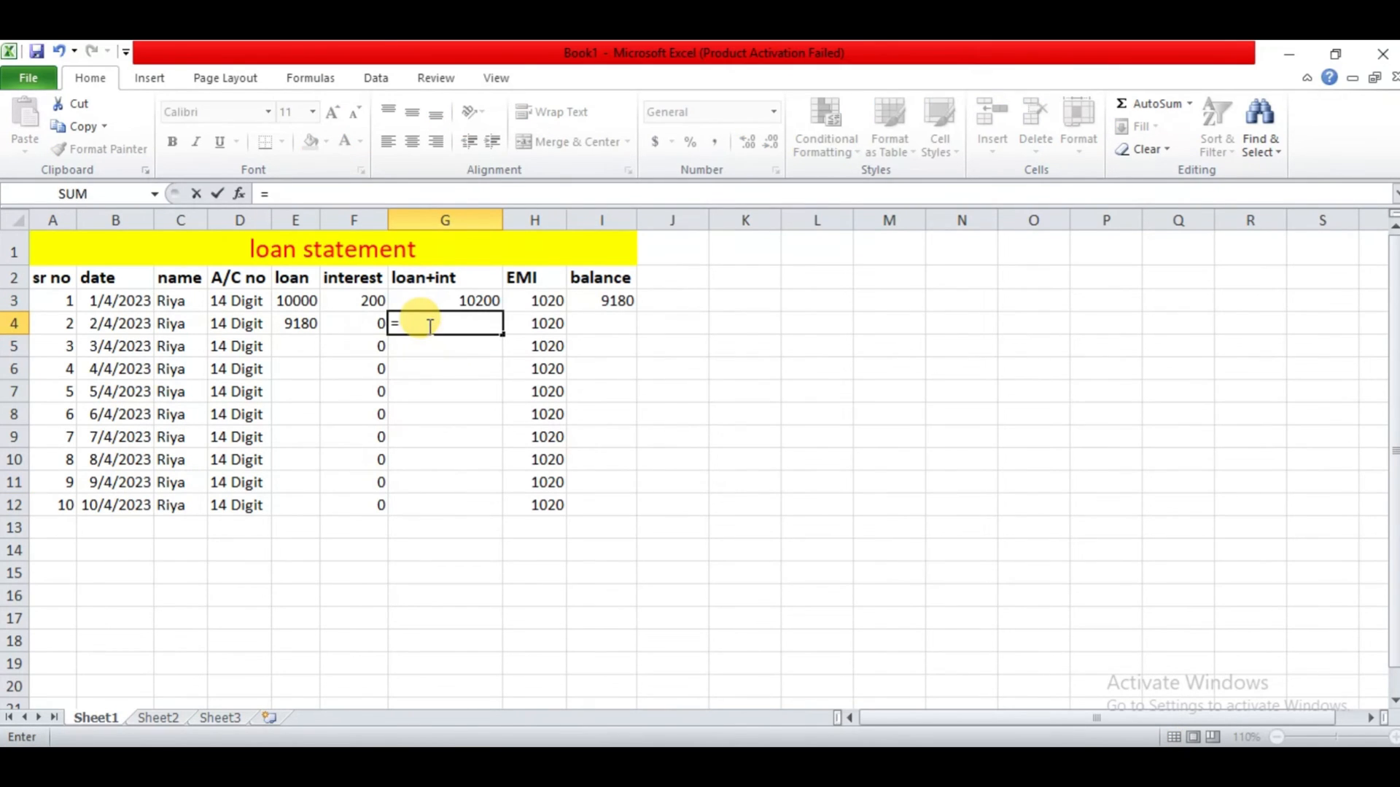
{"action": "key", "text": "Left"}
{"action": "key", "text": "Left"}
{"action": "type", "text": "+"}
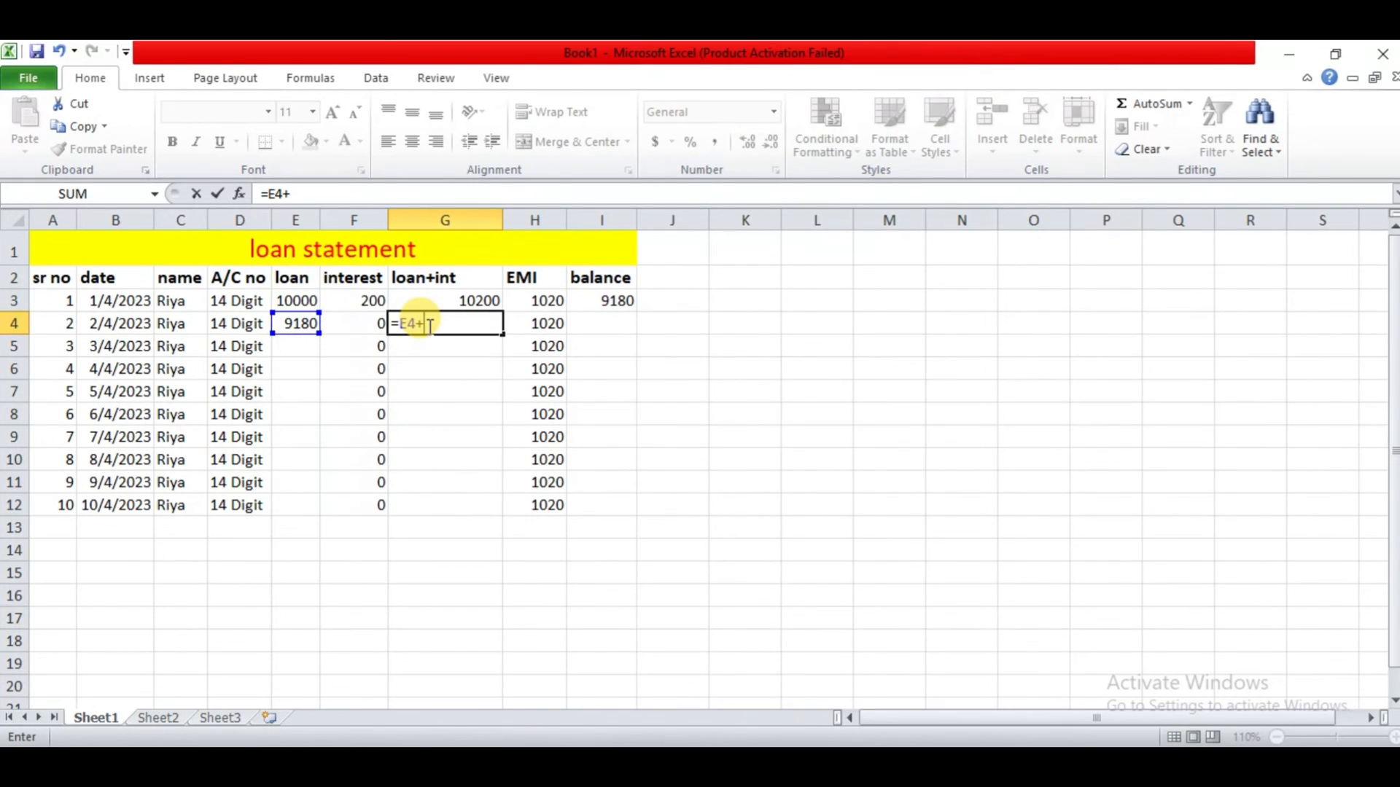
{"action": "key", "text": "Left"}
{"action": "key", "text": "Return"}
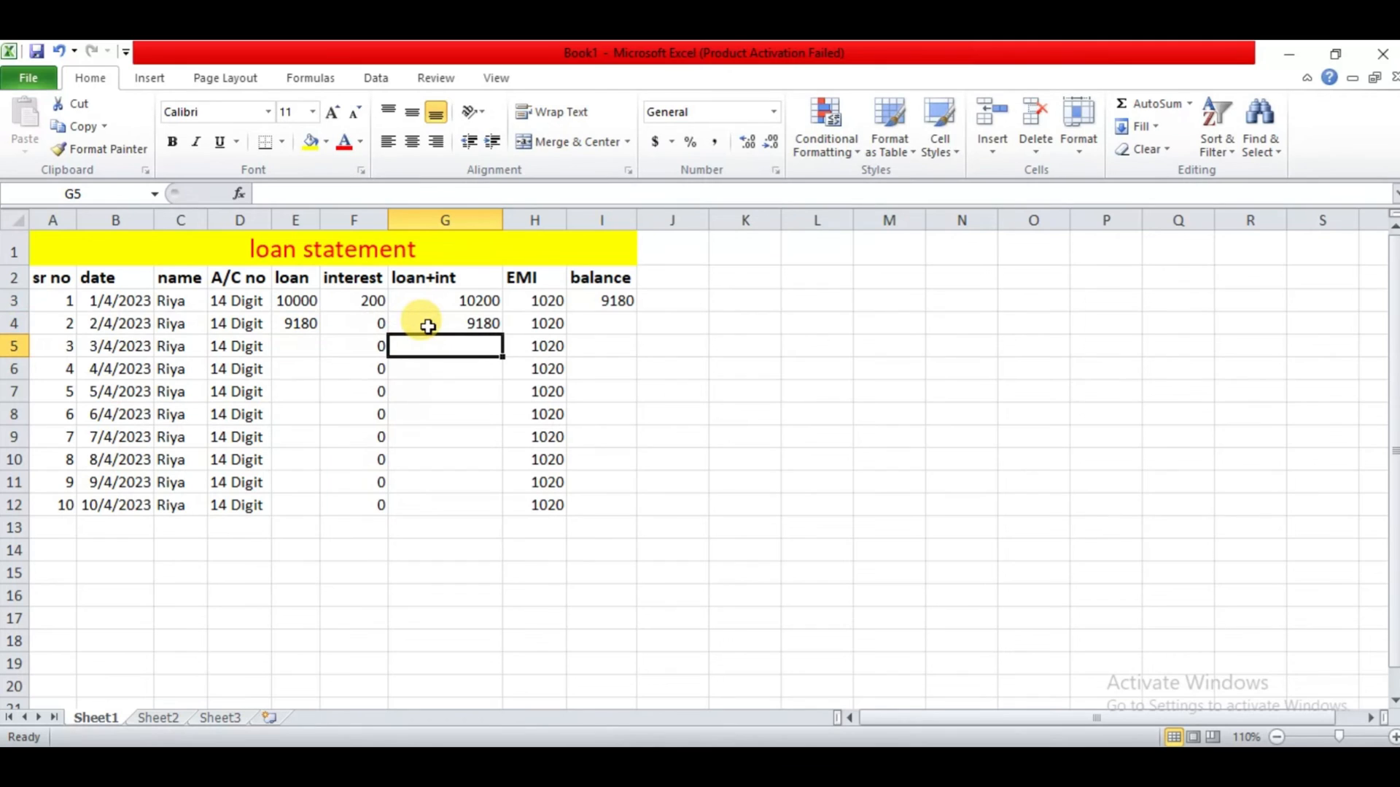
Step: Calculate the second month's balance in I4 with the formula =G4-H4
{"action": "left_click", "coordinate": [594, 328]}
{"action": "type", "text": "="}
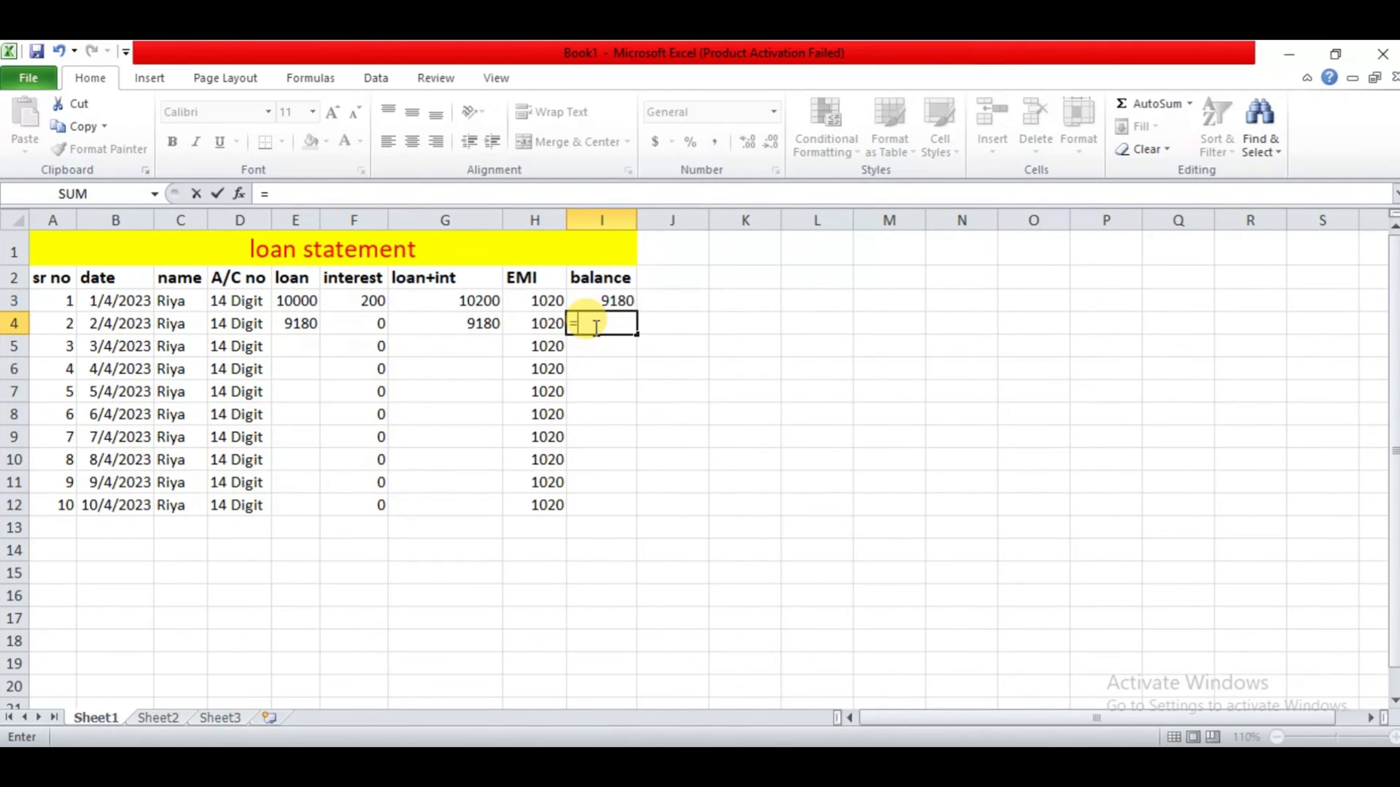
{"action": "key", "text": "Left"}
{"action": "key", "text": "Left"}
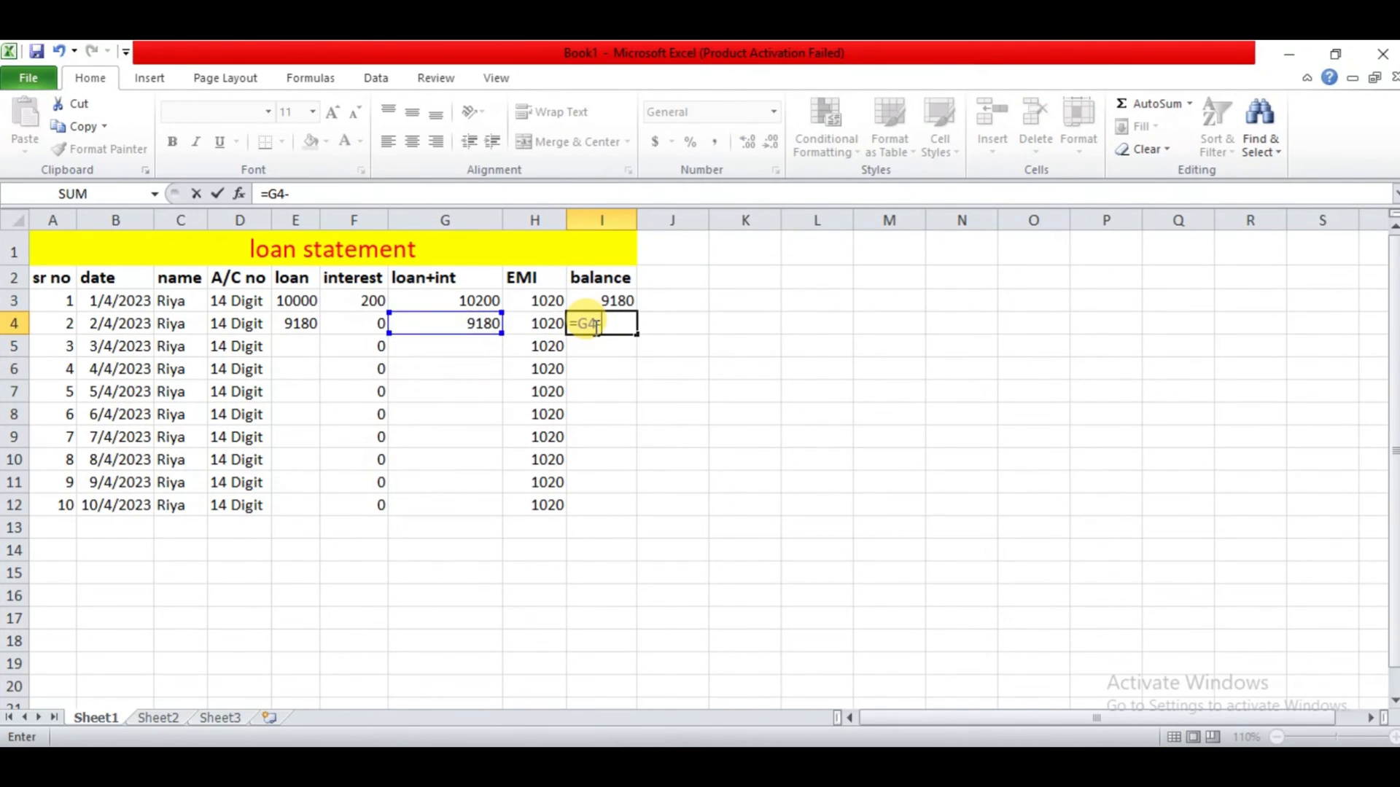
{"action": "type", "text": "-"}
{"action": "key", "text": "Left"}
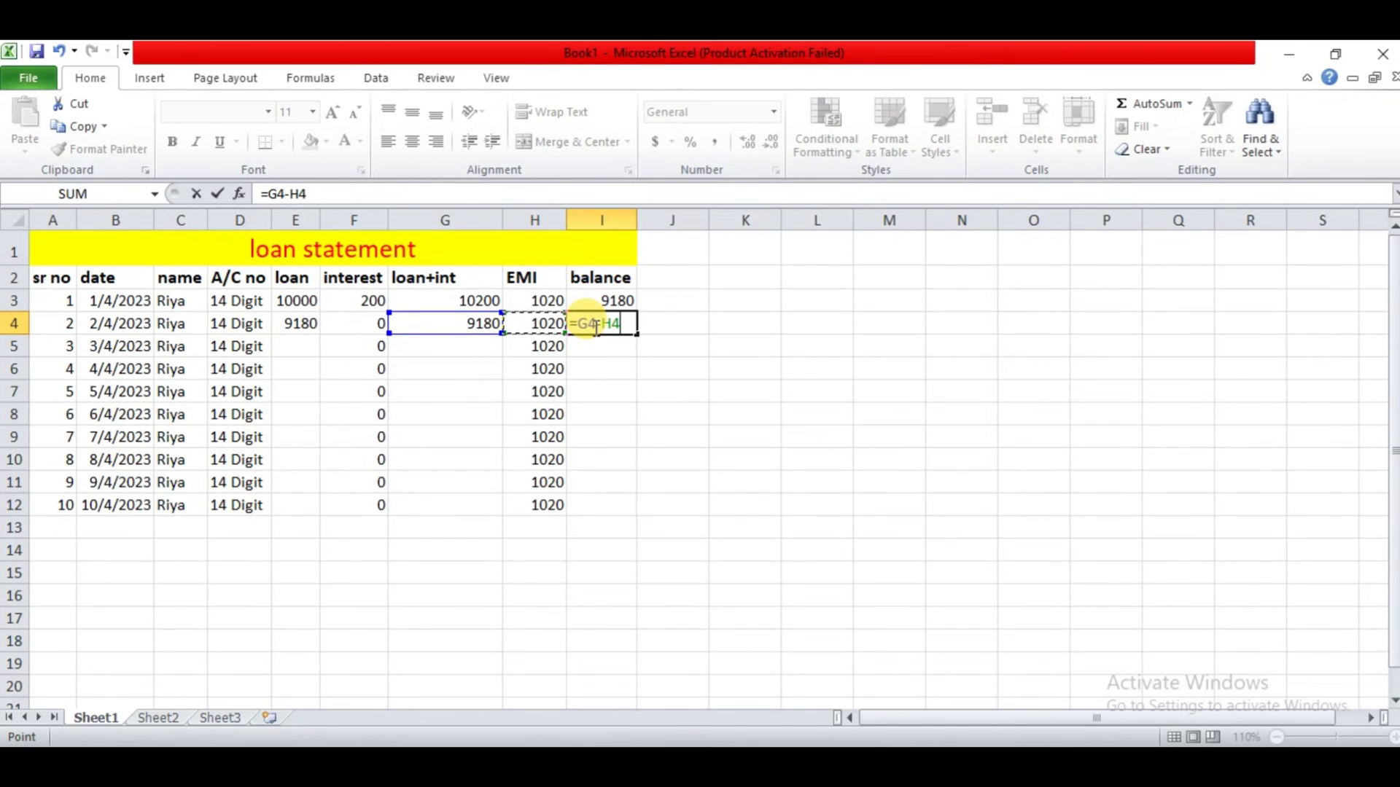
{"action": "key", "text": "Return"}
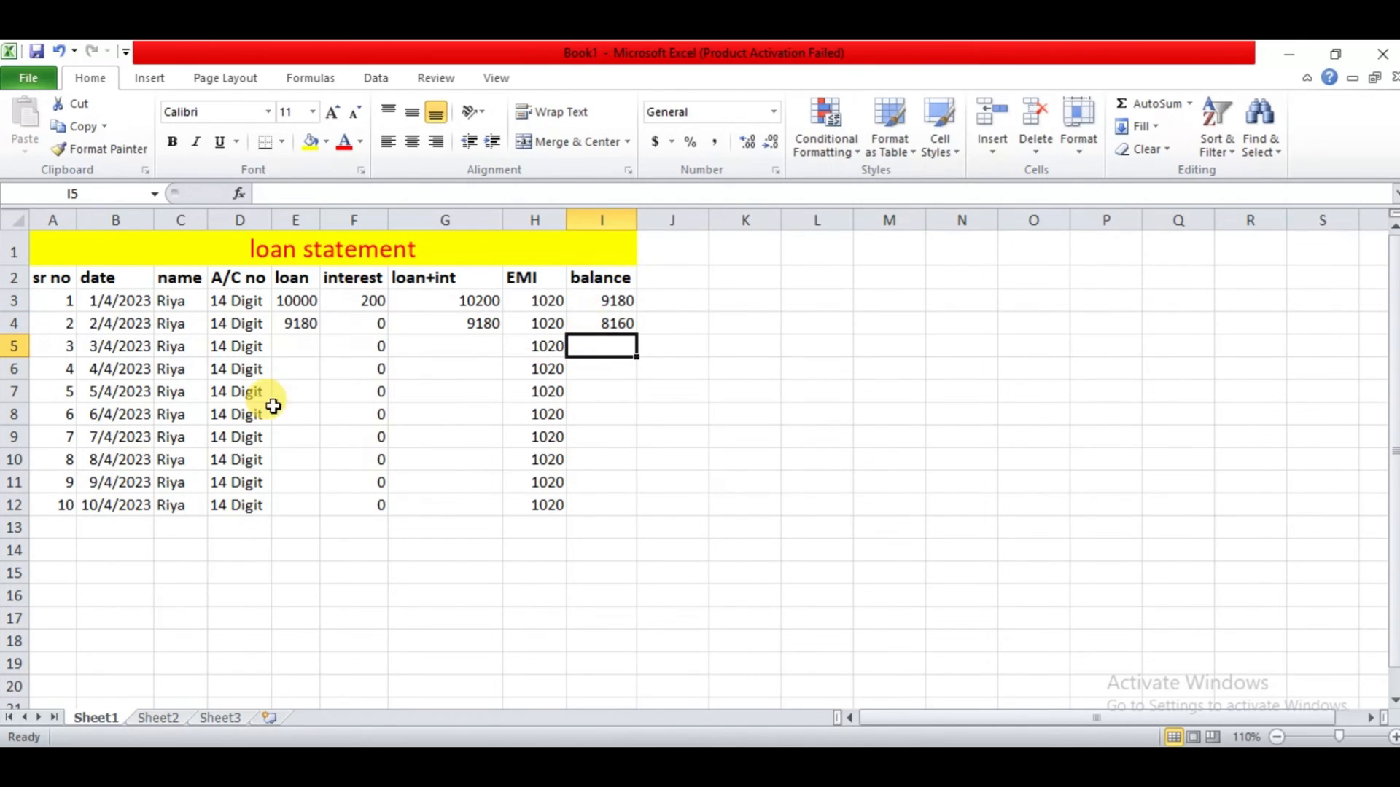
Step: Carry the second month's balance over as the third month's loan by entering =I4 in E5
{"action": "left_click", "coordinate": [290, 349]}
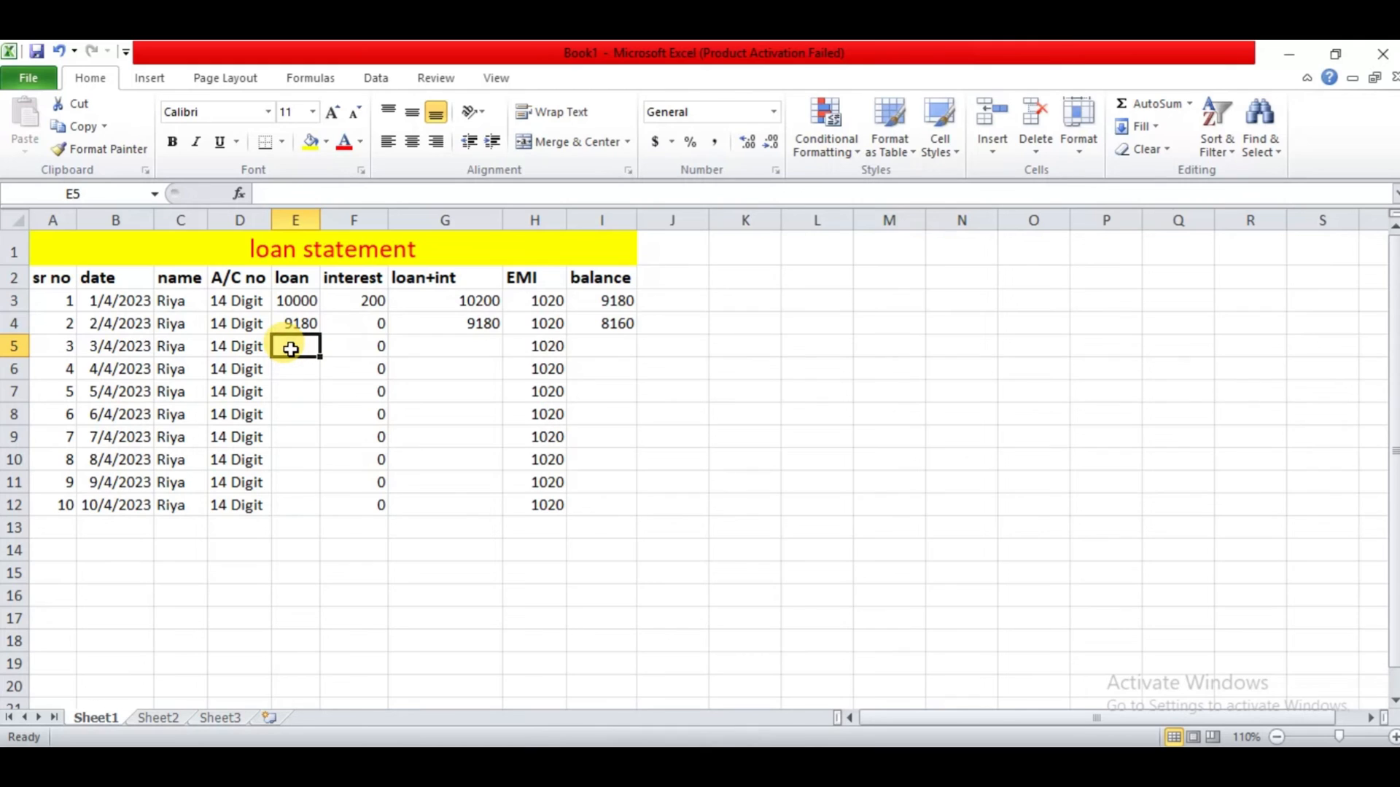
{"action": "type", "text": "="}
{"action": "left_click", "coordinate": [618, 323]}
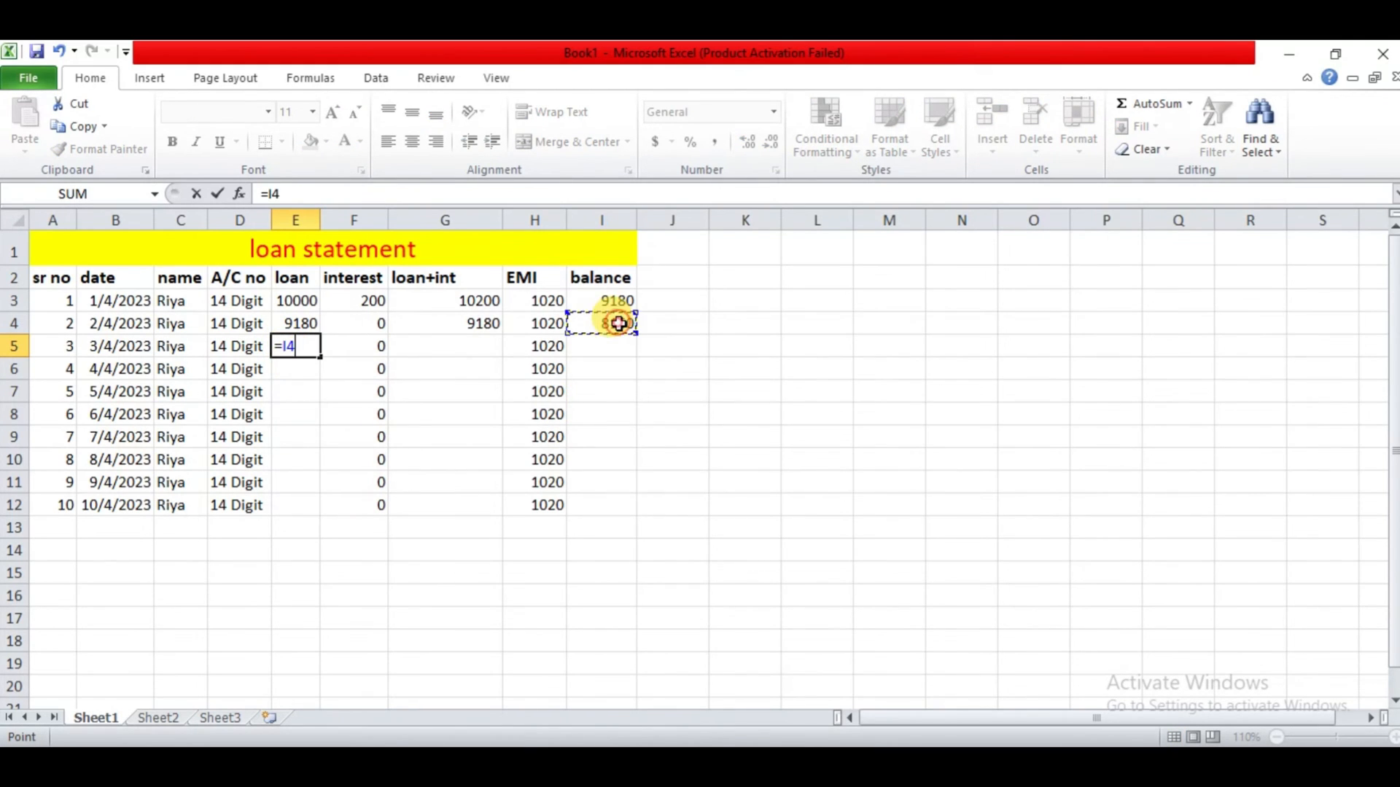
{"action": "key", "text": "Return"}
{"action": "key", "text": "Up"}
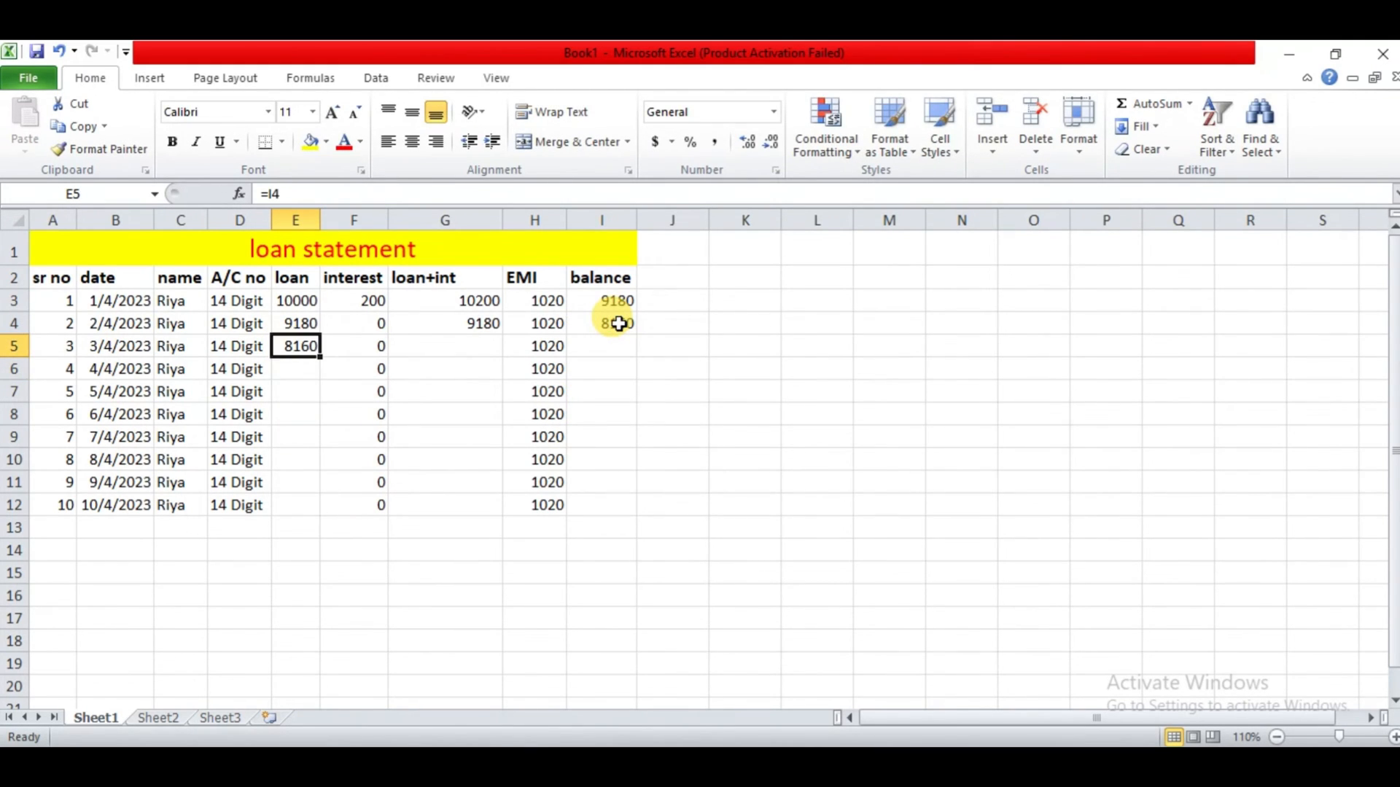
Step: Calculate the third month's loan plus interest in G5 with the formula =E5+F5
{"action": "key", "text": "Right"}
{"action": "key", "text": "Right"}
{"action": "type", "text": "="}
{"action": "key", "text": "Left"}
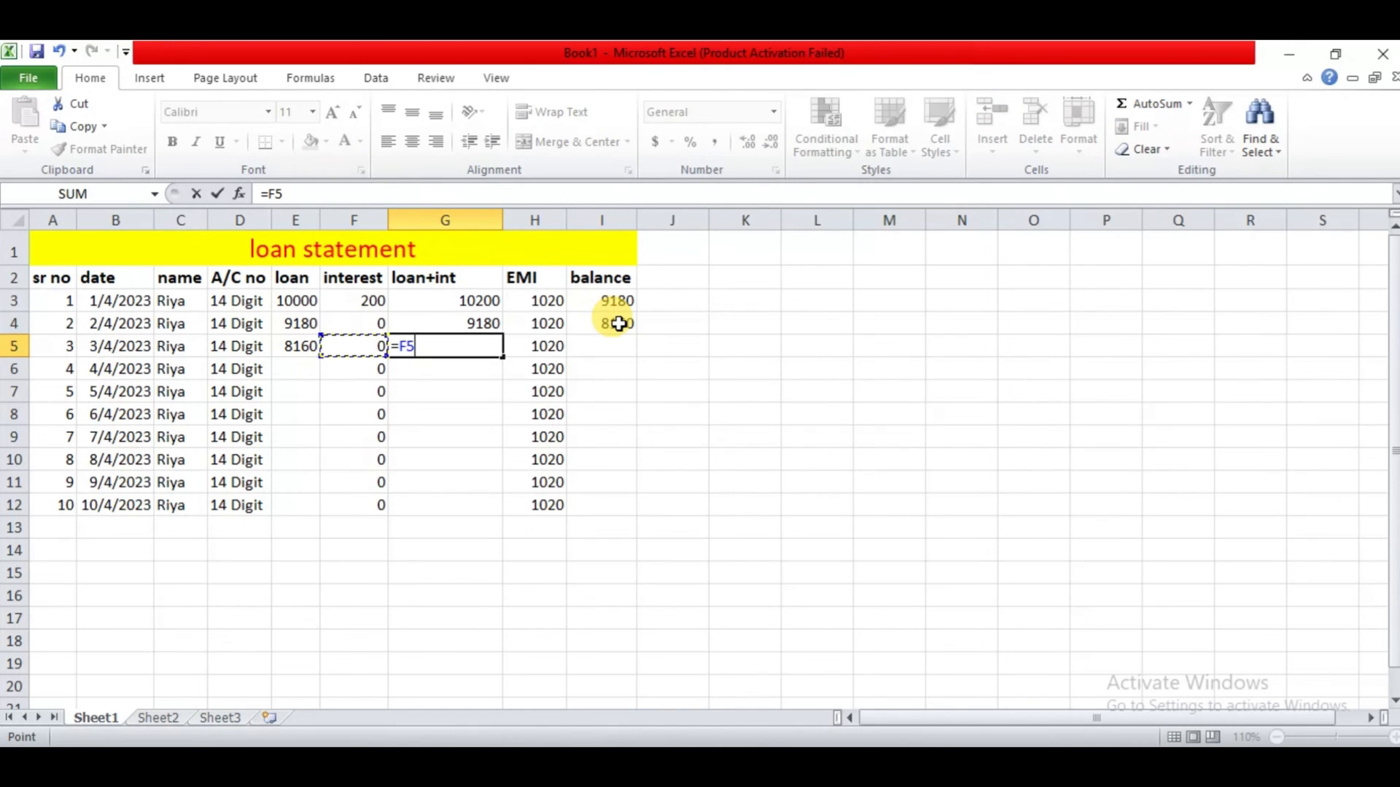
{"action": "key", "text": "Left"}
{"action": "type", "text": "+"}
{"action": "key", "text": "Left"}
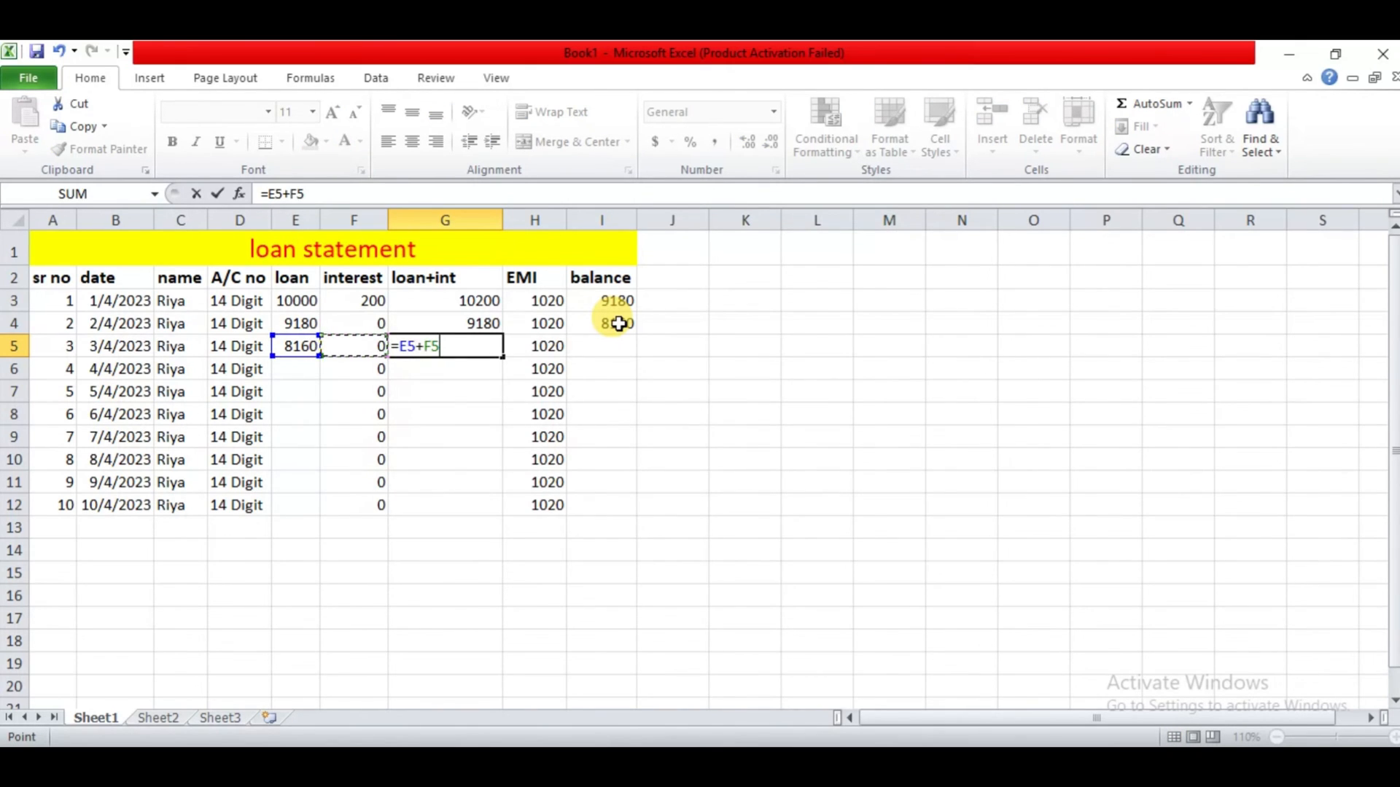
{"action": "key", "text": "Return"}
Step: Calculate the third month's balance in I5 with the formula =G5-H5
{"action": "key", "text": "Right"}
{"action": "key", "text": "Up"}
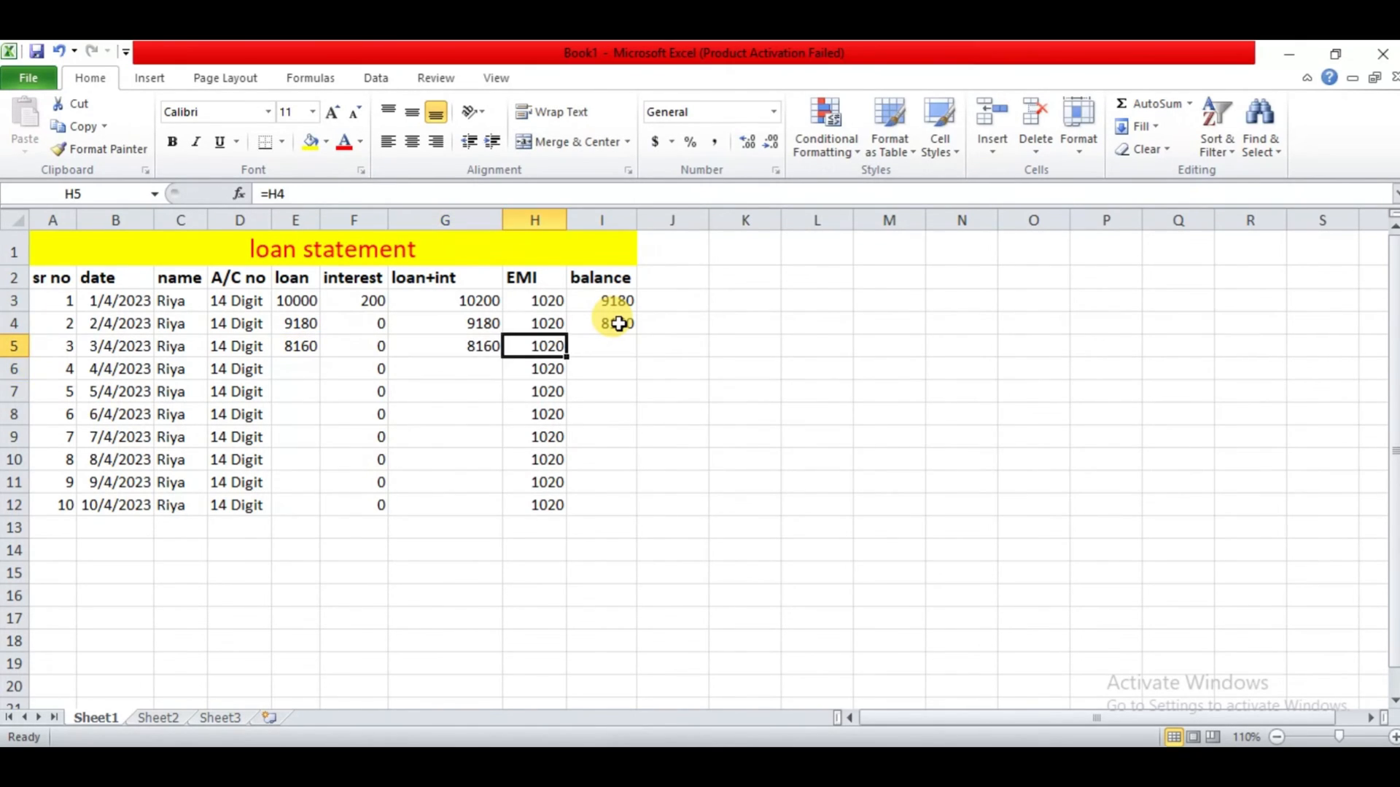
{"action": "key", "text": "Right"}
{"action": "type", "text": "="}
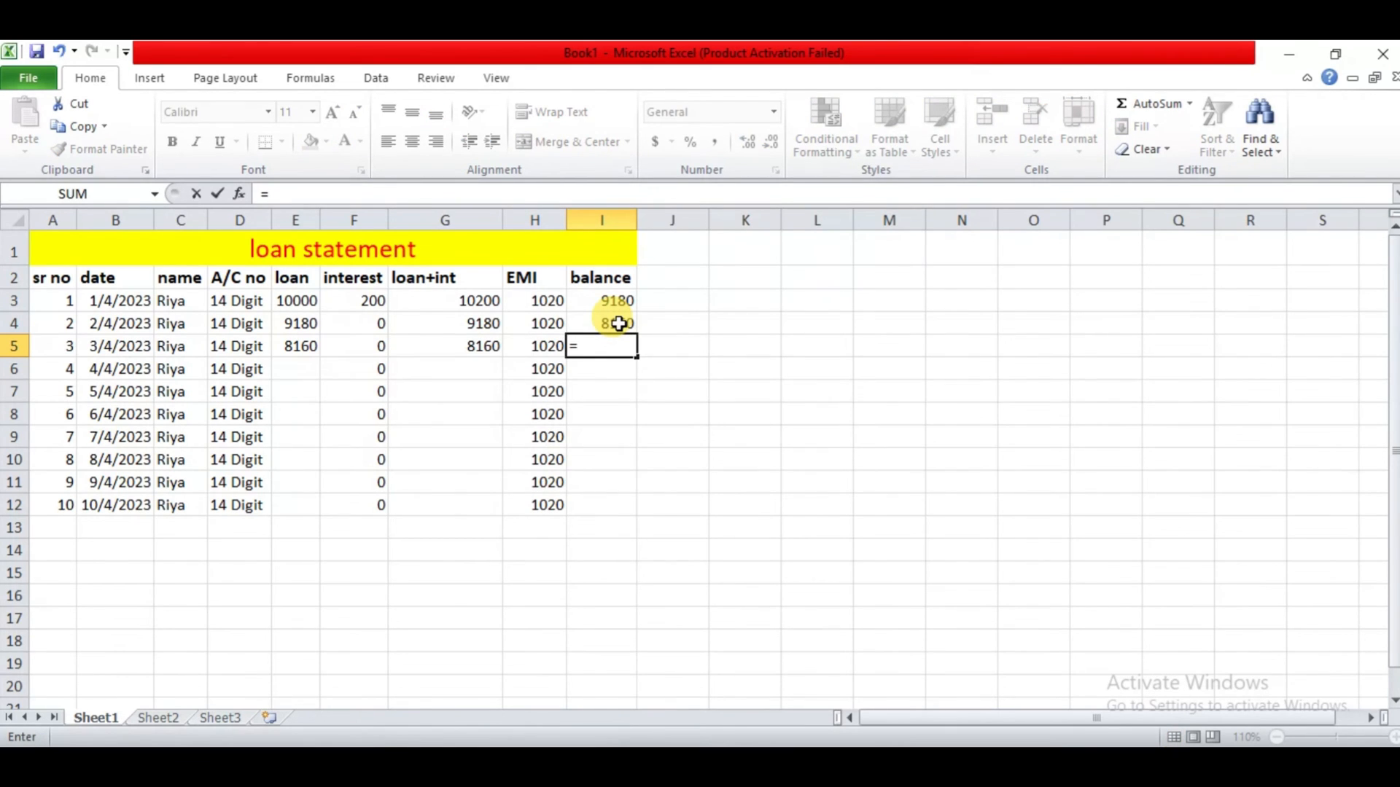
{"action": "key", "text": "Left"}
{"action": "key", "text": "Left"}
{"action": "type", "text": "-"}
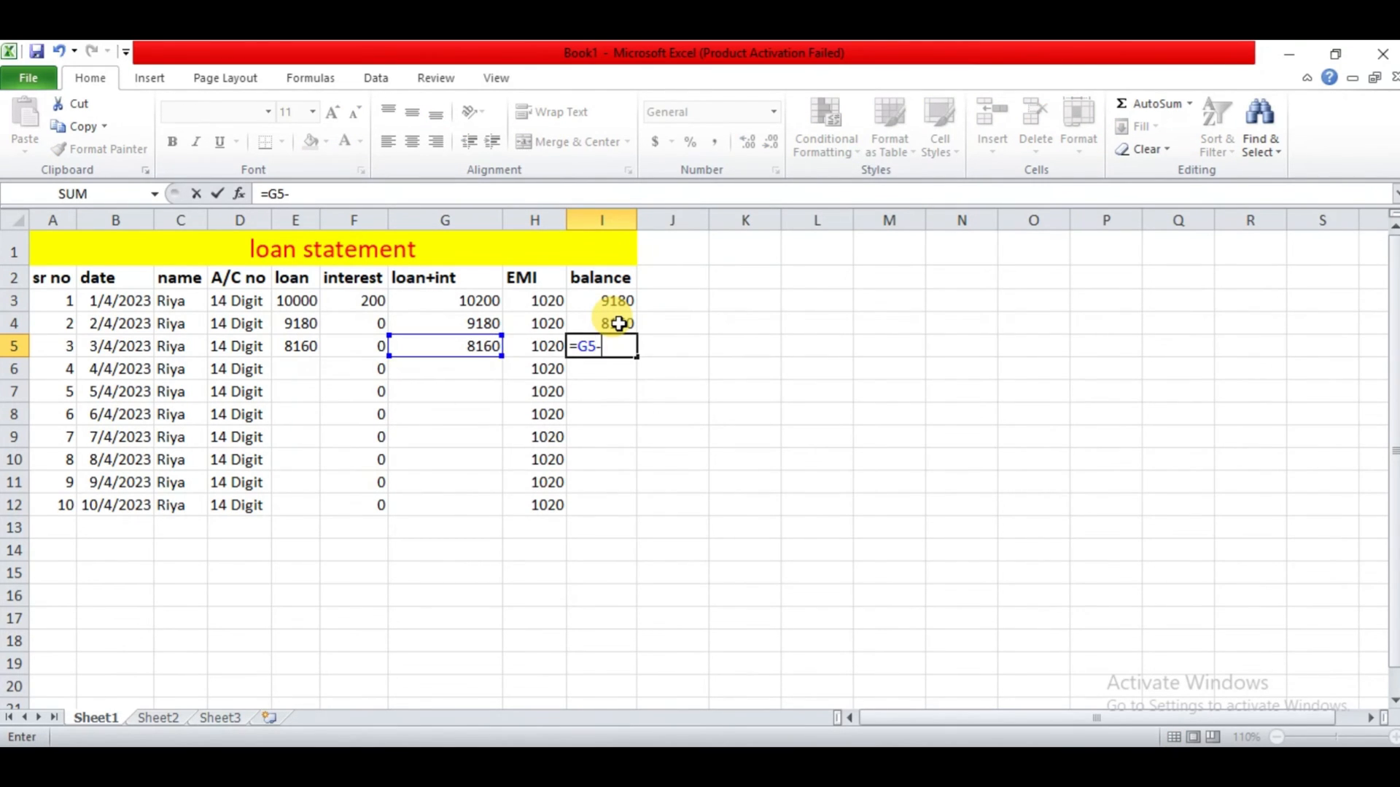
{"action": "key", "text": "Left"}
{"action": "key", "text": "Return"}
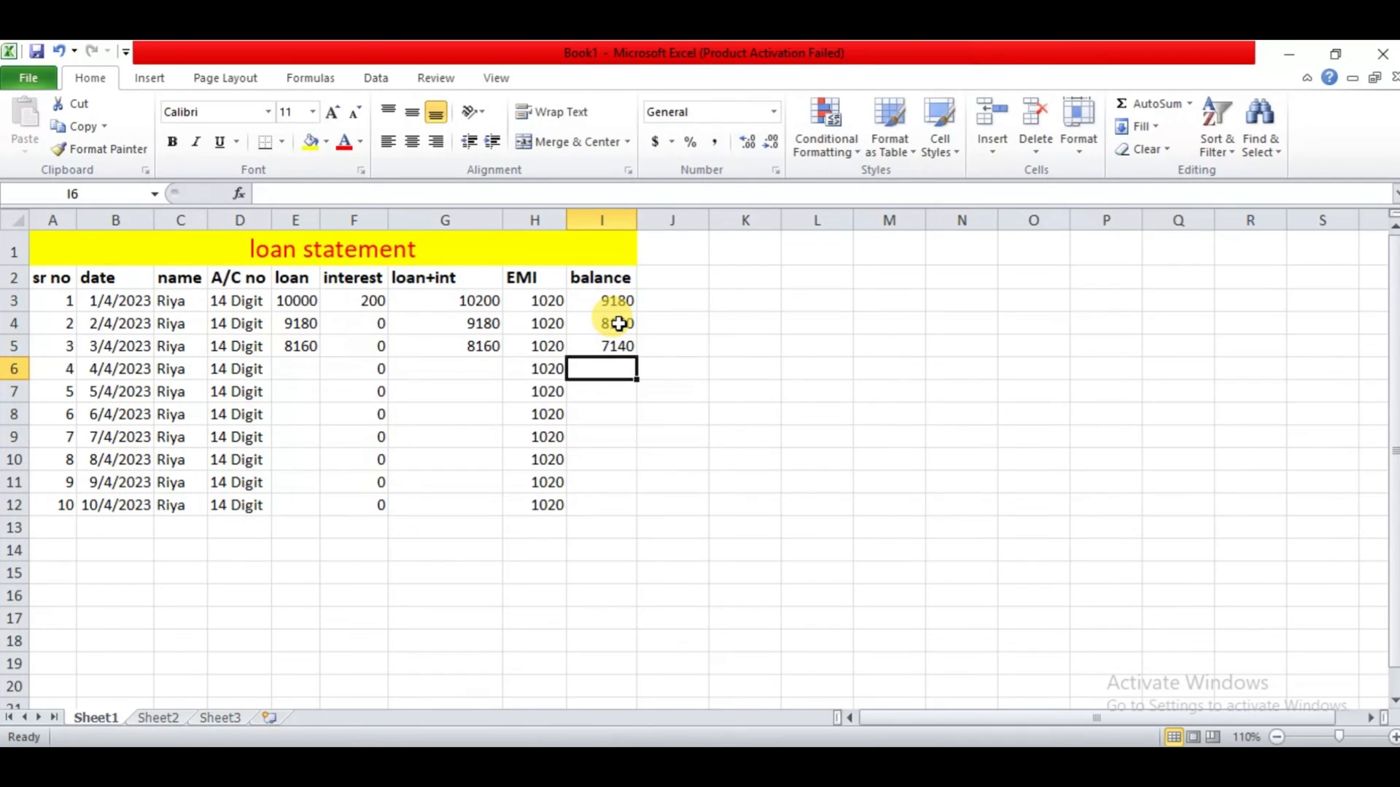
Step: Fill the loan, interest and loan+int cells E5:G5 and the balance formula in I5 down through row 12
{"action": "left_click_drag", "start_coordinate": [291, 347], "coordinate": [455, 502]}
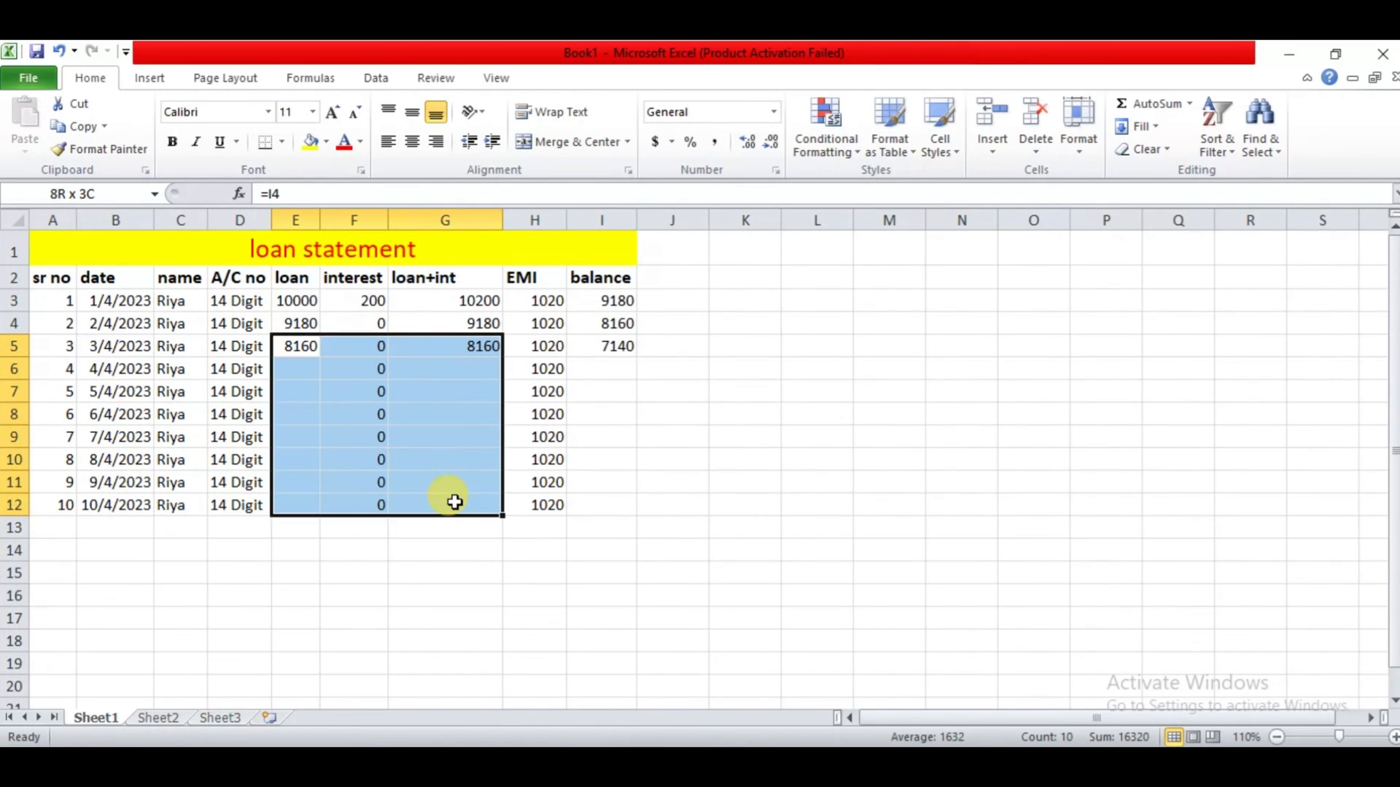
{"action": "key", "text": "ctrl+d"}
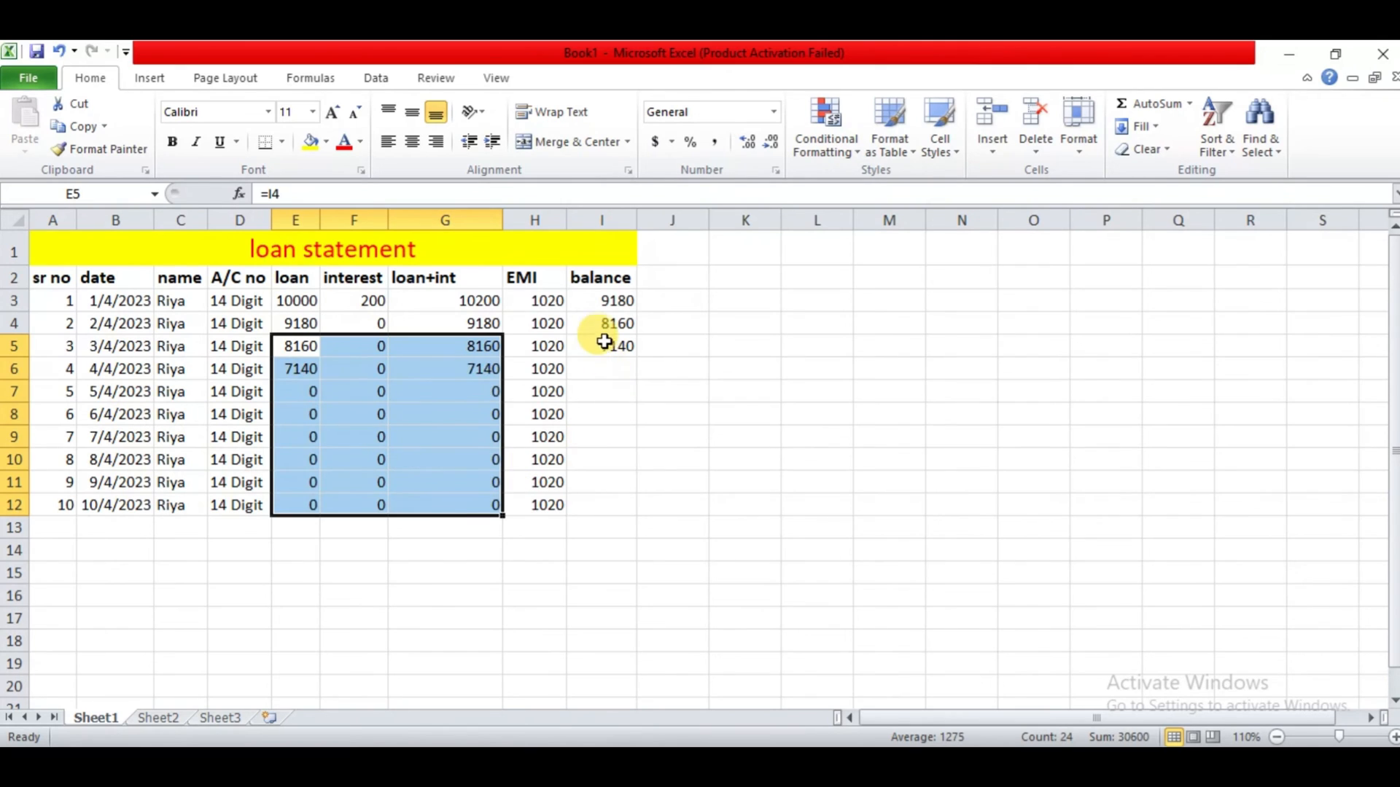
{"action": "left_click_drag", "start_coordinate": [606, 343], "coordinate": [610, 504]}
{"action": "left_click", "coordinate": [611, 504]}
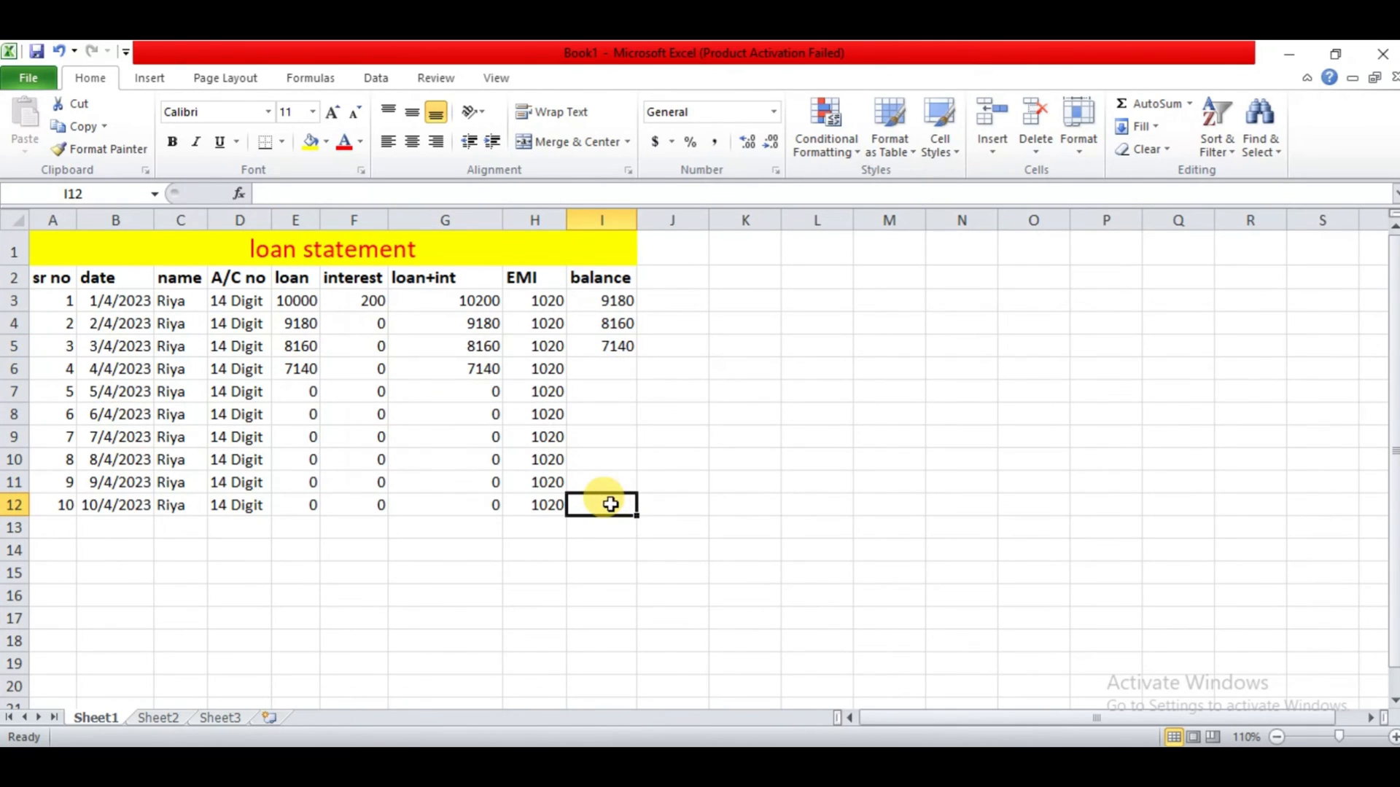
{"action": "left_click_drag", "start_coordinate": [603, 347], "coordinate": [607, 504]}
{"action": "left_click", "coordinate": [607, 503]}
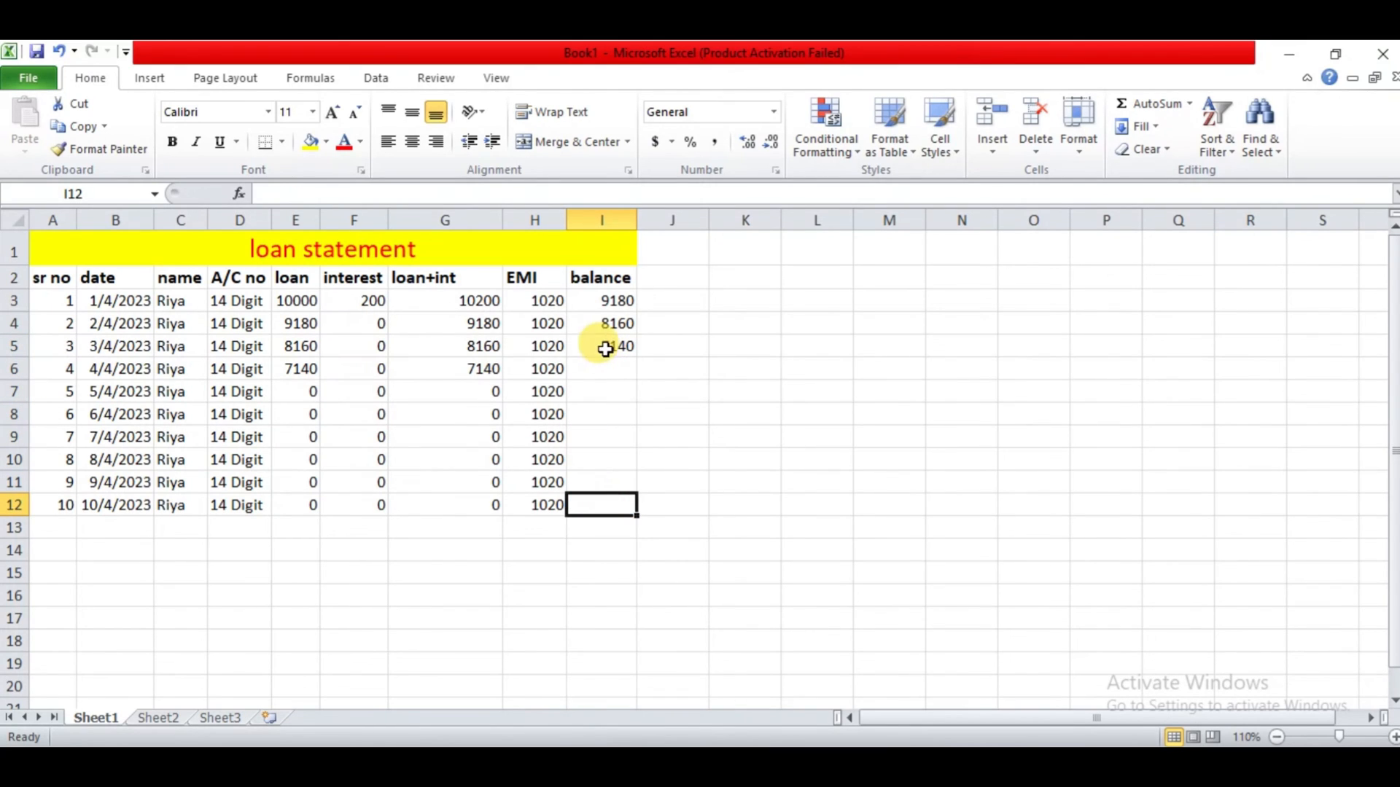
{"action": "left_click_drag", "start_coordinate": [606, 347], "coordinate": [606, 349]}
{"action": "key", "text": "shift+Down"}
{"action": "key", "text": "shift+Down"}
{"action": "key", "text": "shift+Down"}
{"action": "key", "text": "shift+Down"}
{"action": "key", "text": "shift+Down"}
{"action": "key", "text": "shift+Down"}
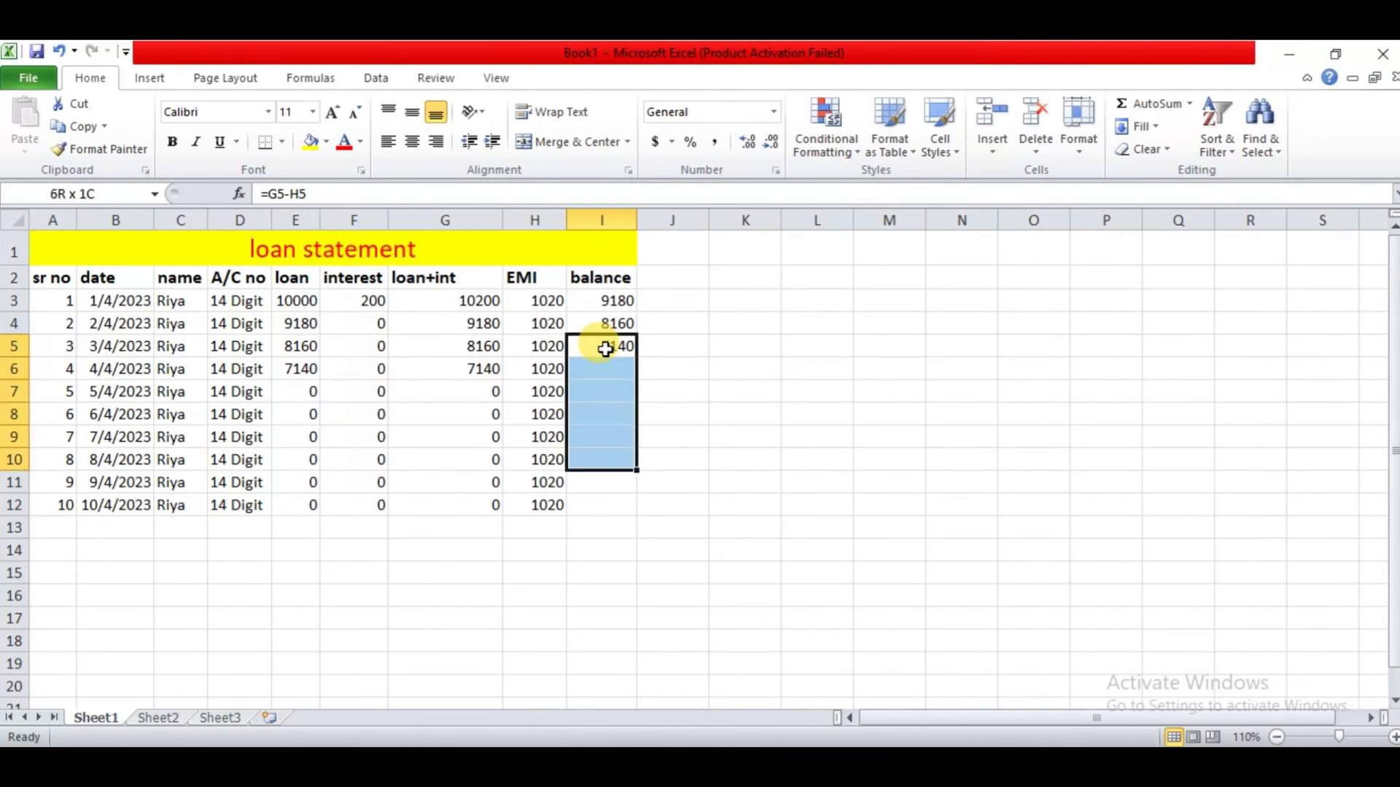
{"action": "key", "text": "ctrl+d"}
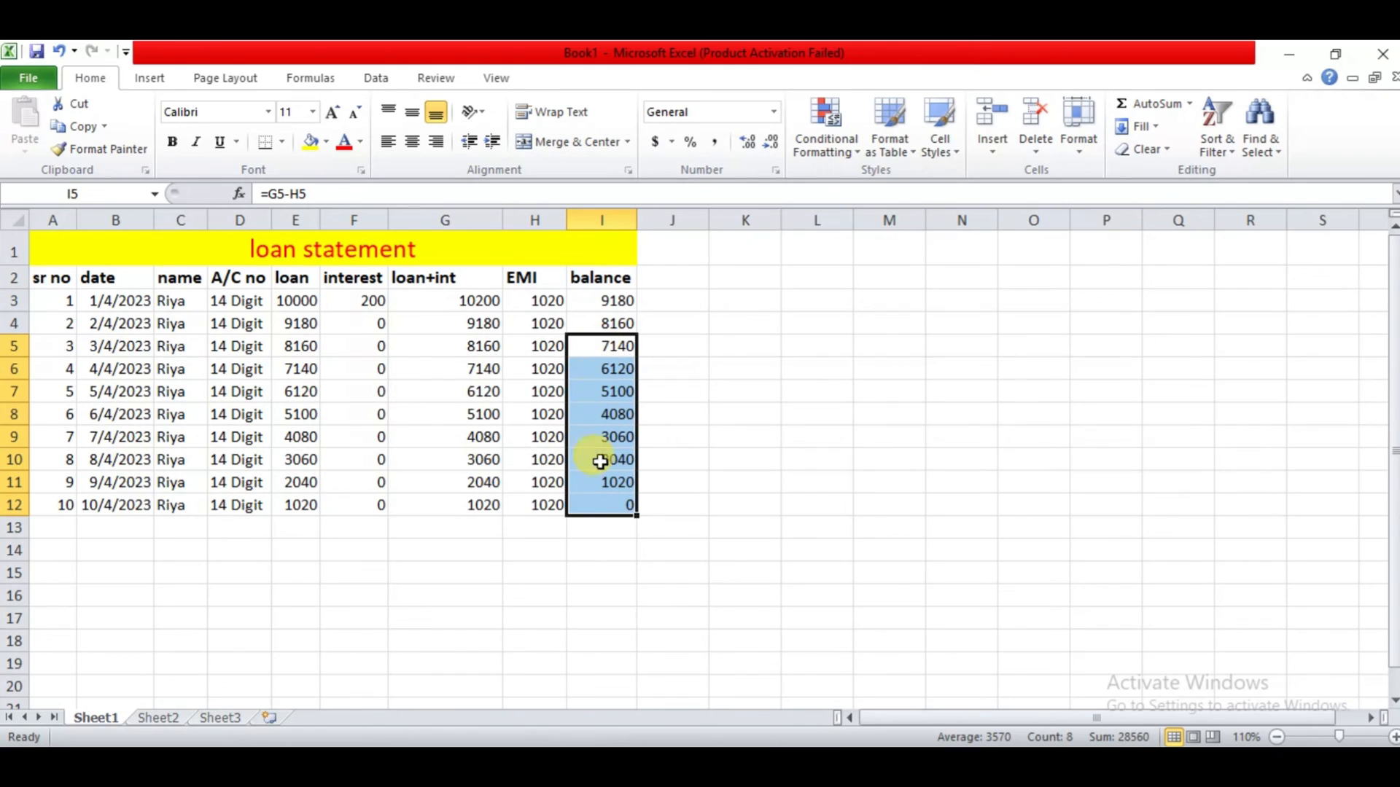
{"action": "left_click", "coordinate": [368, 505]}
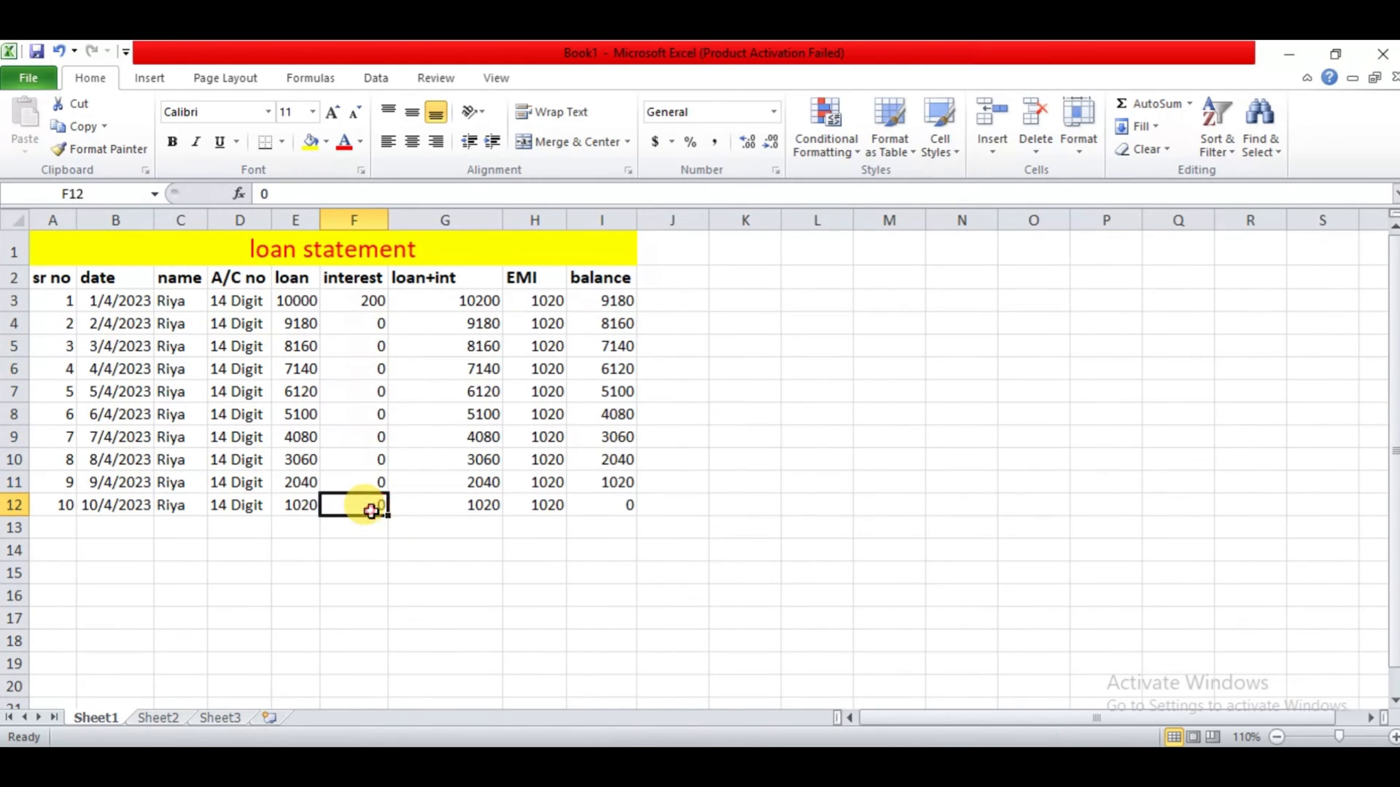
{"action": "left_click", "coordinate": [624, 505]}
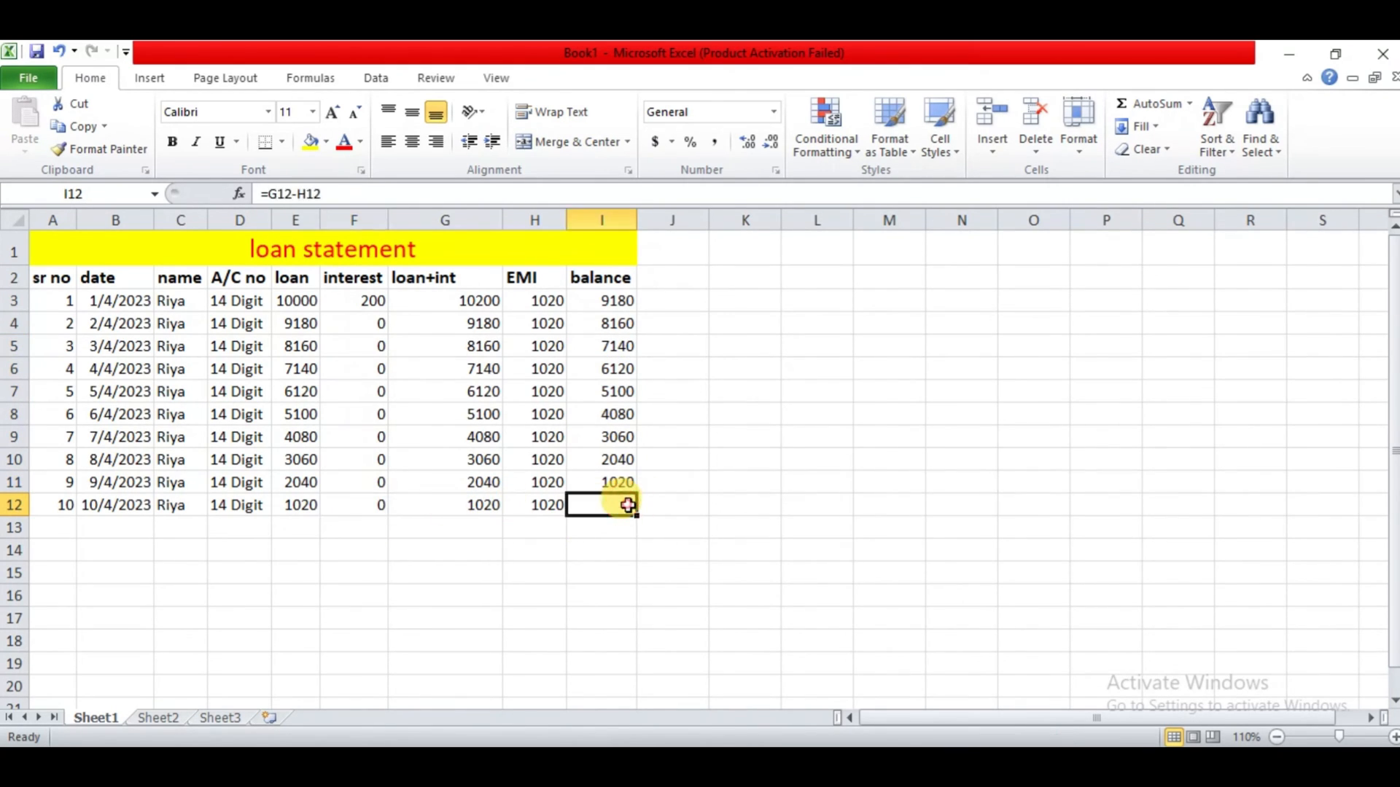
Step: Review the completed schedule, checking the serial numbers, EMI, first loan amount, interest column and final balance in I12
{"action": "left_click", "coordinate": [60, 505]}
{"action": "left_click_drag", "start_coordinate": [537, 299], "coordinate": [543, 501]}
{"action": "left_click", "coordinate": [632, 504]}
{"action": "left_click", "coordinate": [290, 300]}
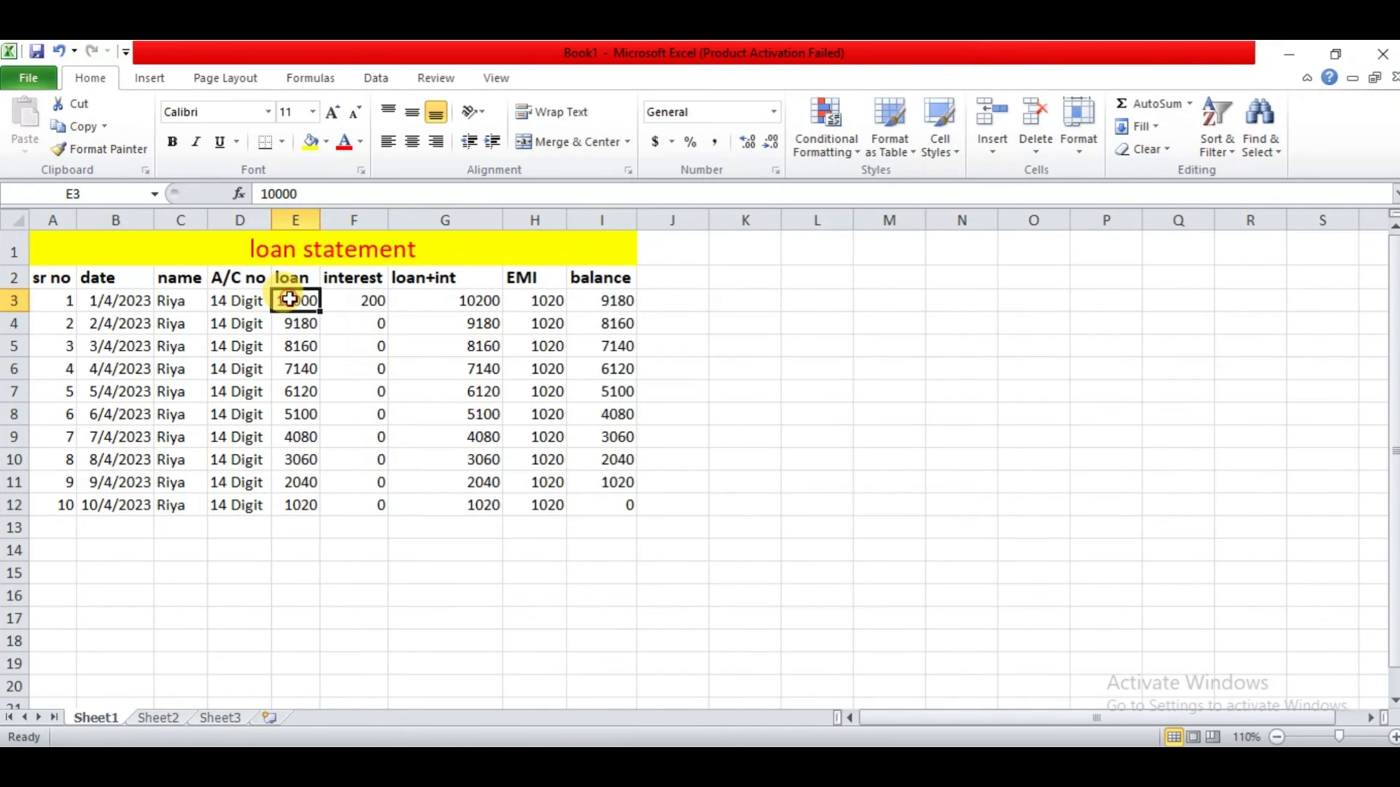
{"action": "left_click_drag", "start_coordinate": [375, 291], "coordinate": [382, 497]}
{"action": "left_click", "coordinate": [600, 502]}
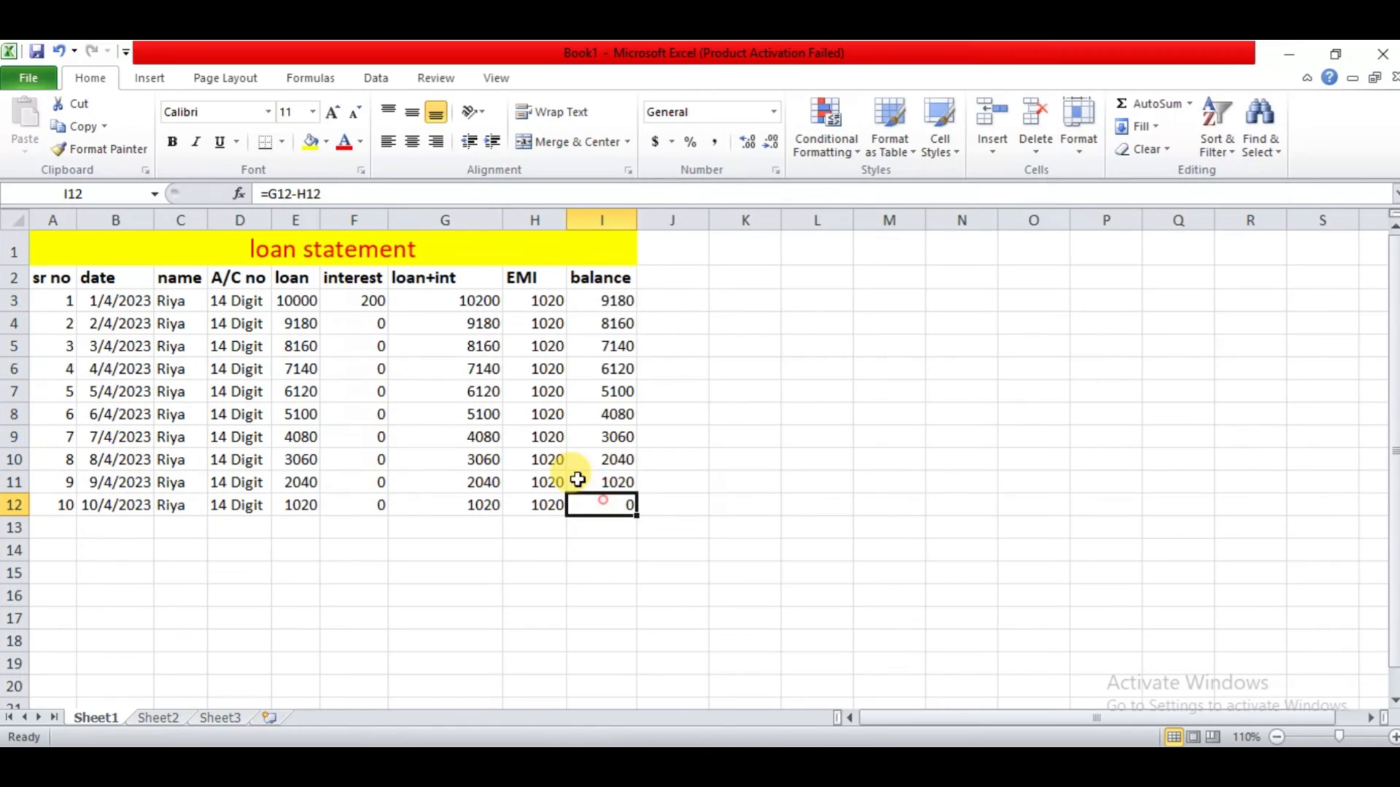
{"action": "left_click", "coordinate": [232, 394]}
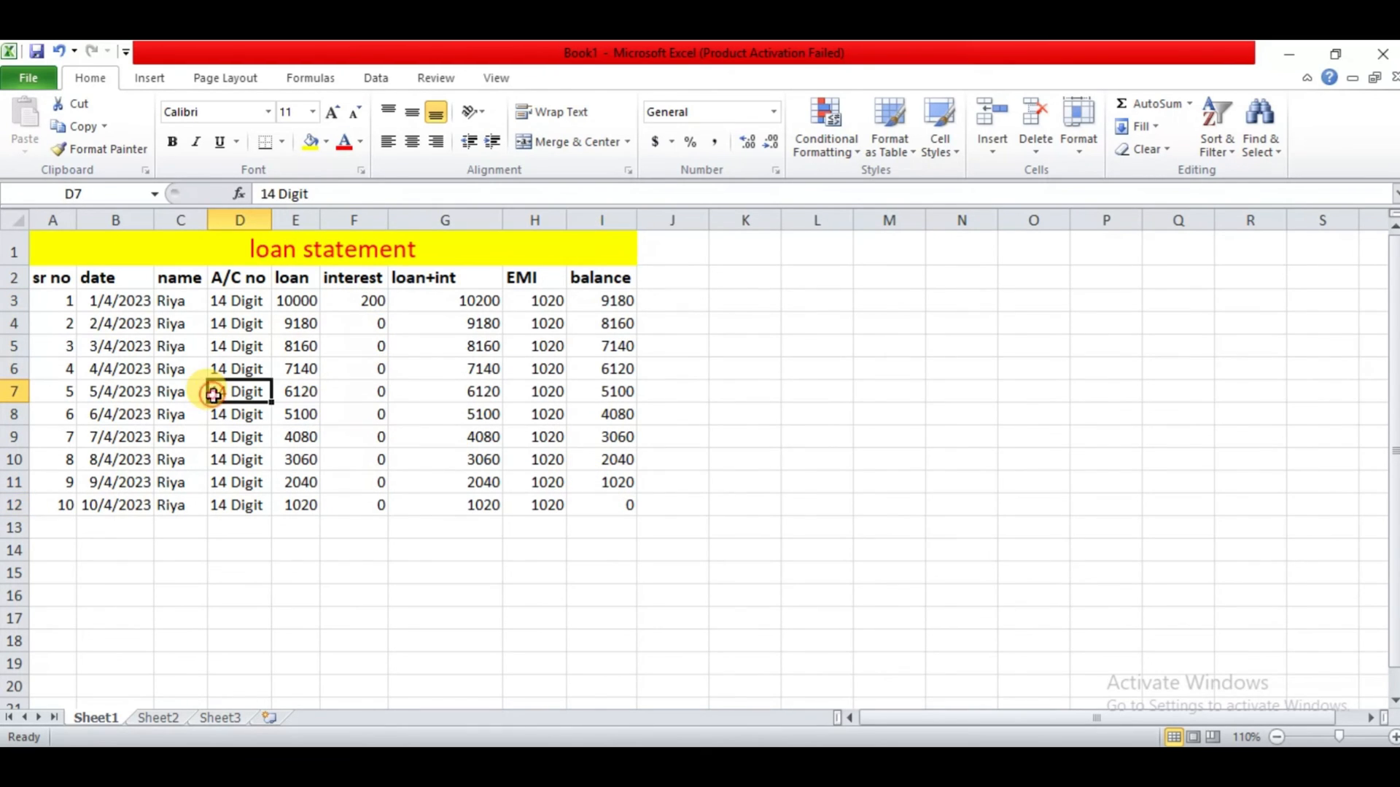
Step: Apply all borders to the table range A2:I12, from the header row through the tenth month
{"action": "left_click_drag", "start_coordinate": [43, 285], "coordinate": [568, 498]}
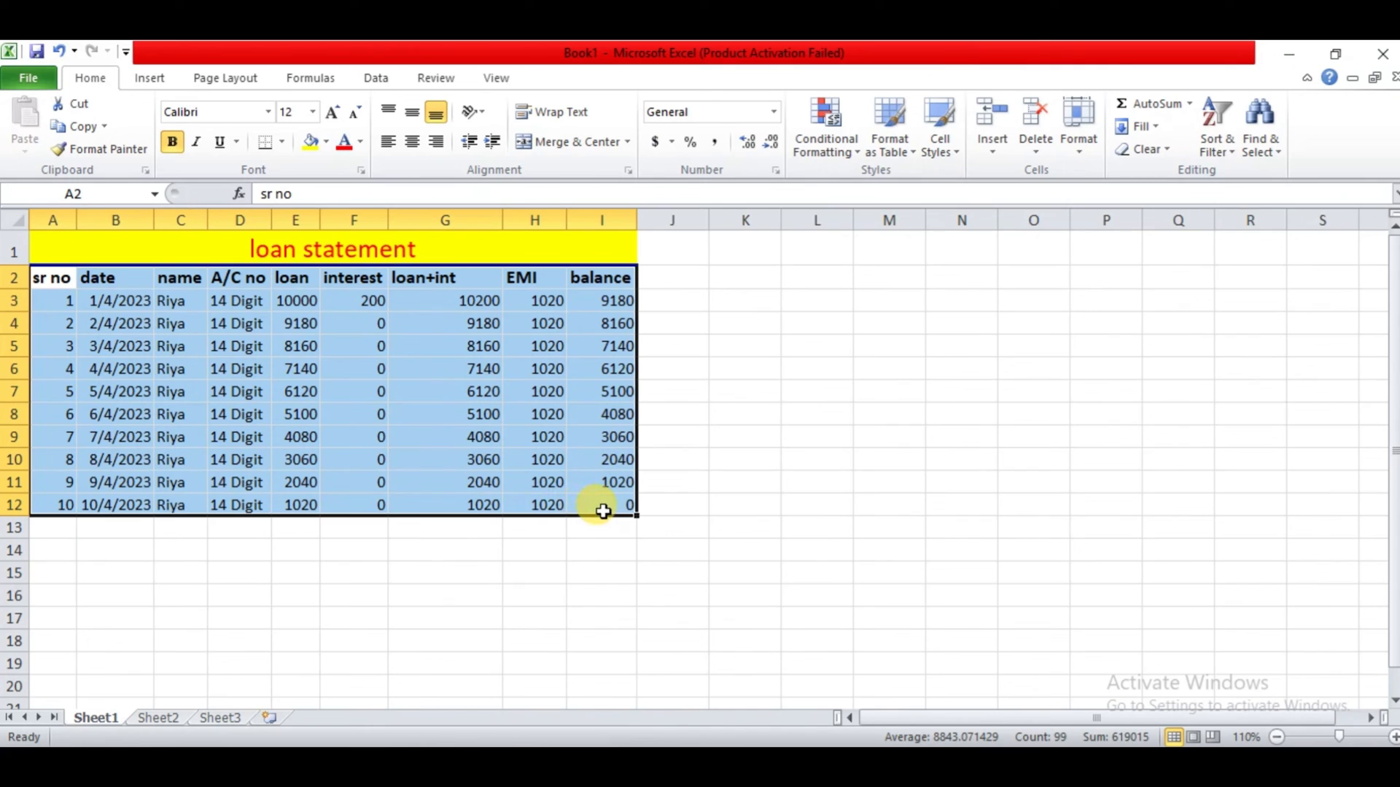
{"action": "left_click", "coordinate": [282, 142]}
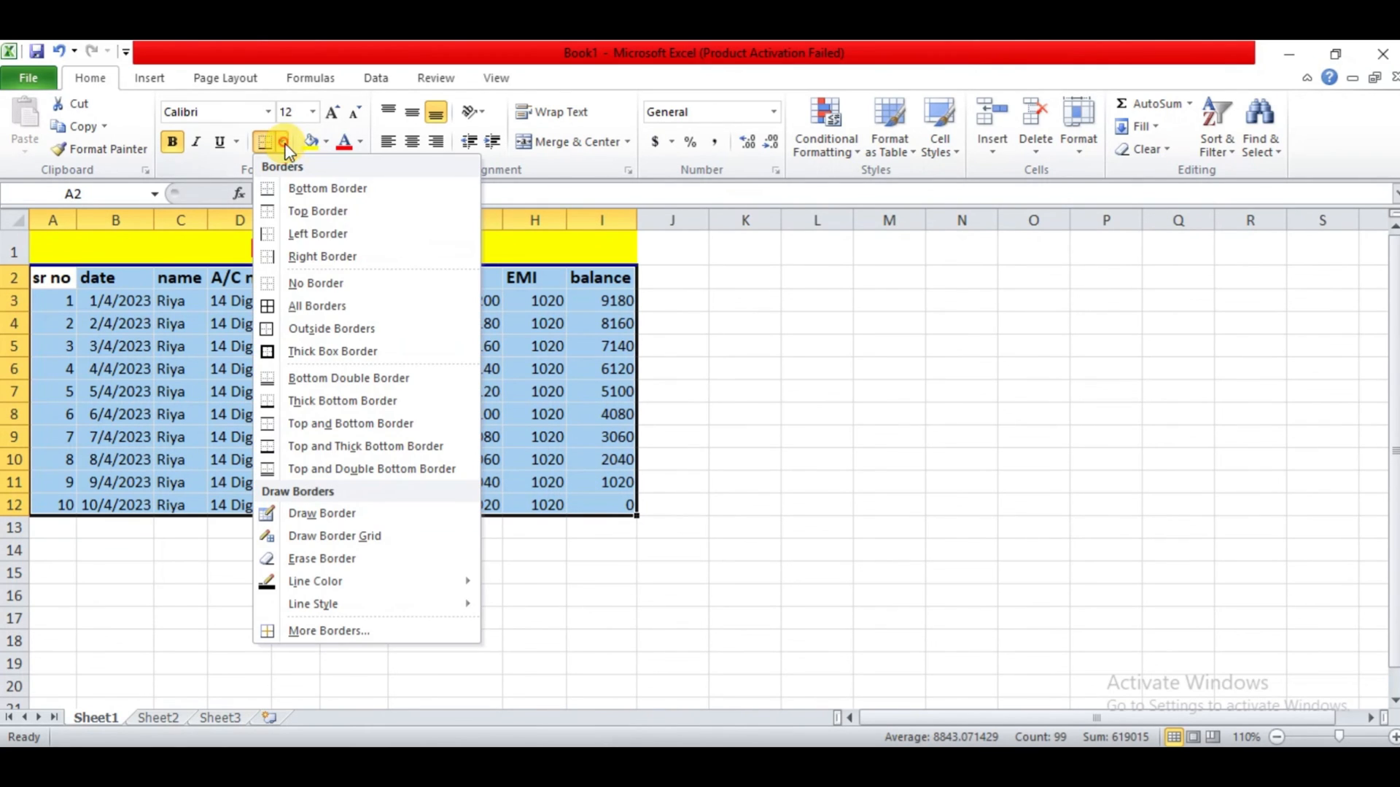
{"action": "left_click", "coordinate": [313, 306]}
{"action": "left_click", "coordinate": [332, 495]}
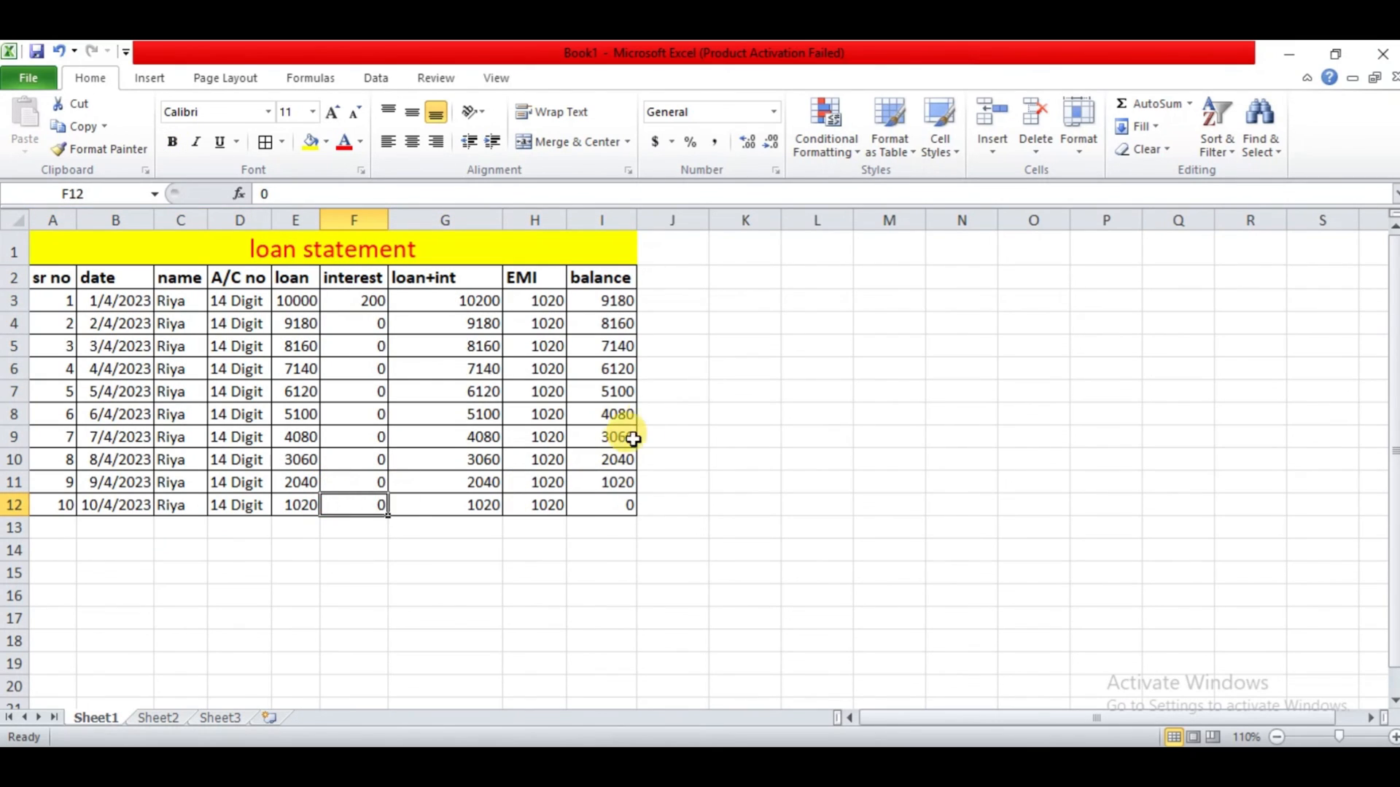
{"action": "left_click", "coordinate": [679, 408]}
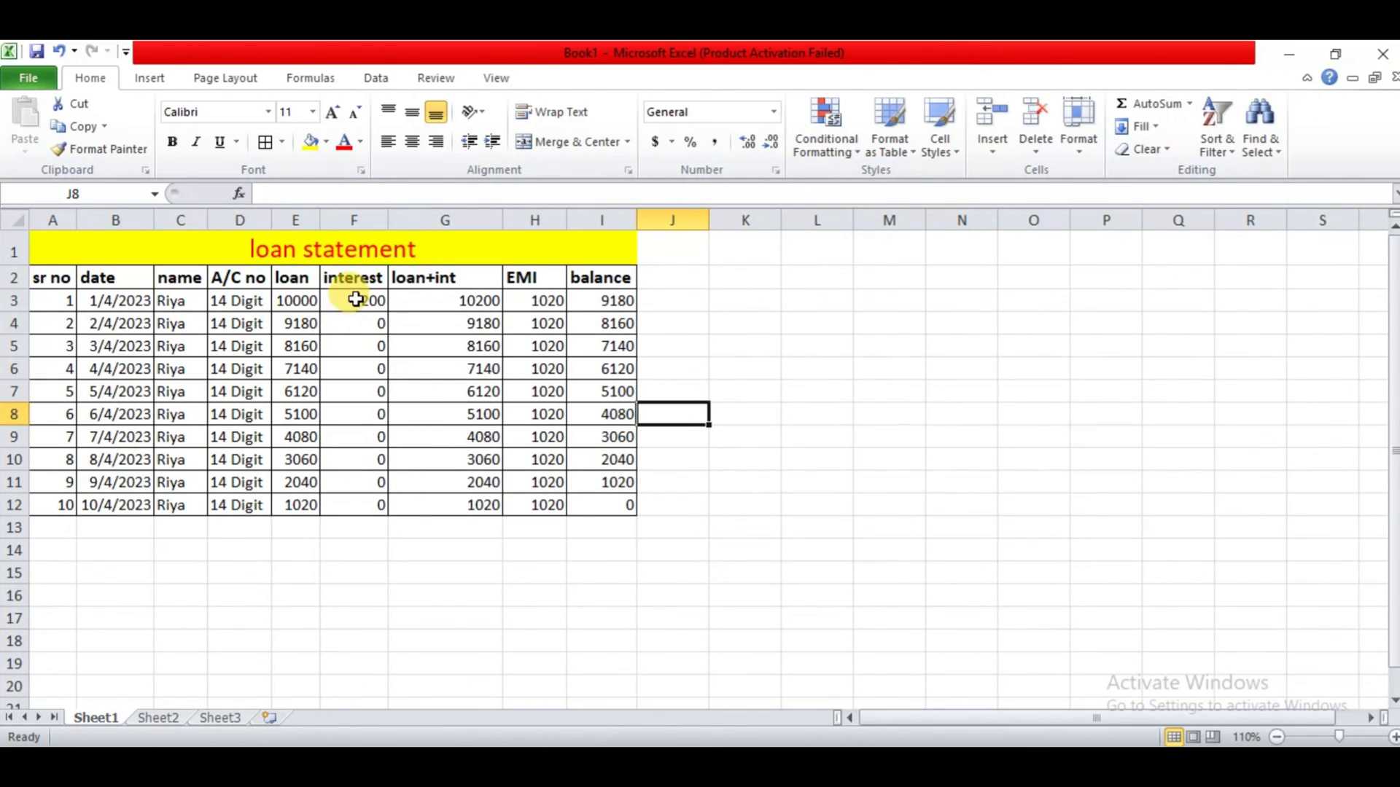
Step: Center the interest, loan+int, EMI and balance values in F3:I12 horizontally
{"action": "left_click_drag", "start_coordinate": [438, 392], "coordinate": [579, 477]}
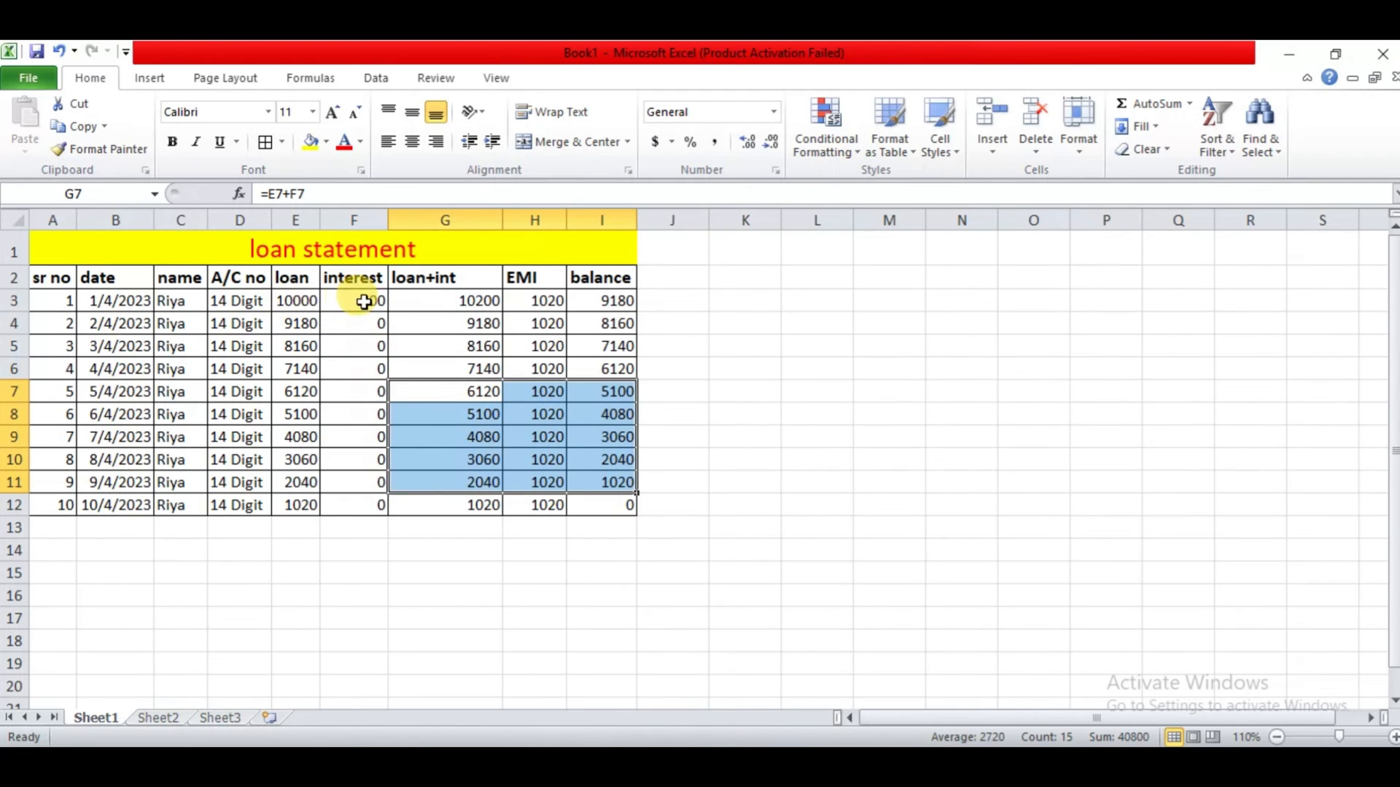
{"action": "left_click_drag", "start_coordinate": [364, 302], "coordinate": [623, 499]}
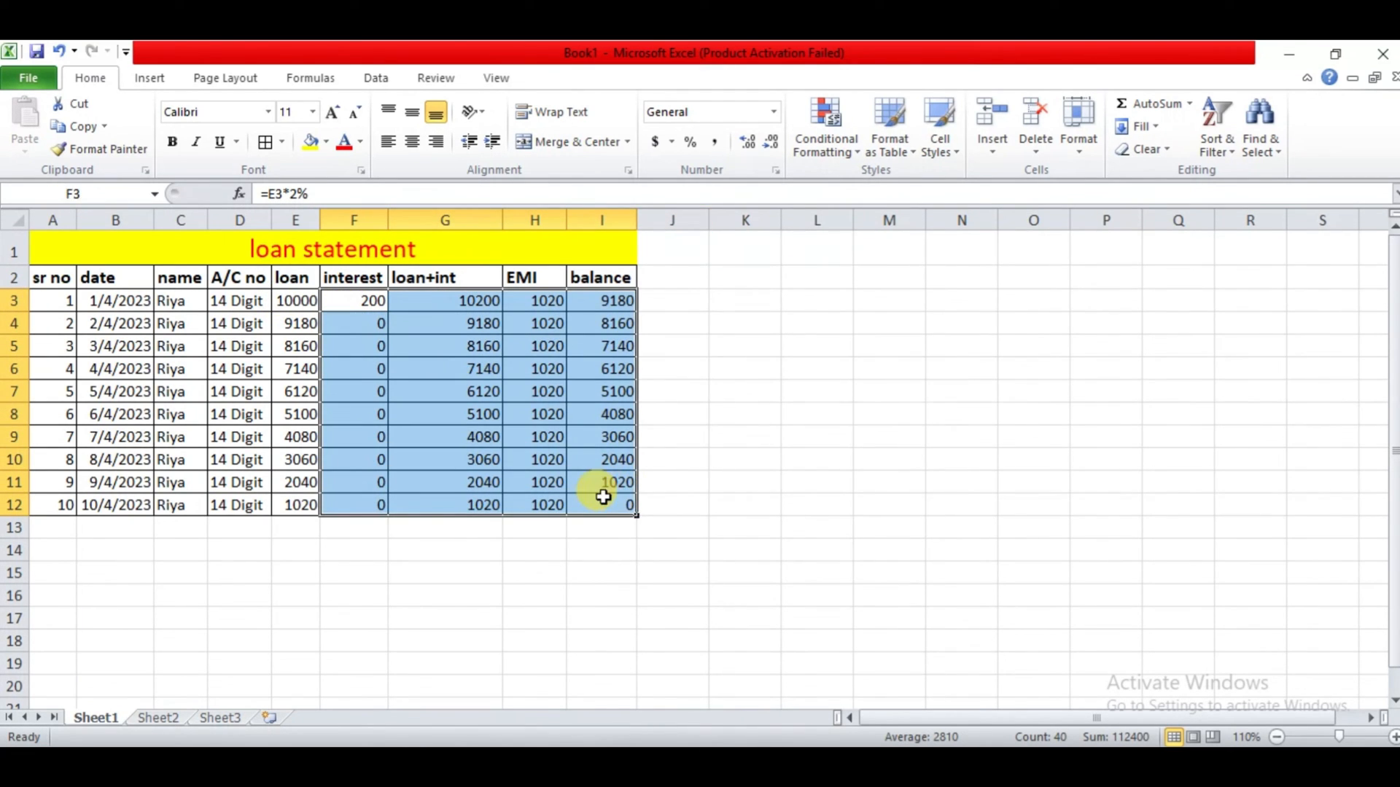
{"action": "left_click", "coordinate": [413, 144]}
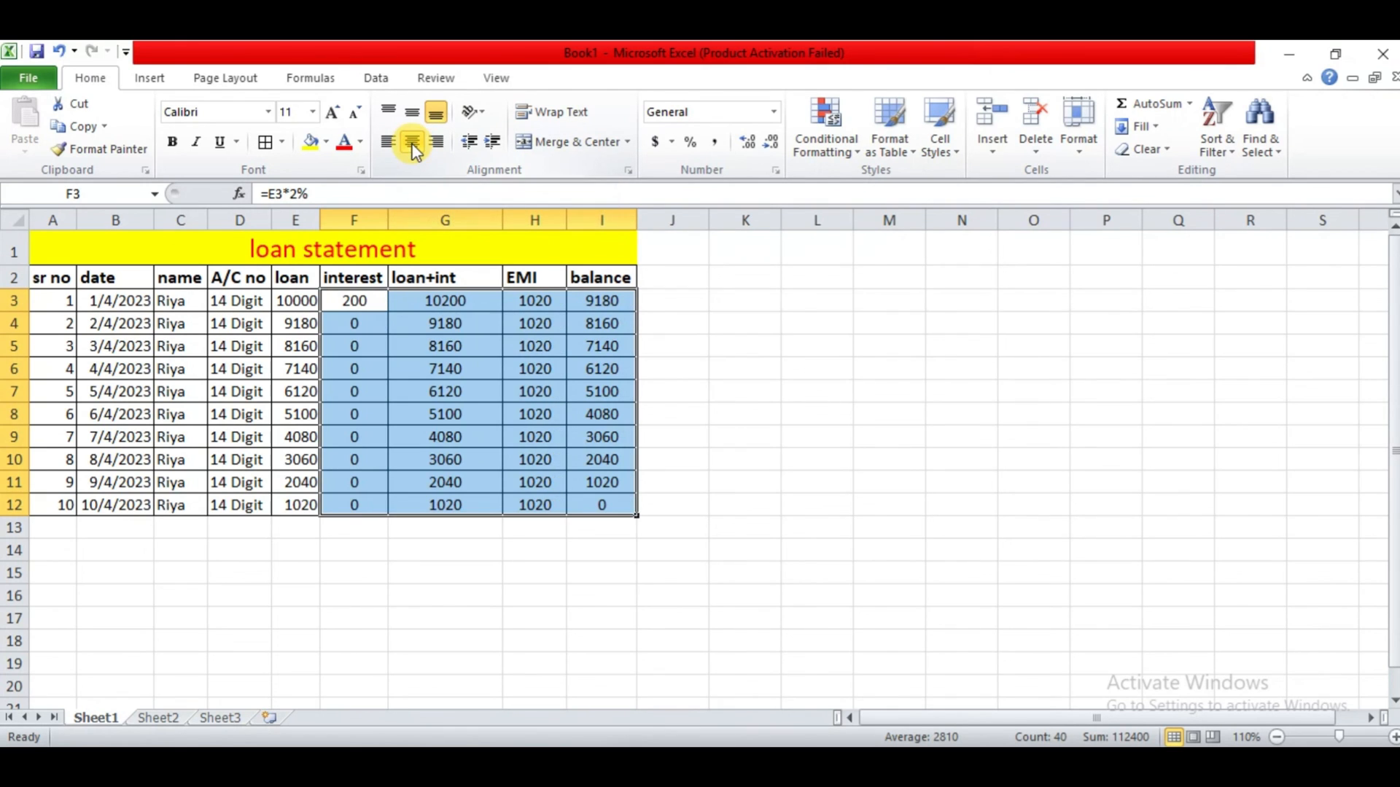
{"action": "left_click", "coordinate": [362, 570]}
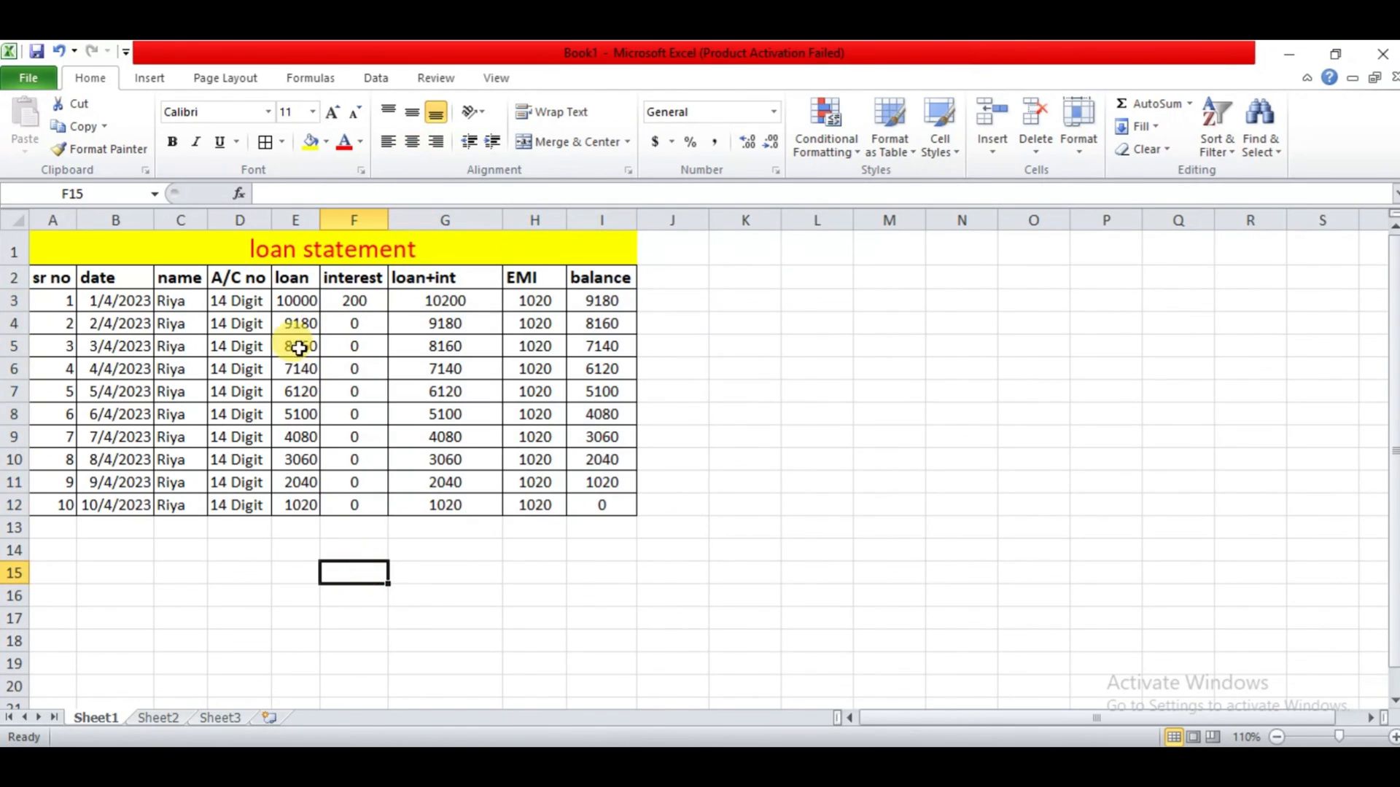
Step: Center the loan values in E3:E12 horizontally and widen column E slightly
{"action": "left_click", "coordinate": [294, 303]}
{"action": "left_click_drag", "start_coordinate": [294, 302], "coordinate": [291, 484]}
{"action": "left_click", "coordinate": [291, 504]}
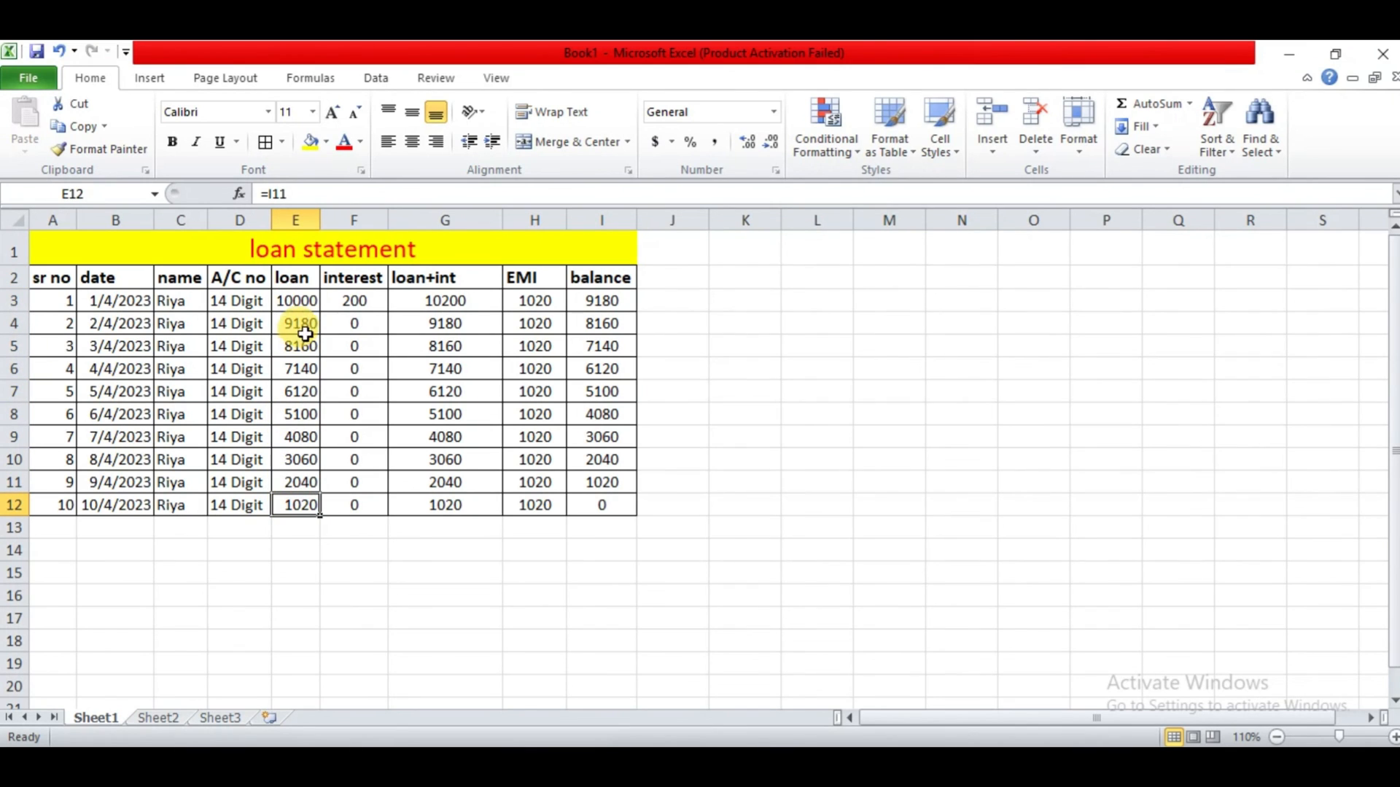
{"action": "left_click_drag", "start_coordinate": [300, 310], "coordinate": [295, 506]}
{"action": "left_click", "coordinate": [412, 142]}
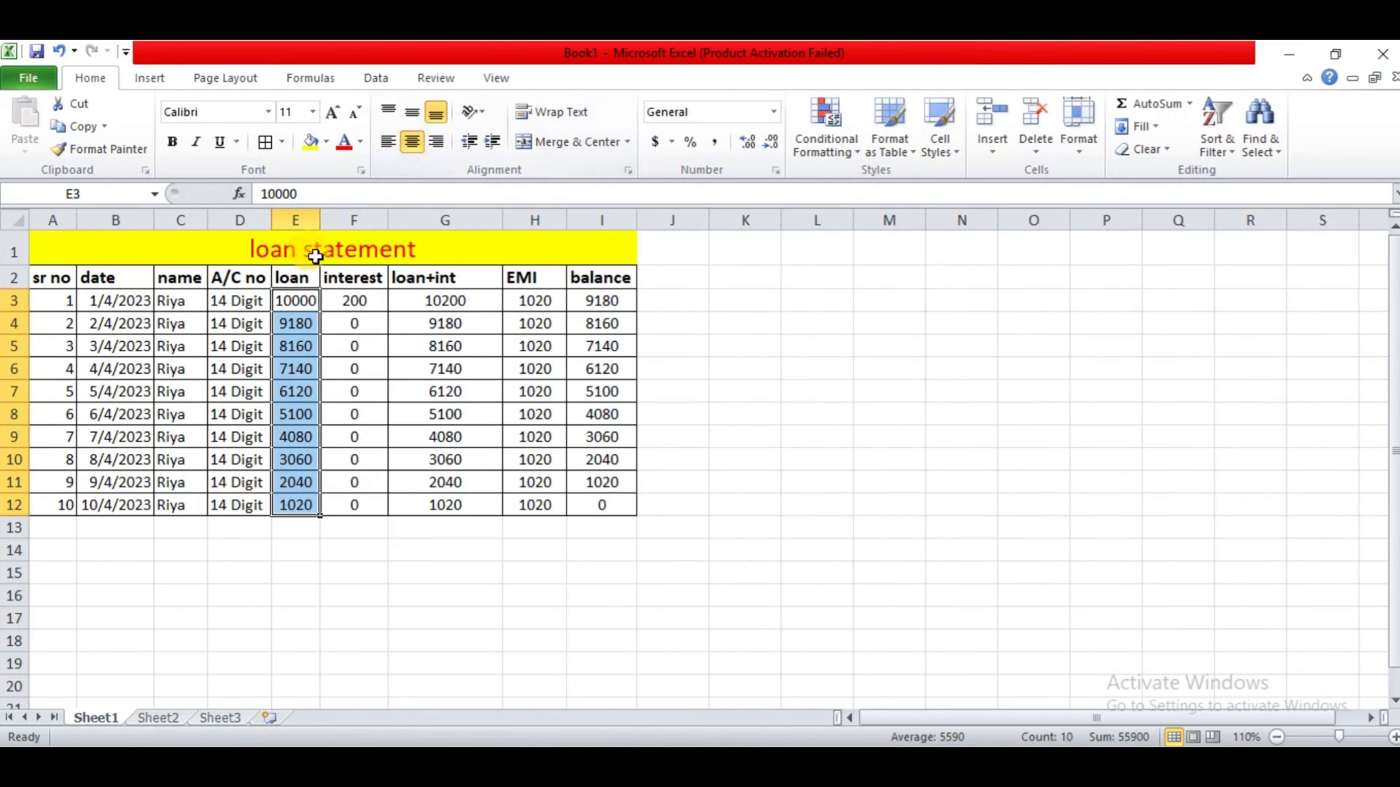
{"action": "left_click_drag", "start_coordinate": [319, 222], "coordinate": [332, 222]}
{"action": "left_click", "coordinate": [280, 527]}
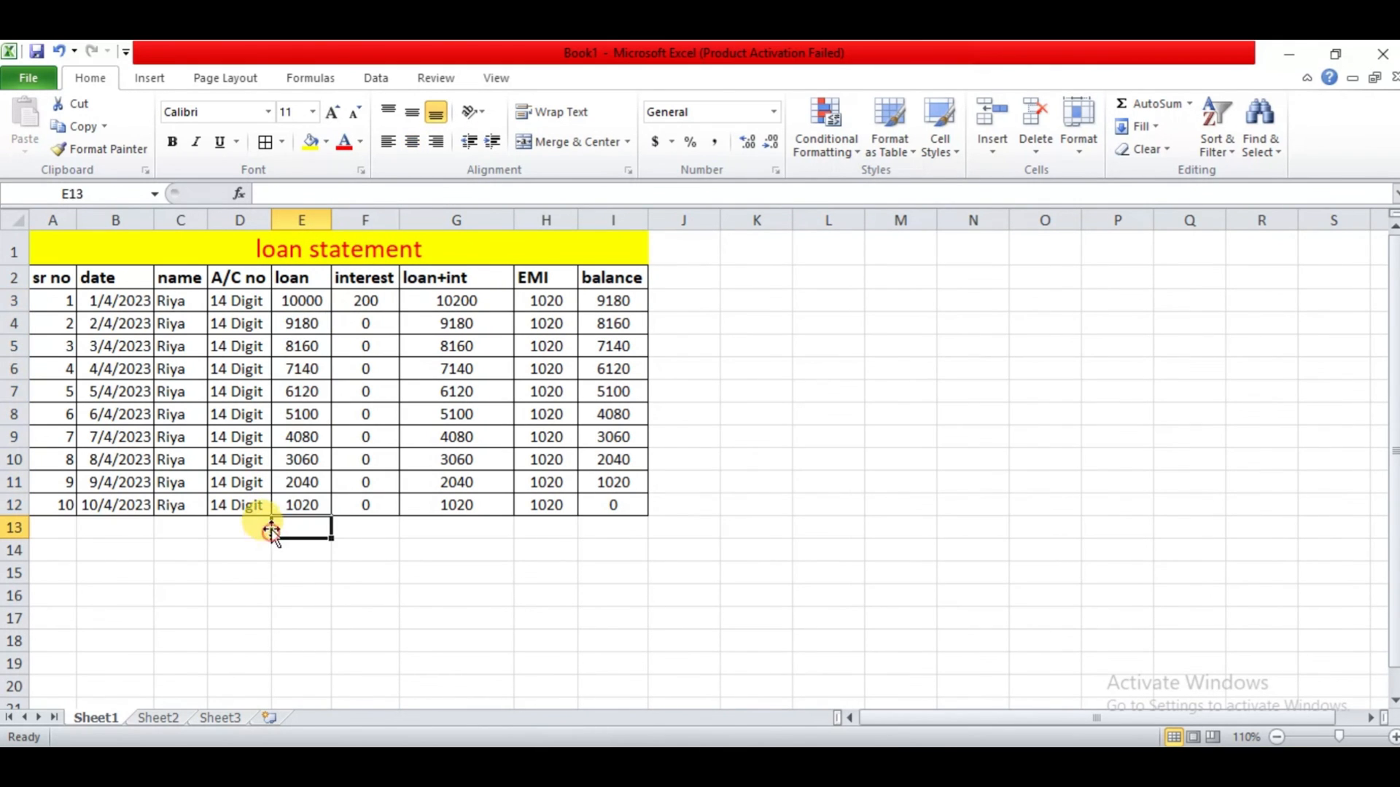
{"action": "left_click_drag", "start_coordinate": [44, 282], "coordinate": [532, 475]}
{"action": "left_click", "coordinate": [531, 474]}
{"action": "left_click", "coordinate": [595, 428]}
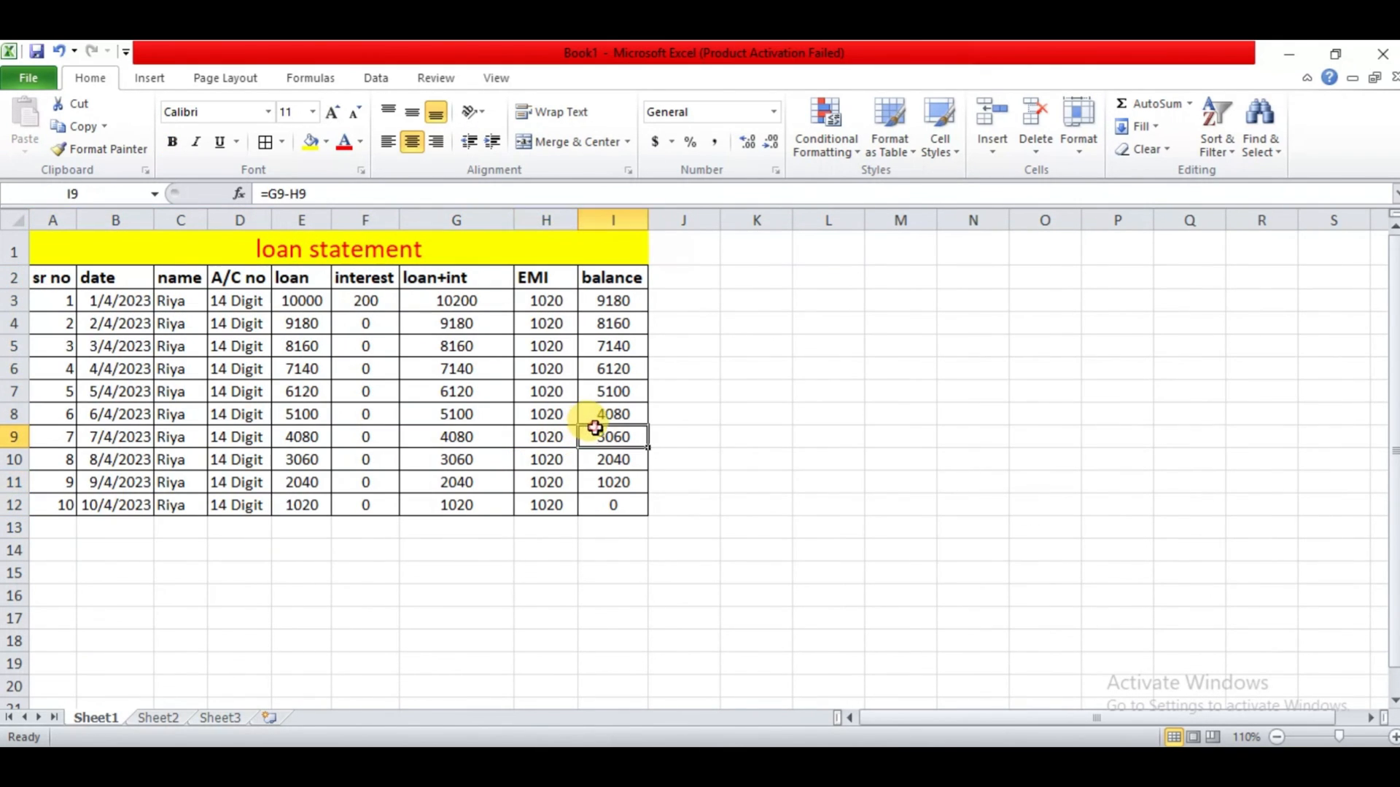
{"action": "left_click", "coordinate": [257, 456]}
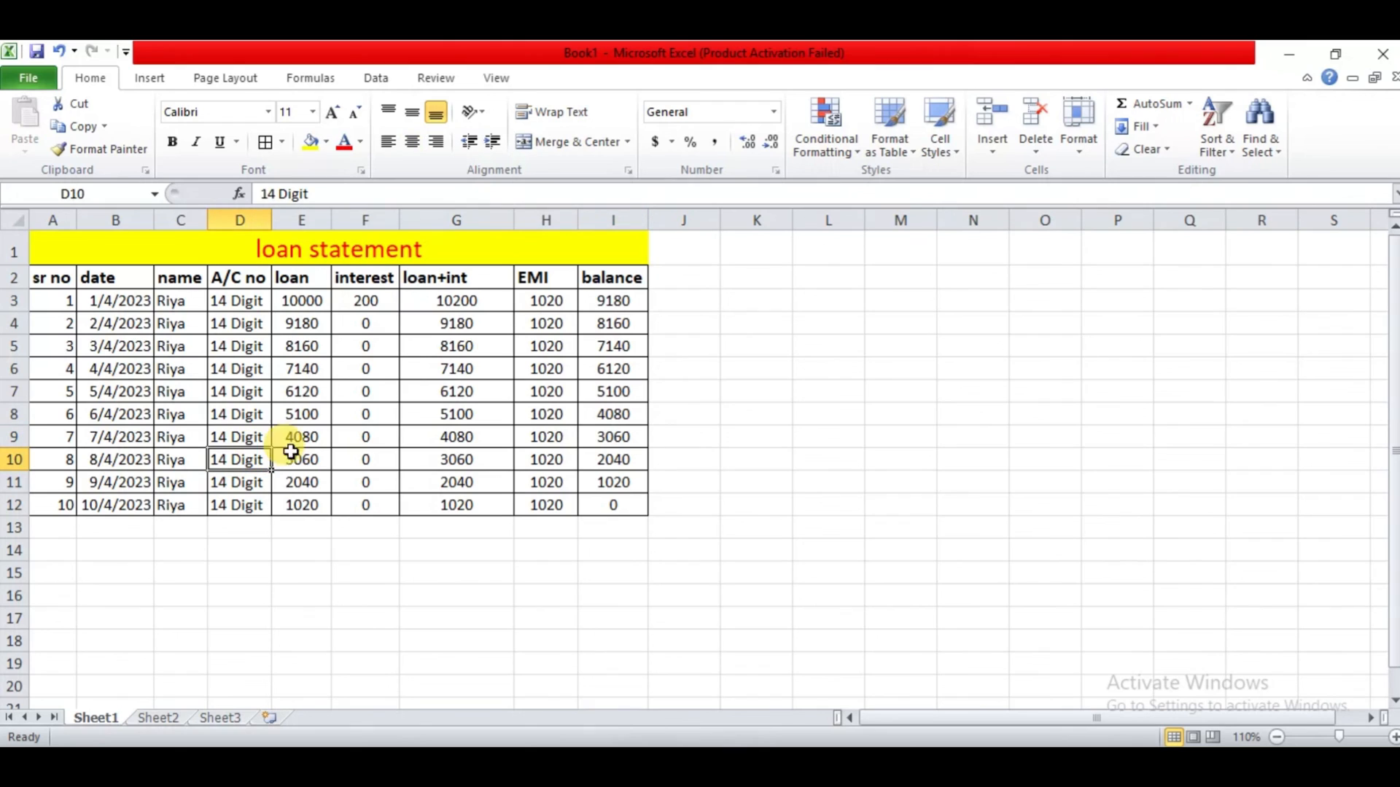
{"action": "left_click", "coordinate": [714, 388]}
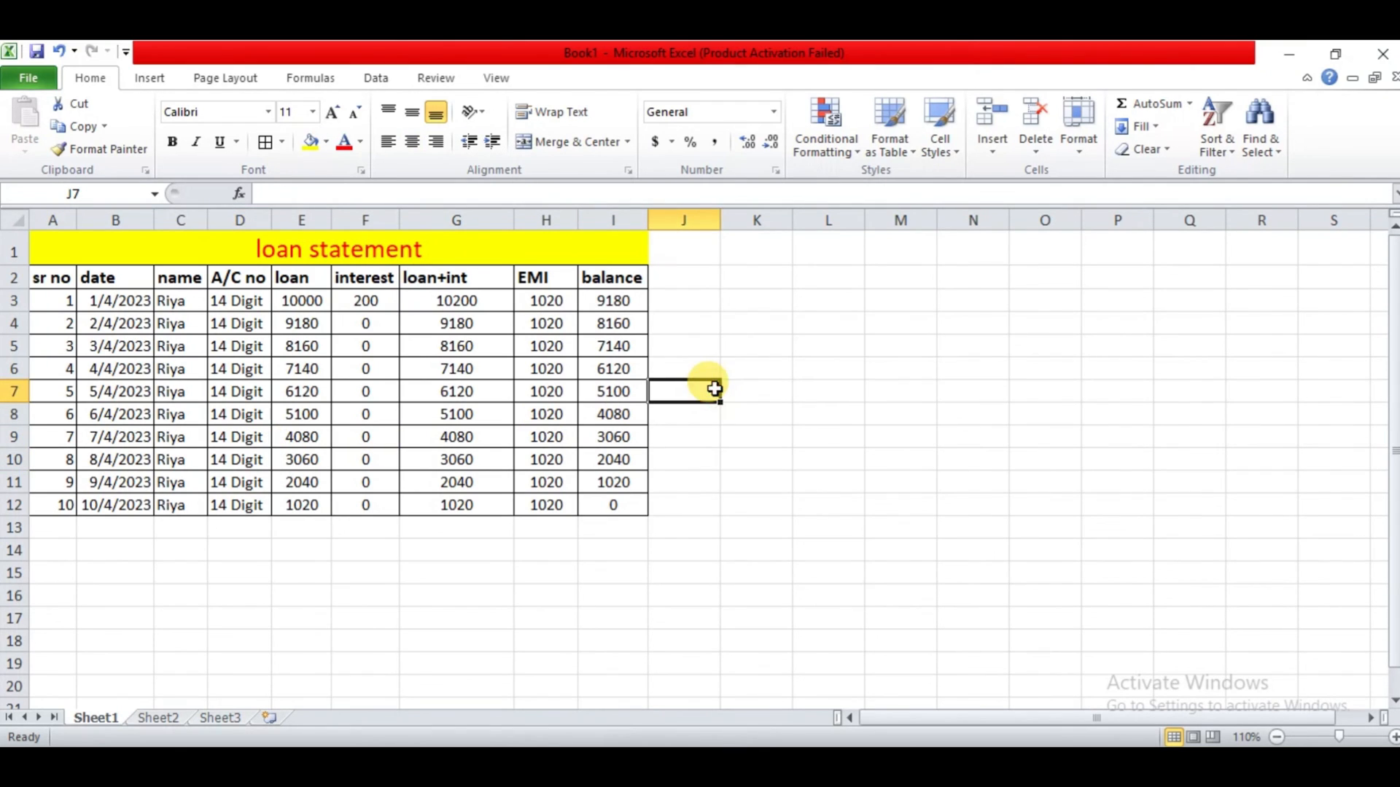
{"action": "left_click", "coordinate": [498, 573]}
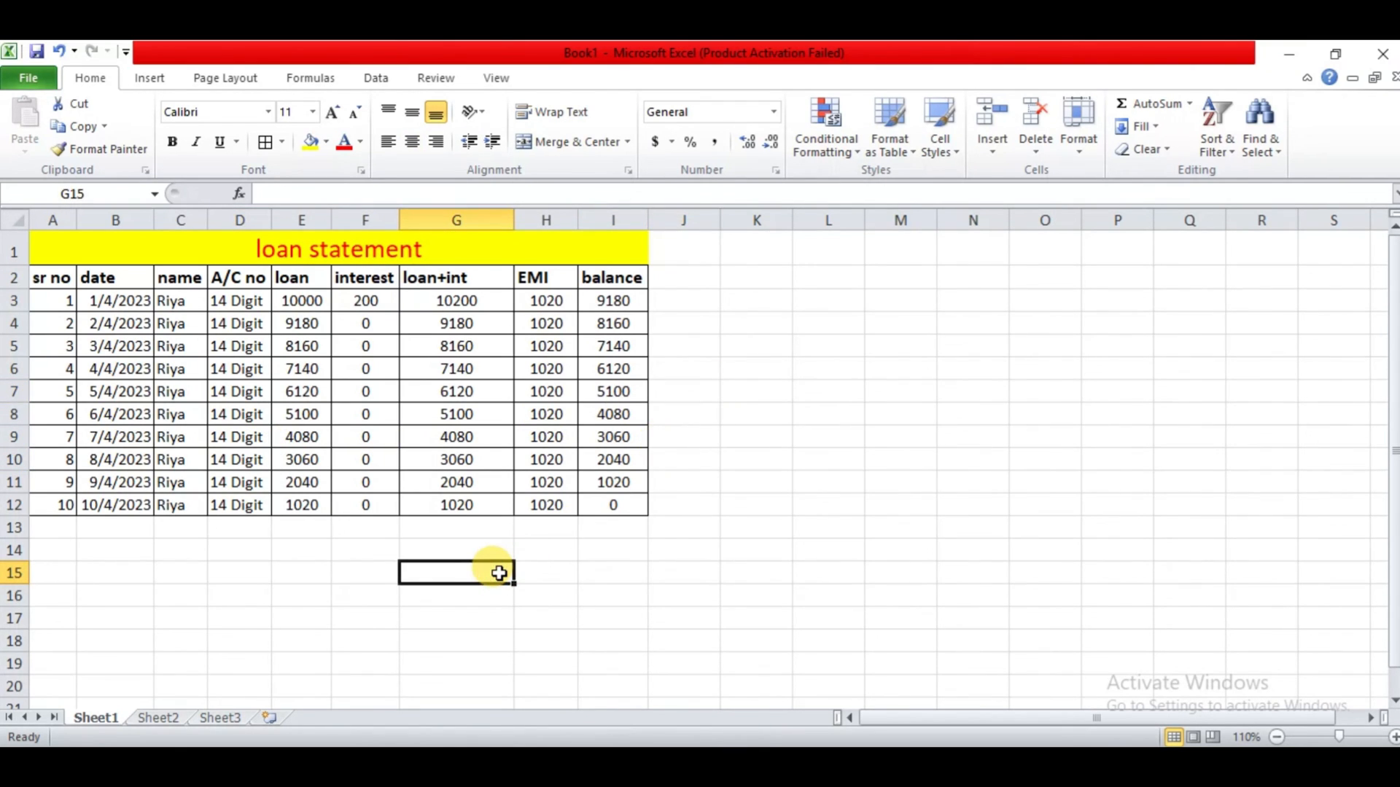